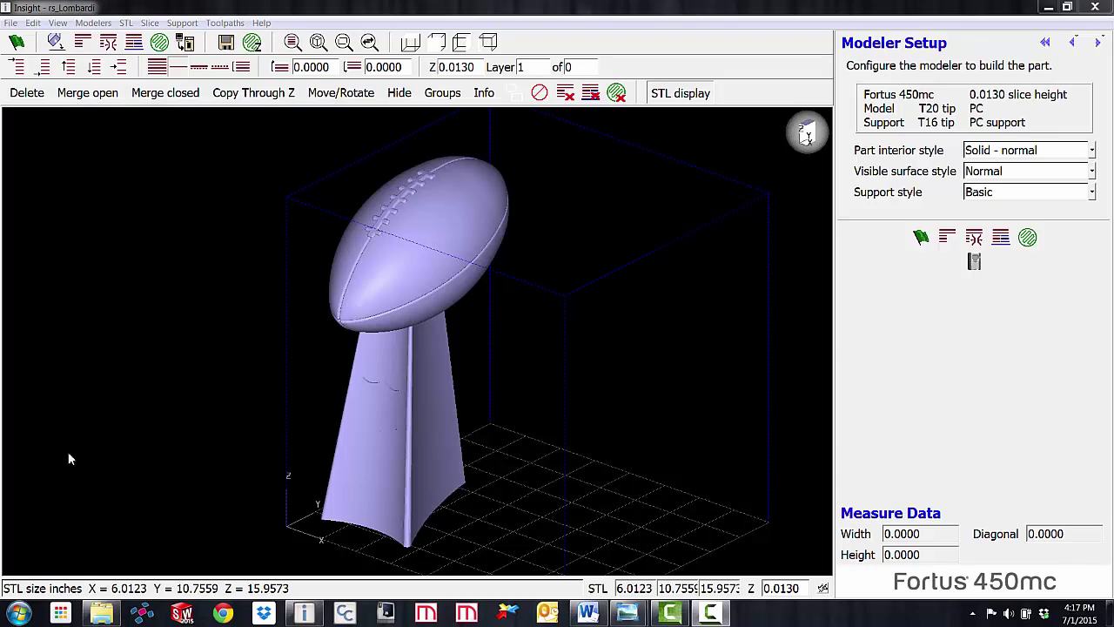
Configure the modeler as Fortus 450mc with PC model material and set the part interior style to Sparse.
click(983, 270)
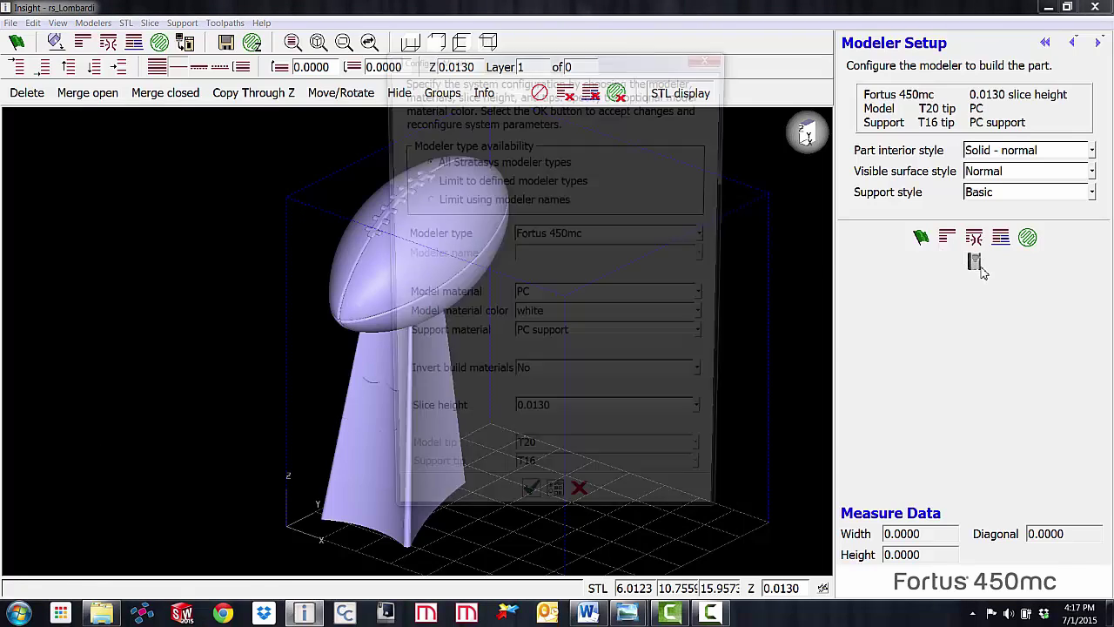
click(710, 235)
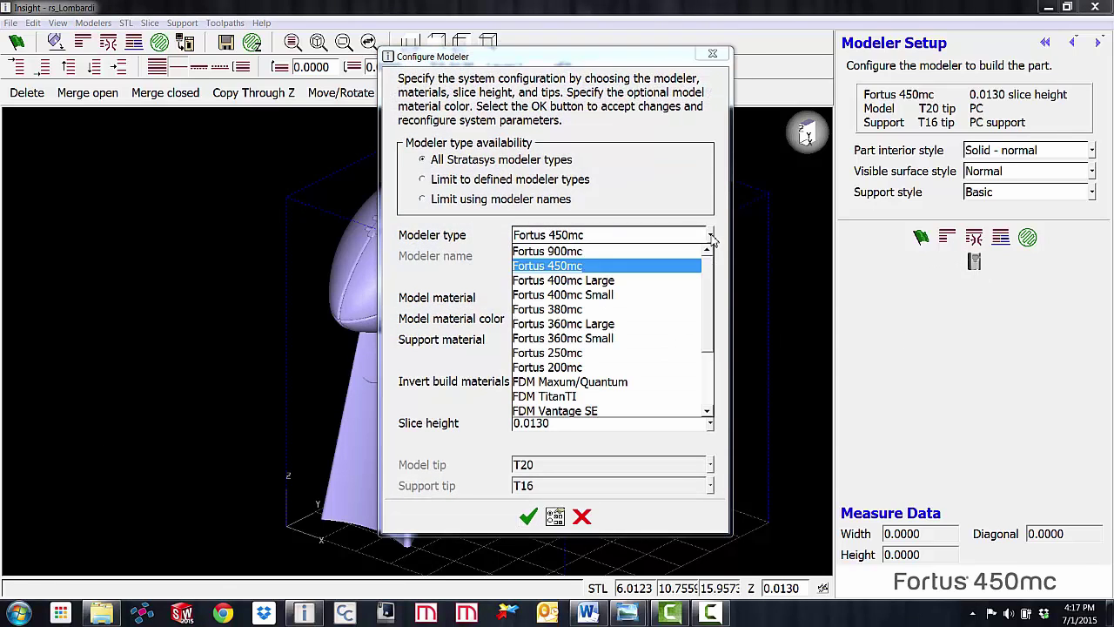
click(592, 266)
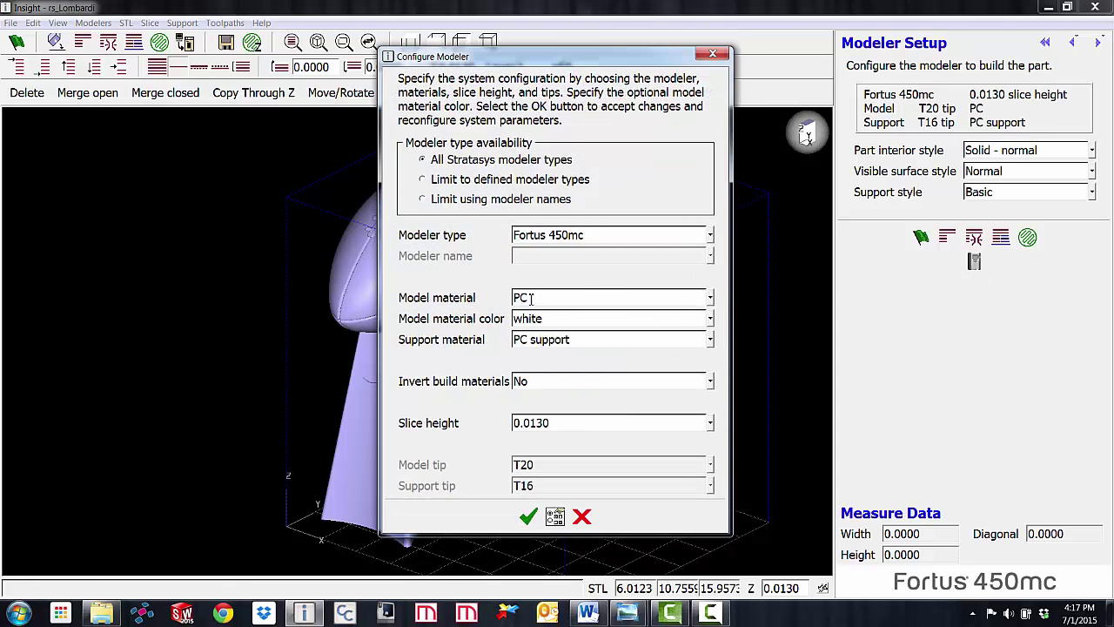
click(711, 298)
click(711, 297)
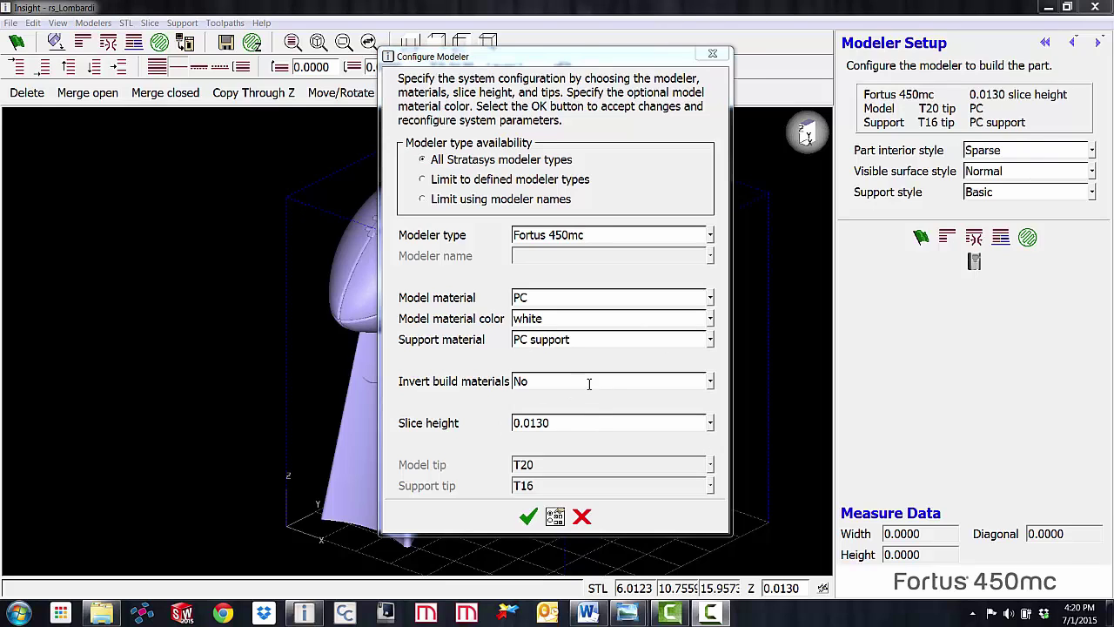
click(529, 518)
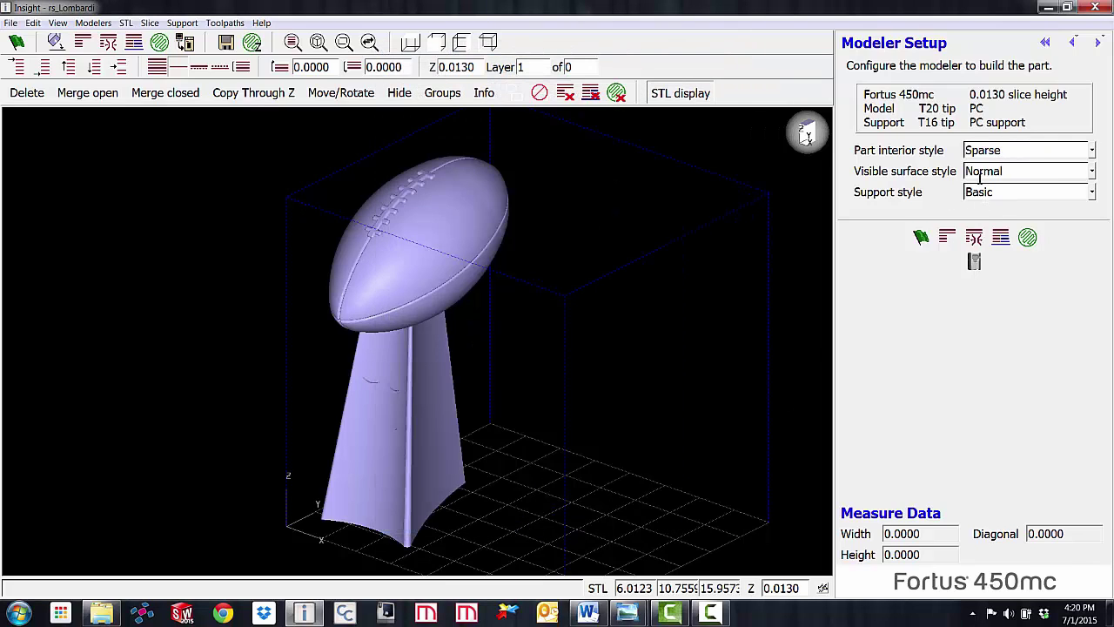
click(1093, 150)
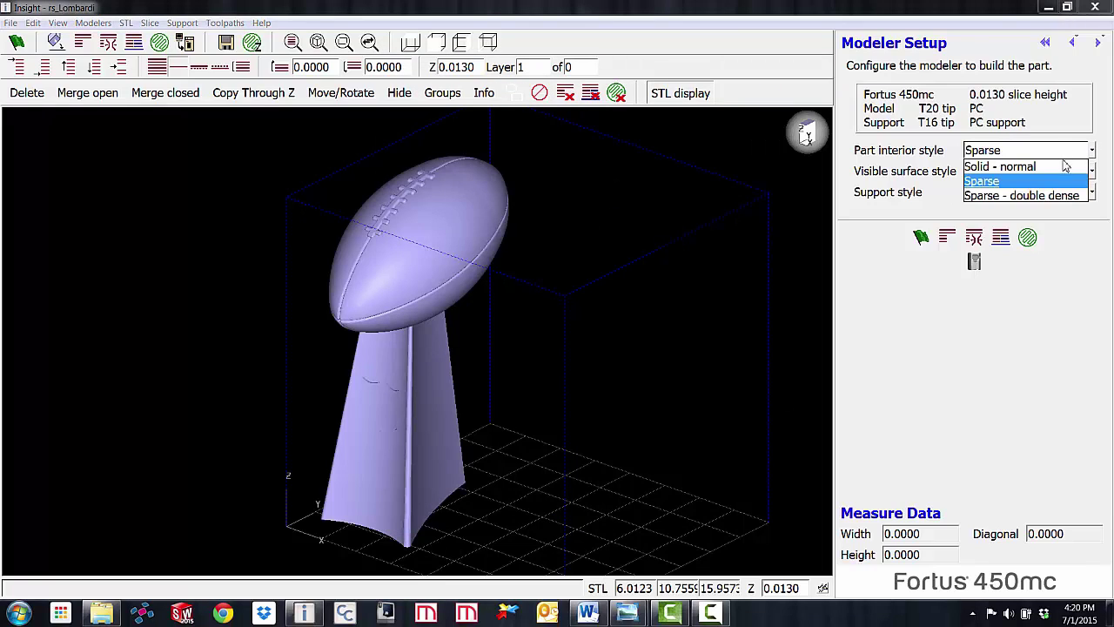
click(998, 183)
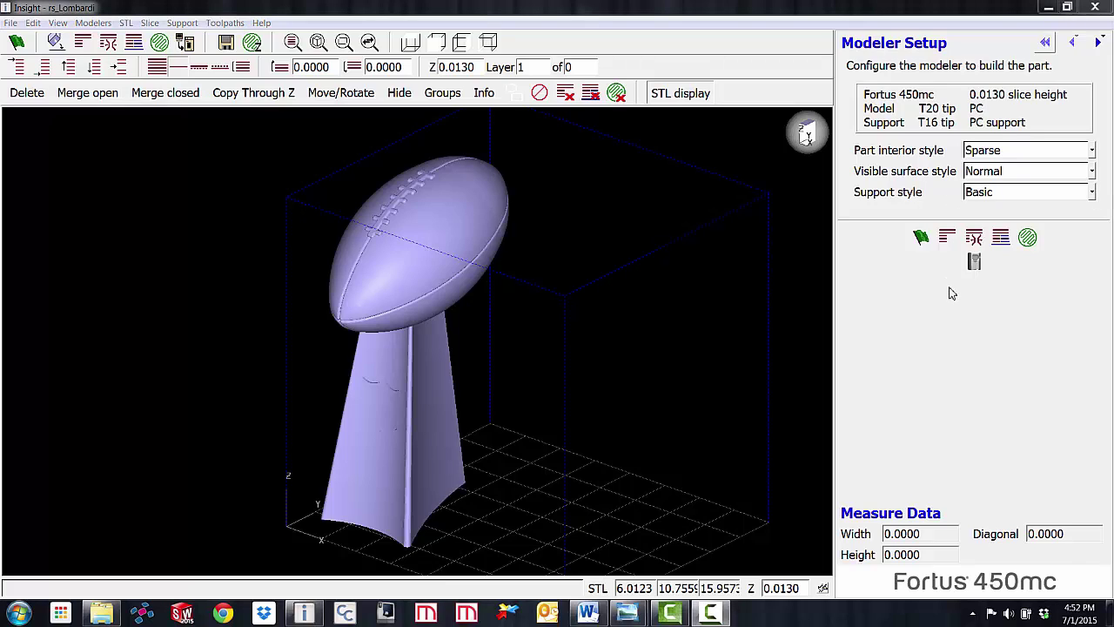
Rotate the STL model 180 degrees about Y in two 90-degree increments so the trophy stands football-down.
click(53, 45)
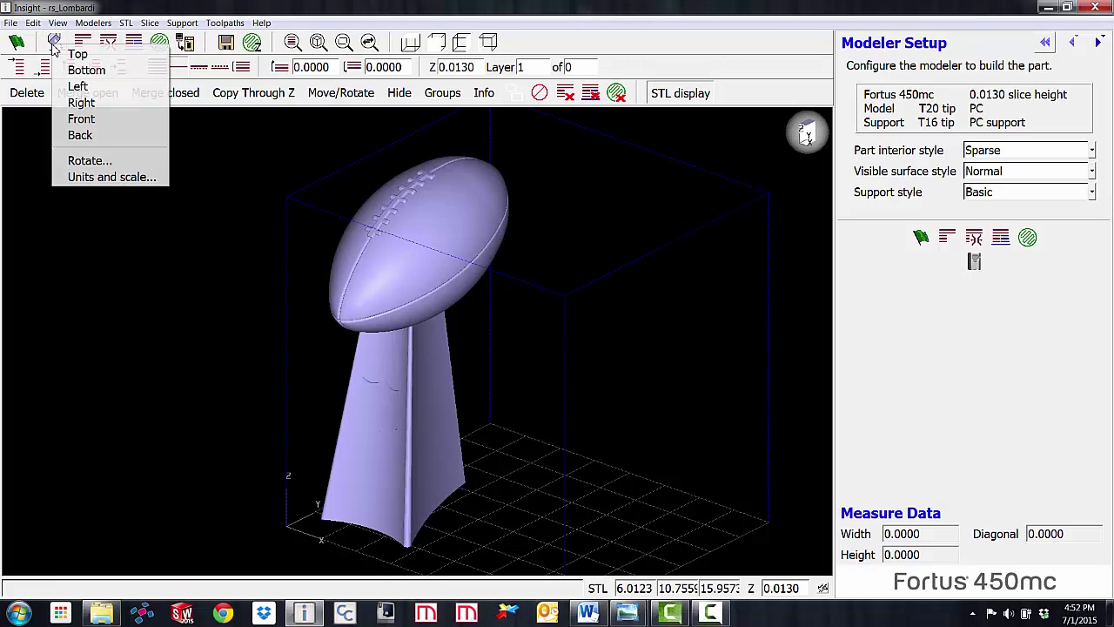
click(89, 160)
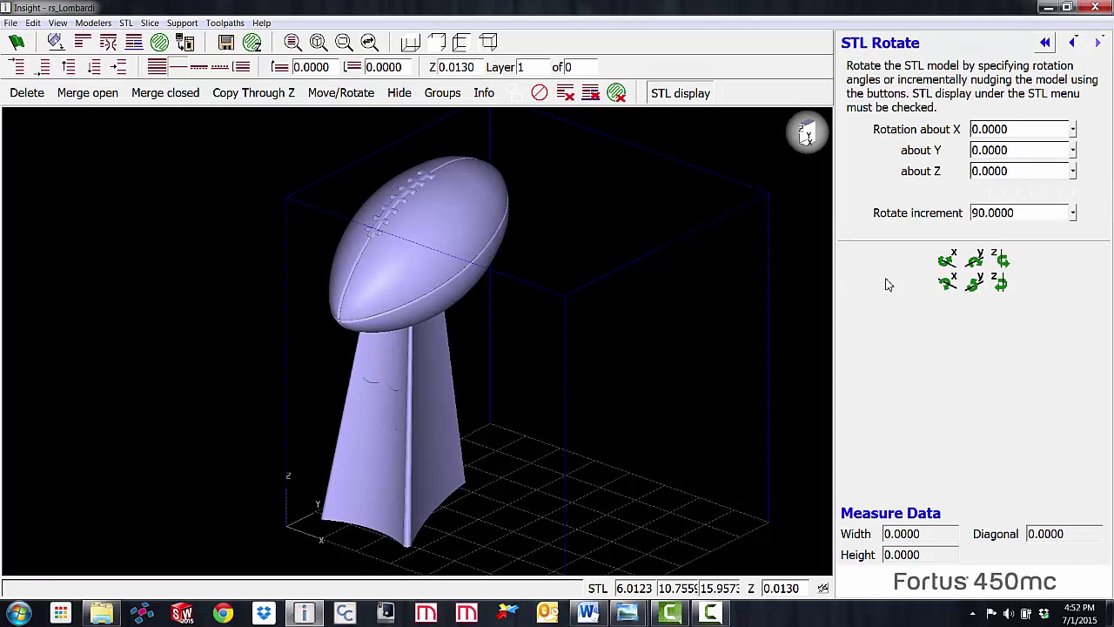
click(973, 282)
click(973, 282)
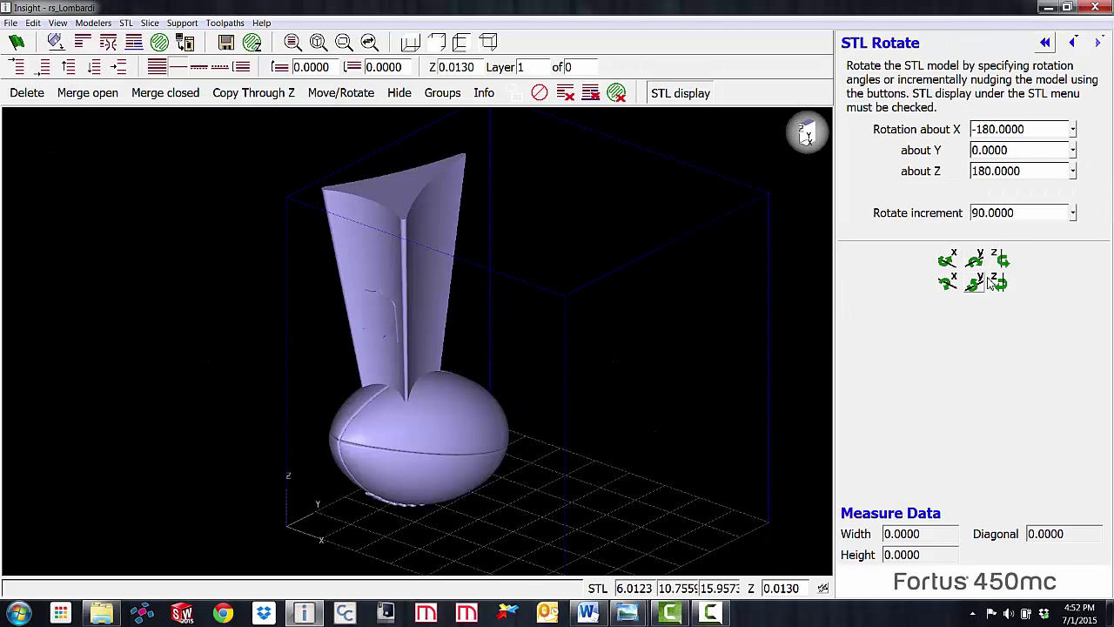
Slice the rotated trophy and generate its toolpaths.
click(83, 43)
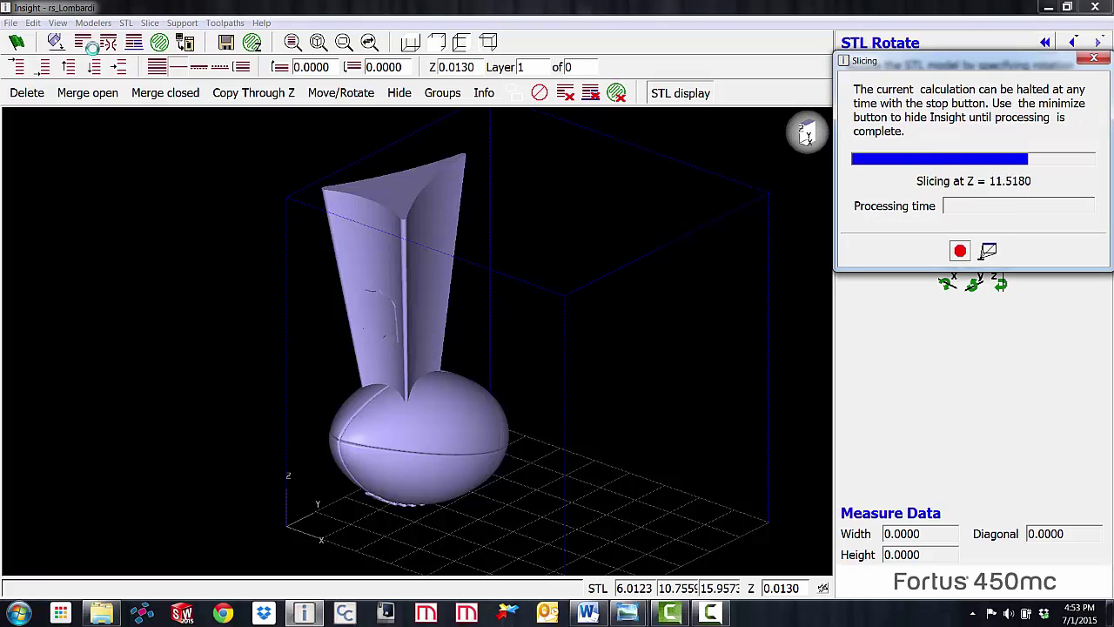
click(159, 43)
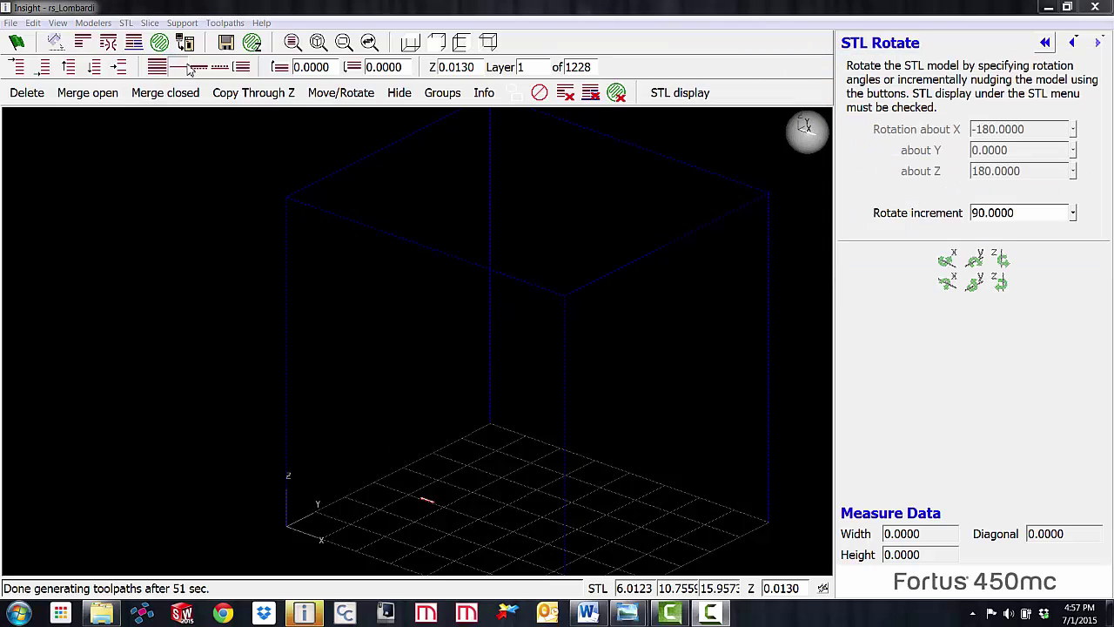
Examine the football's toolpaths from the top view, layer by layer, from layer 1 up to layer 96.
click(410, 43)
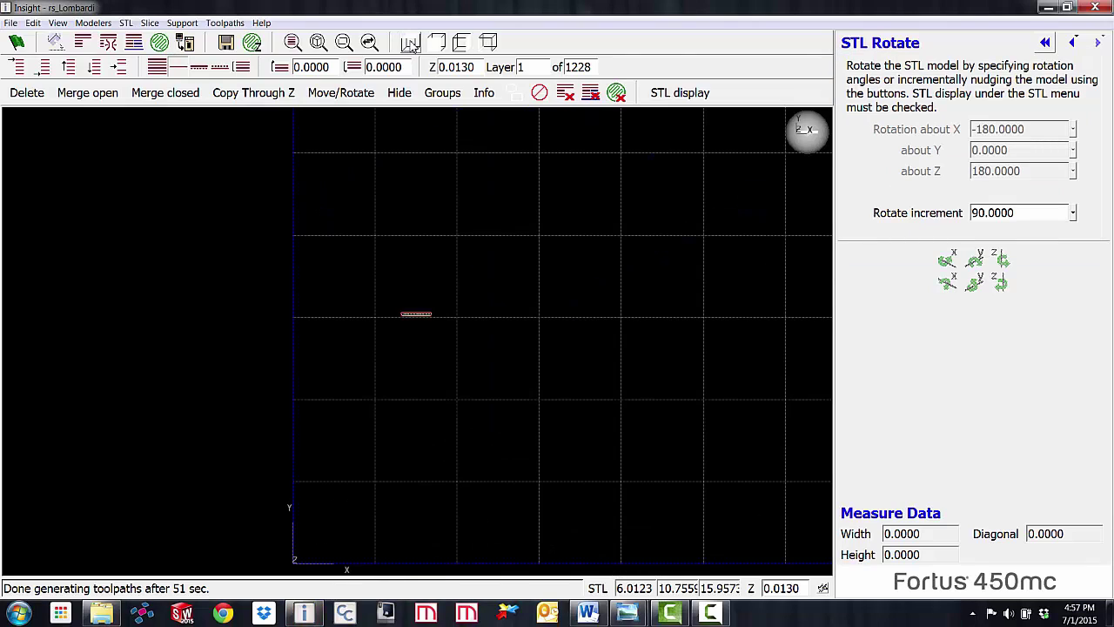
key(Up)
key(Up)
key(Up)
key(Up)
key(Up)
key(Up)
key(Up)
key(Up)
key(Up)
key(Up)
key(Up)
key(Up)
key(Up)
key(Up)
key(Up)
key(Up)
key(Up)
key(Up)
key(Up)
key(Up)
key(Up)
key(Up)
key(Up)
key(Up)
key(Up)
key(Up)
key(Up)
key(Up)
key(Up)
key(Up)
key(Up)
key(Up)
key(Up)
key(Up)
key(Up)
key(Up)
key(Up)
key(Up)
scroll(416, 218, up, 5)
key(Up)
key(Up)
key(Up)
key(Up)
key(Up)
key(Up)
key(Up)
key(Up)
key(Up)
key(Up)
key(Up)
key(Up)
key(Up)
key(Up)
key(Up)
key(Up)
key(Up)
key(Up)
key(Up)
key(Up)
key(Up)
key(Up)
key(Up)
key(Up)
key(Up)
key(Up)
key(Up)
key(Up)
key(Up)
key(Up)
key(Up)
key(Up)
key(Up)
key(Up)
key(Up)
key(Up)
key(Up)
key(Up)
key(Up)
key(Up)
key(Up)
key(Up)
key(Up)
key(Up)
key(Up)
key(Up)
key(Up)
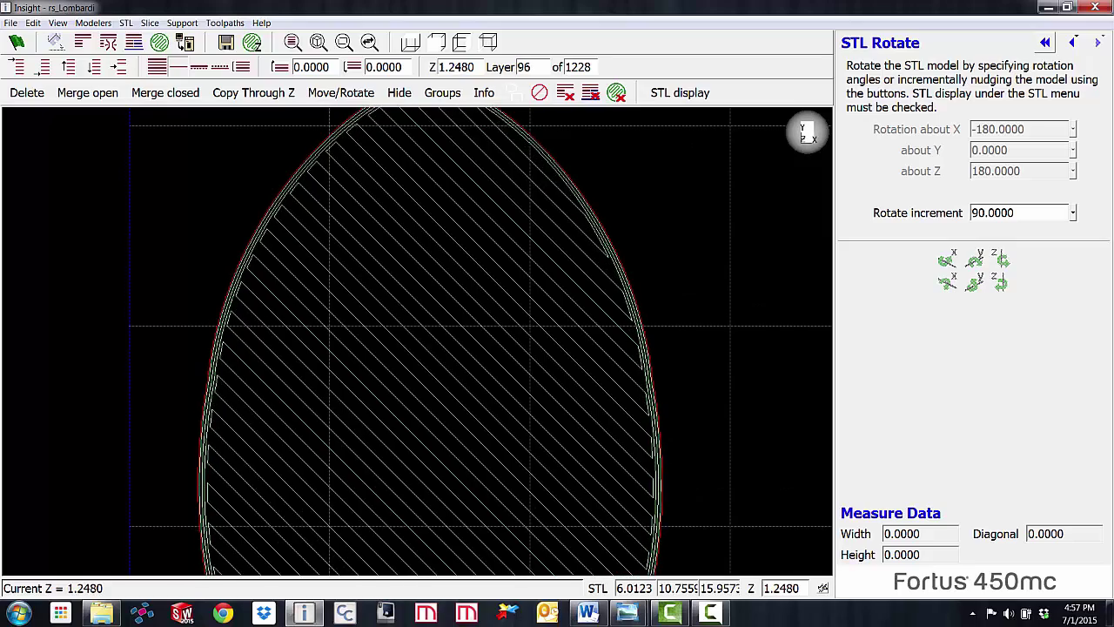
Turn on shaded toolpaths for the sliced model at layer 96.
right_click(304, 295)
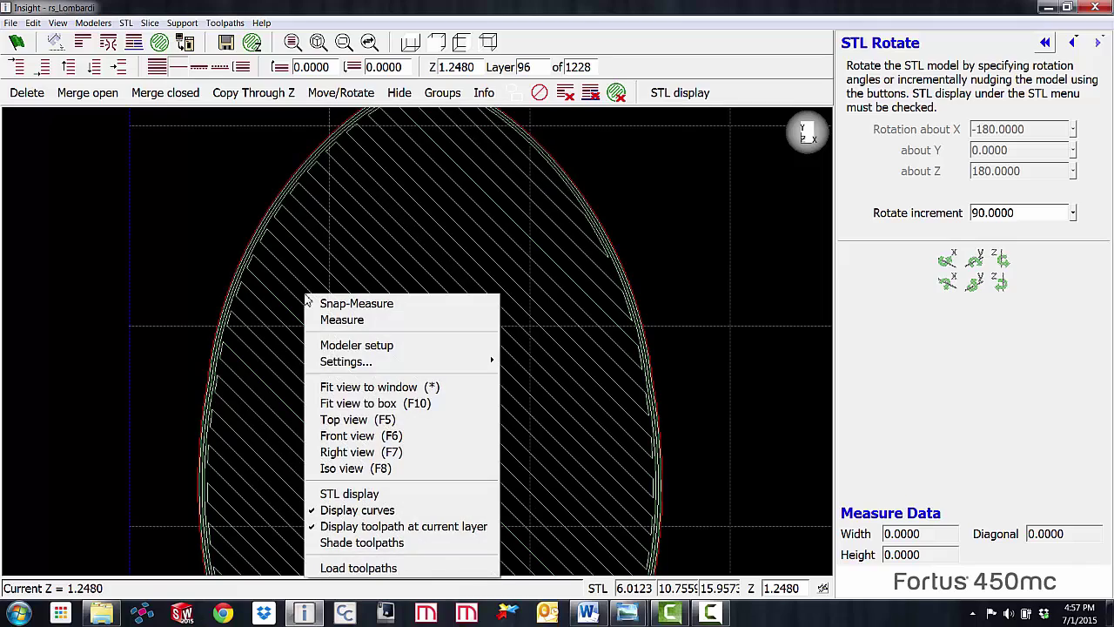
click(393, 543)
scroll(494, 392, down, 3)
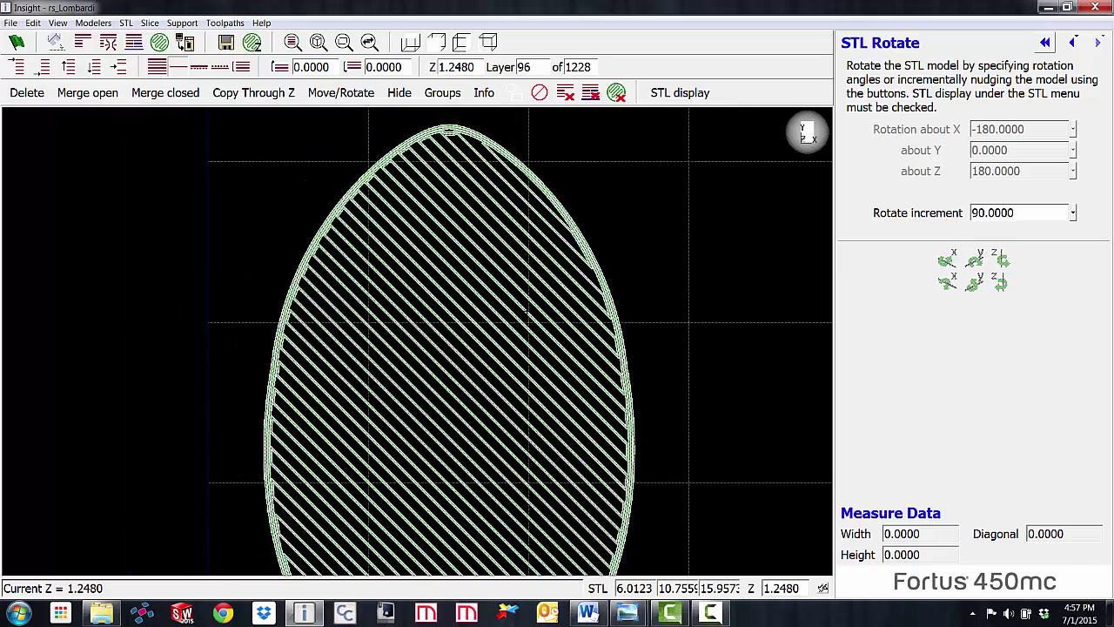
Inspect the contours and sparse rasters close up on layer 97, stepping down through the layers to layer 66.
scroll(525, 314, up, 3)
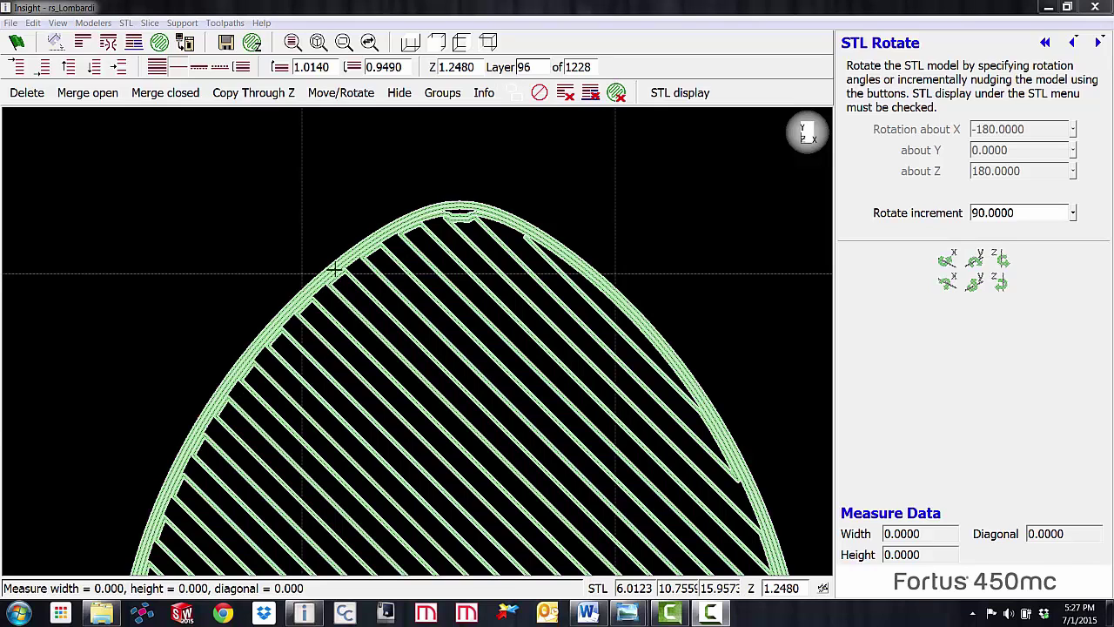
scroll(308, 288, up, 2)
scroll(308, 288, up, 2)
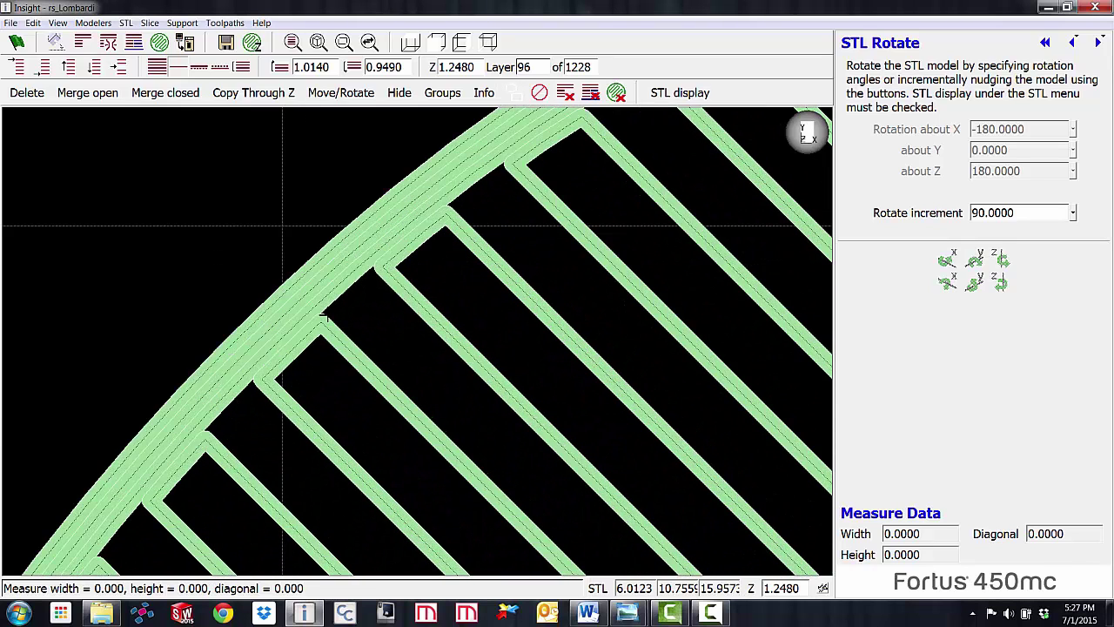
key(Page_Up)
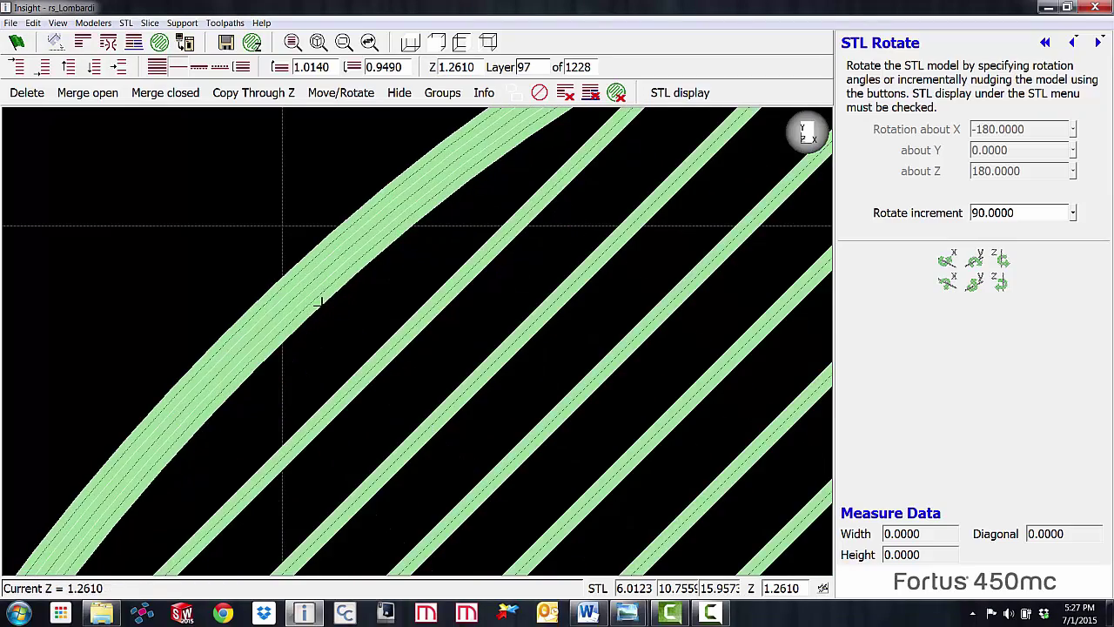
key(Page_Down)
key(Page_Down)
key(Page_Down)
key(Page_Down)
key(Page_Down)
key(Page_Down)
key(Page_Down)
key(Page_Down)
key(Page_Down)
key(Page_Down)
key(Page_Down)
key(Page_Down)
key(Page_Down)
key(Page_Down)
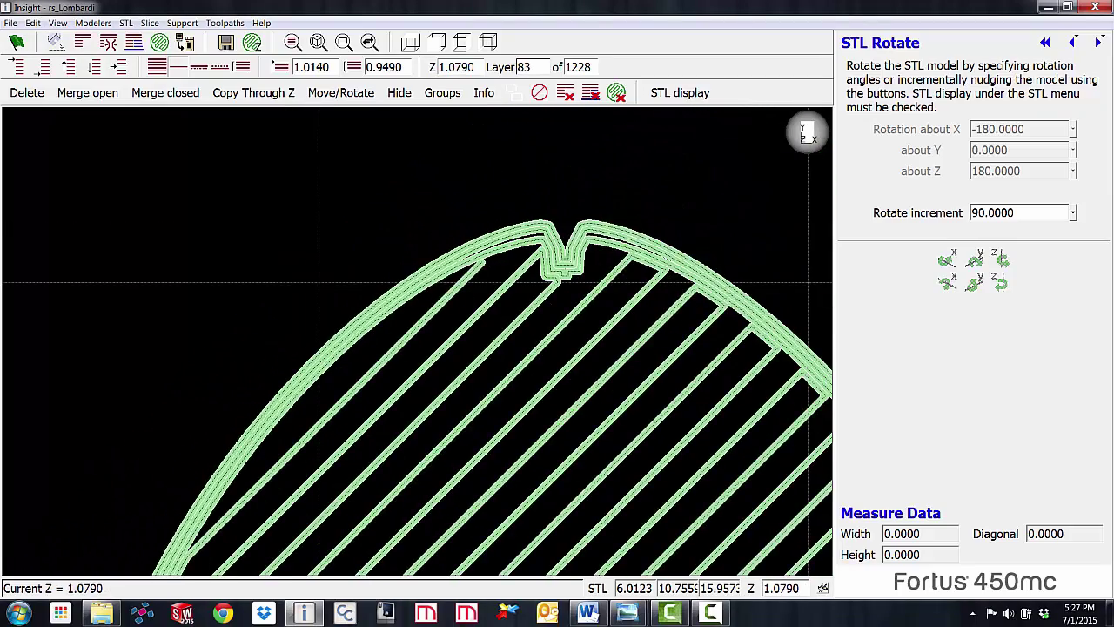
key(Page_Down)
key(Page_Down)
key(Page_Down)
key(Page_Down)
key(Page_Down)
key(Page_Down)
key(Page_Down)
key(Page_Down)
key(Page_Down)
key(Page_Down)
key(Page_Down)
key(Page_Down)
key(Page_Down)
key(Page_Down)
key(Page_Down)
key(Page_Down)
key(Page_Down)
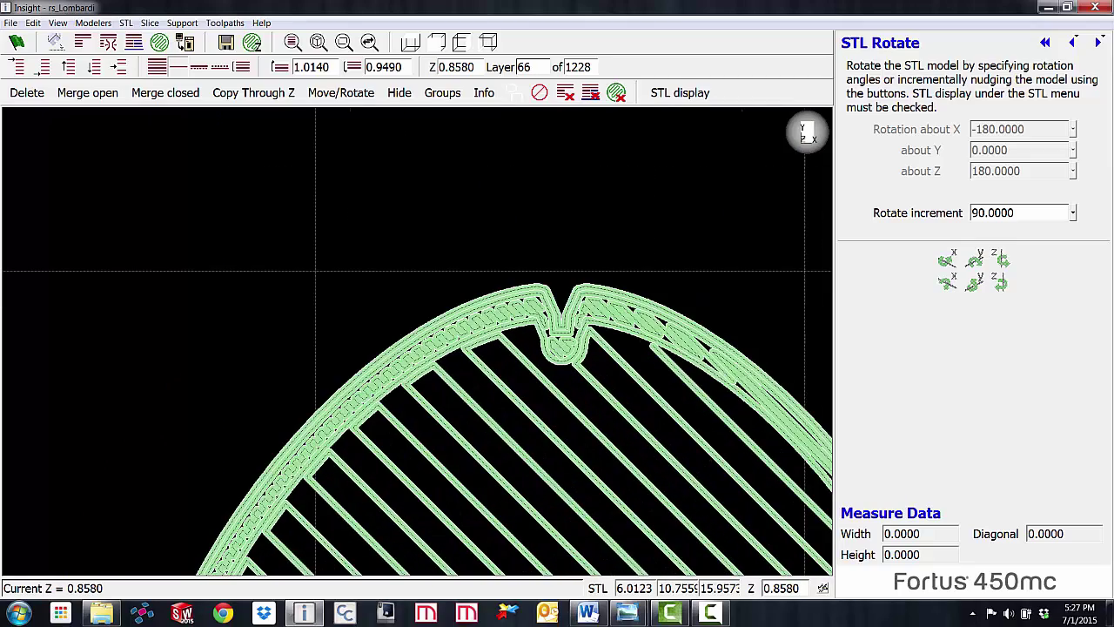
scroll(486, 371, down, 3)
scroll(501, 362, up, 5)
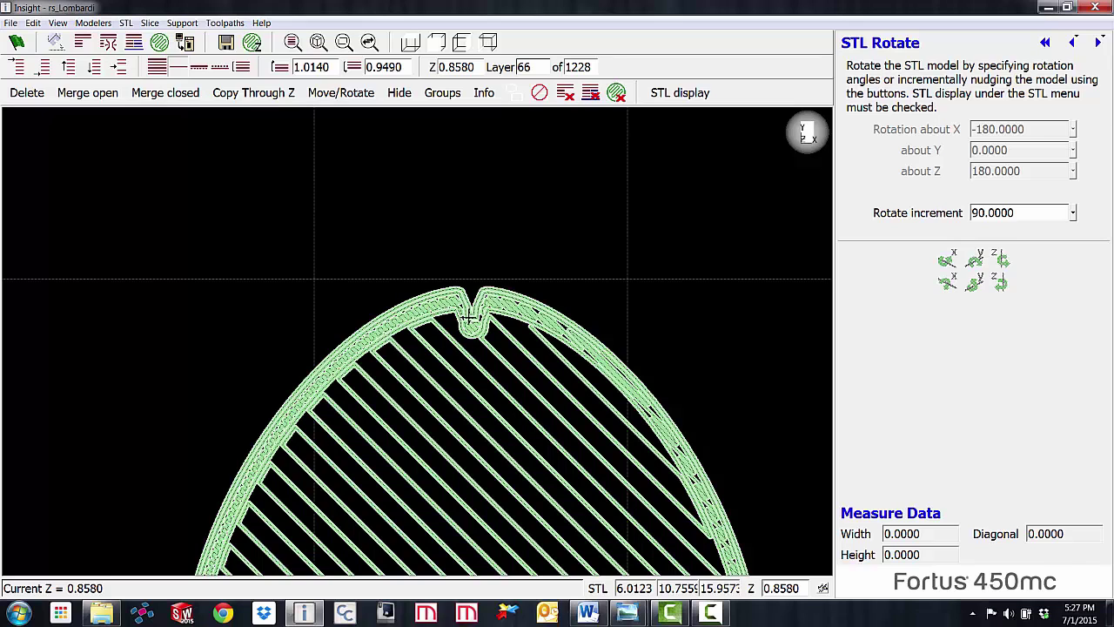
Step up from layer 66 to layer 75, examining where the solid fill changes to sparse fill along the football's edge.
key(Up)
key(Up)
key(Up)
key(Up)
key(Up)
key(Up)
key(Up)
key(Up)
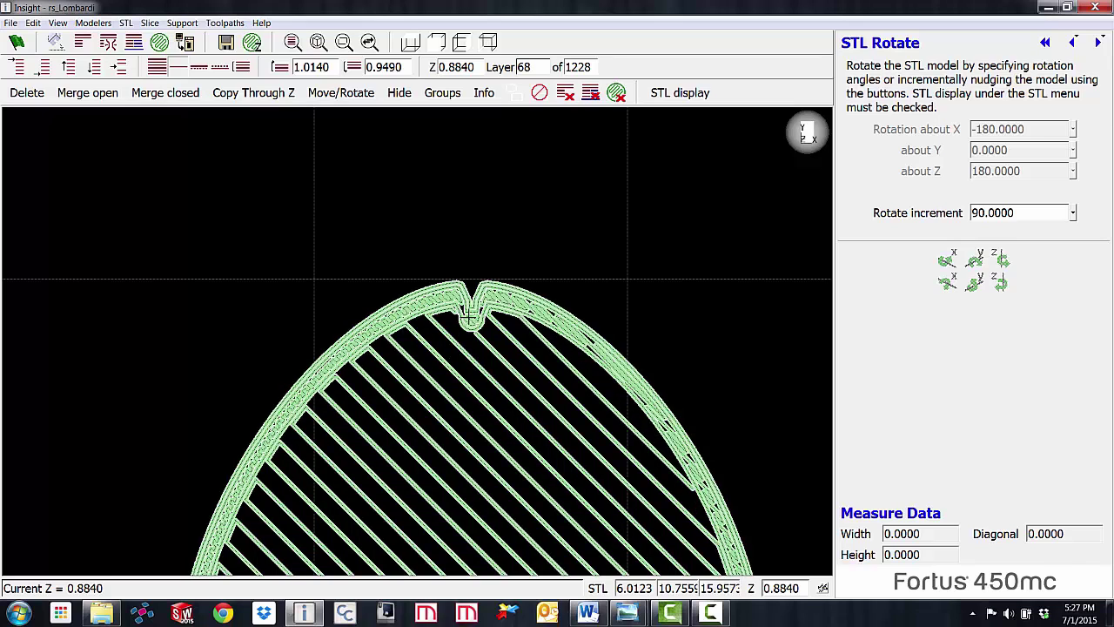
key(Up)
key(Down)
key(Down)
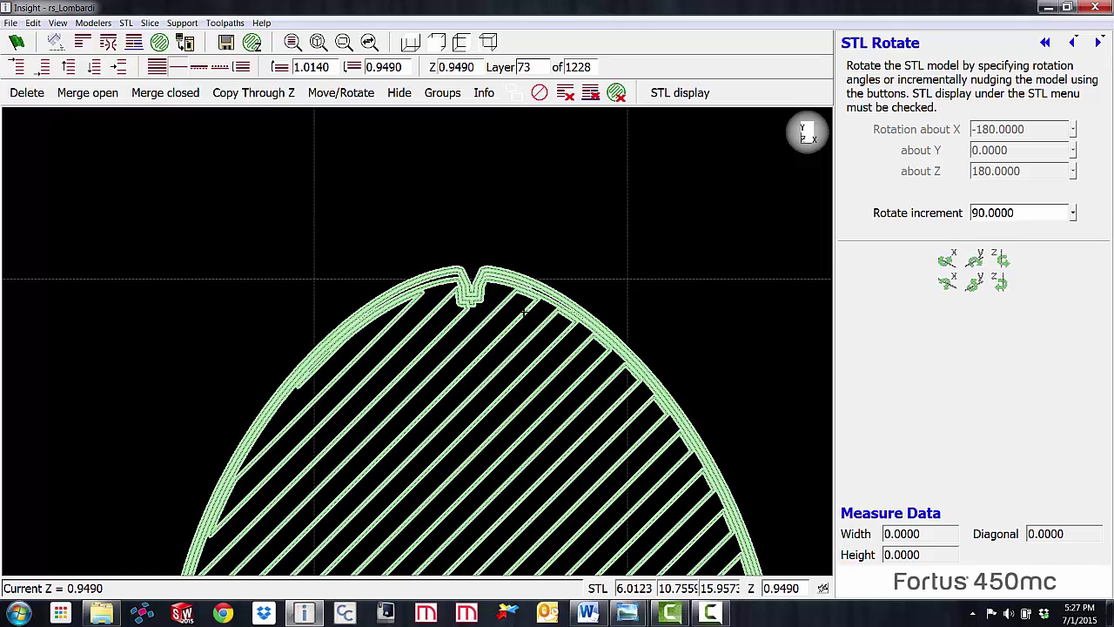
key(Up)
key(Up)
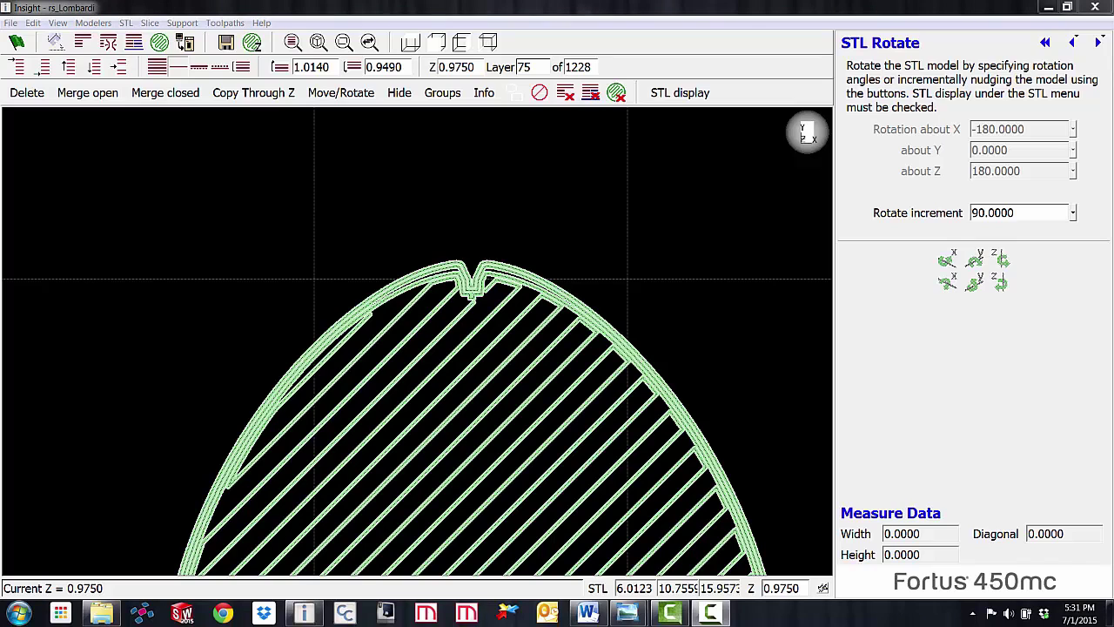
Start a new custom toolpath group and set its display color to Magenta.
click(222, 25)
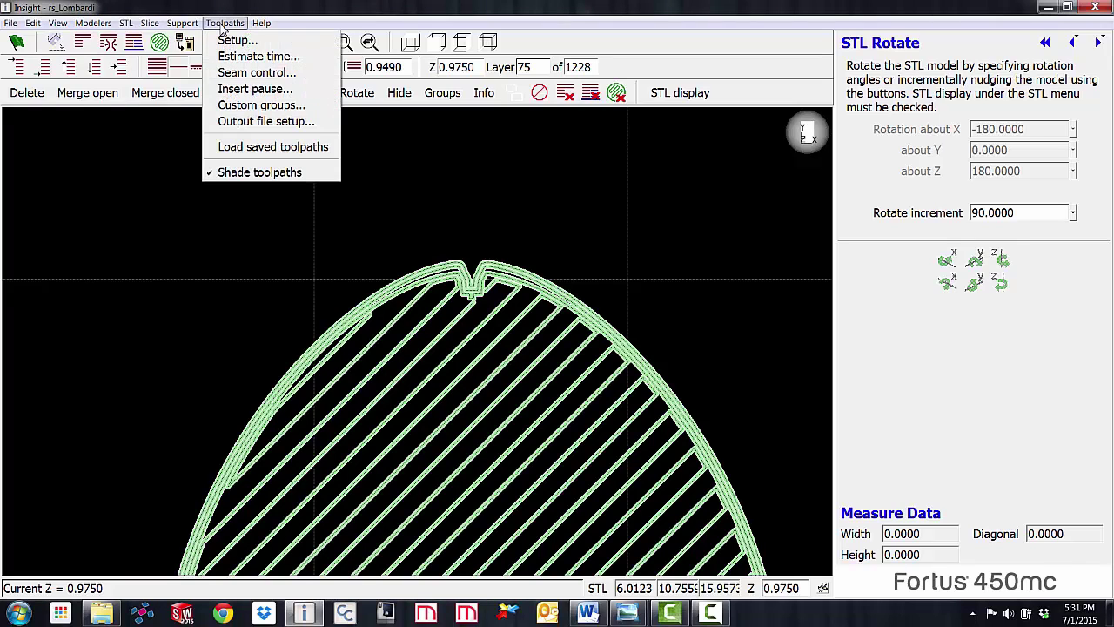
click(261, 105)
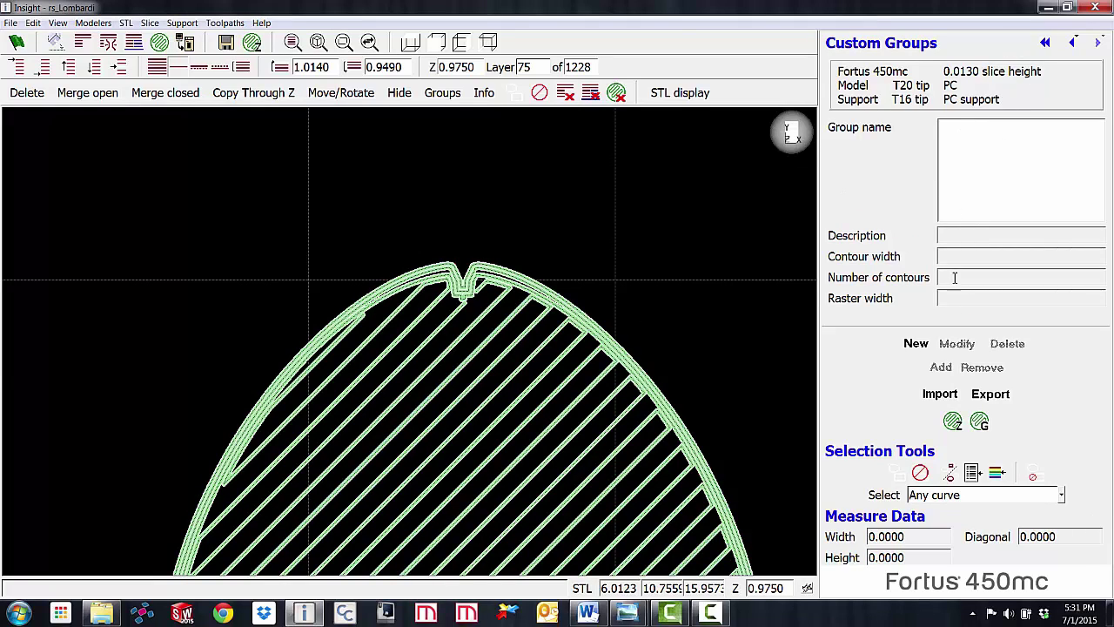
click(916, 346)
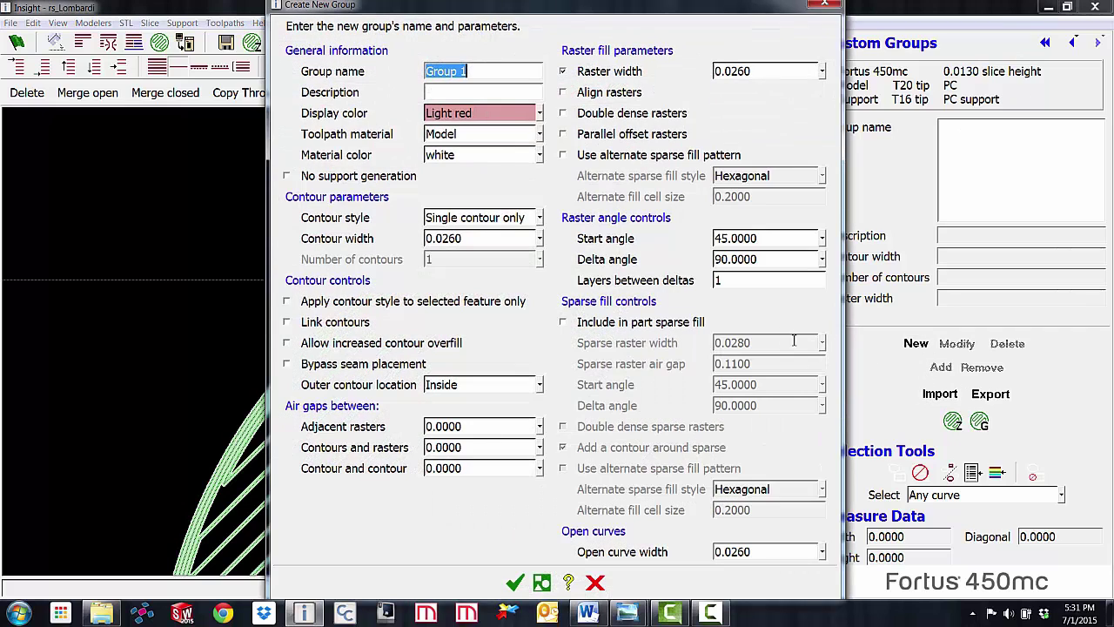
click(540, 116)
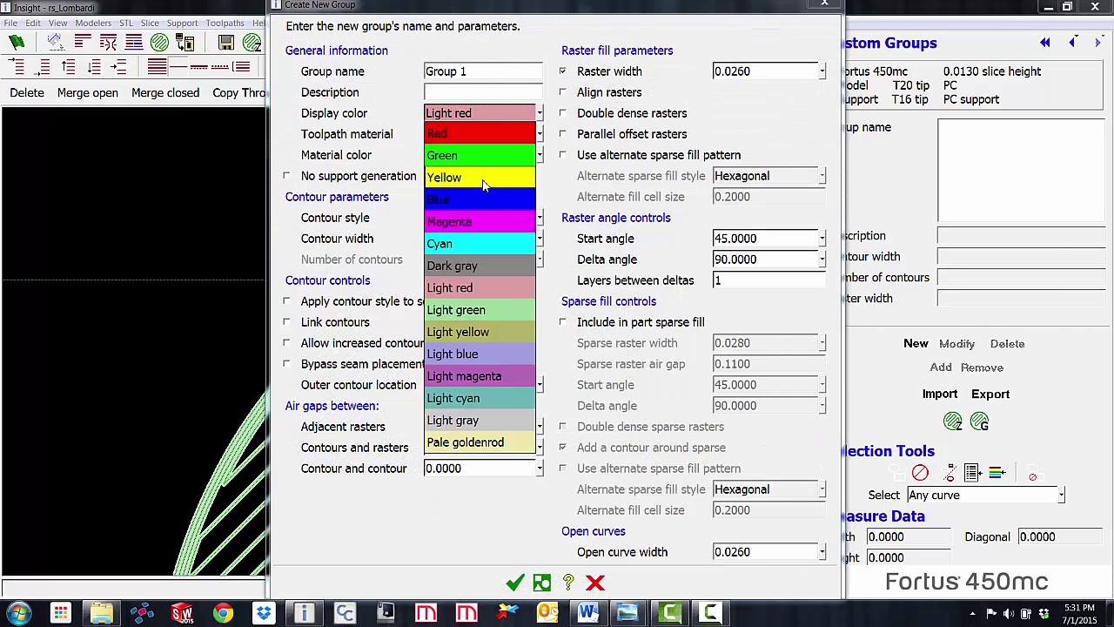
click(481, 221)
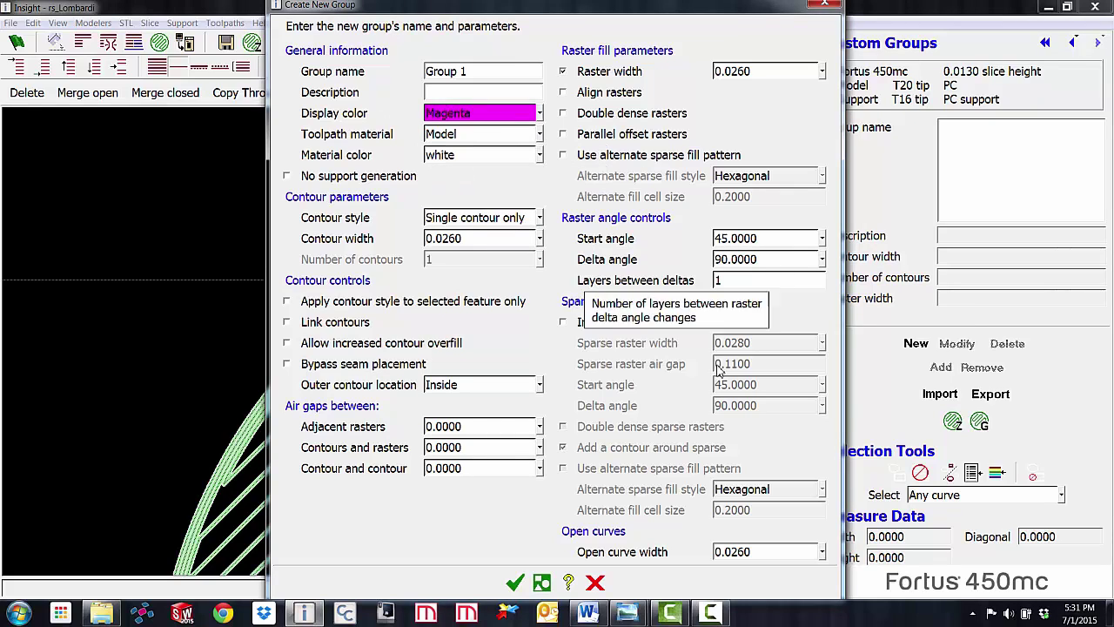
Load the PartSparse group's parameters as the template for the new group.
click(541, 583)
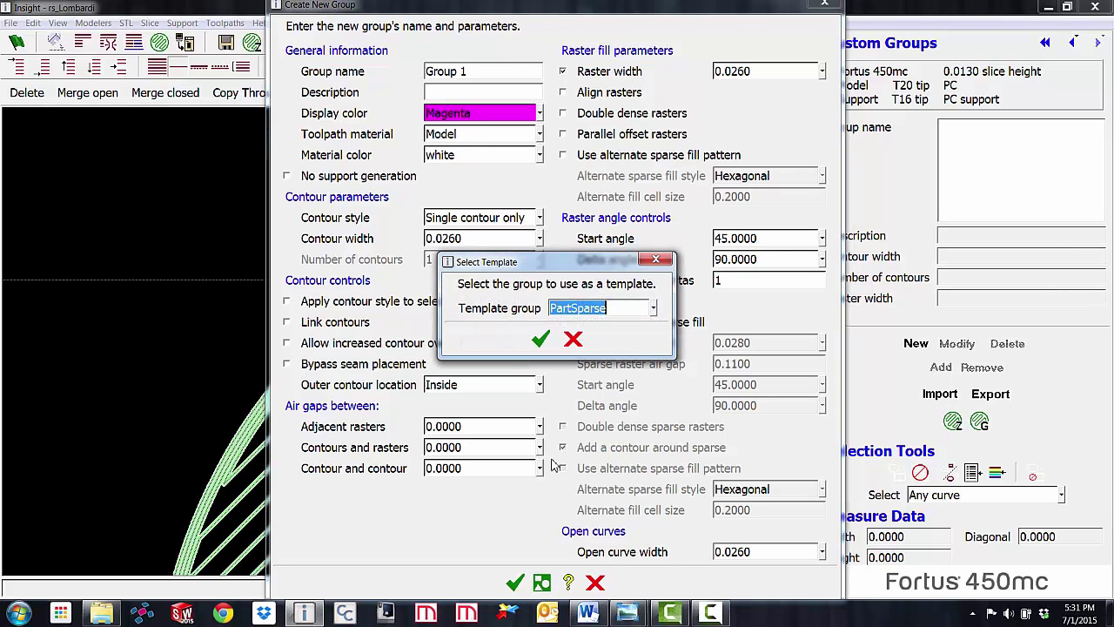
click(653, 308)
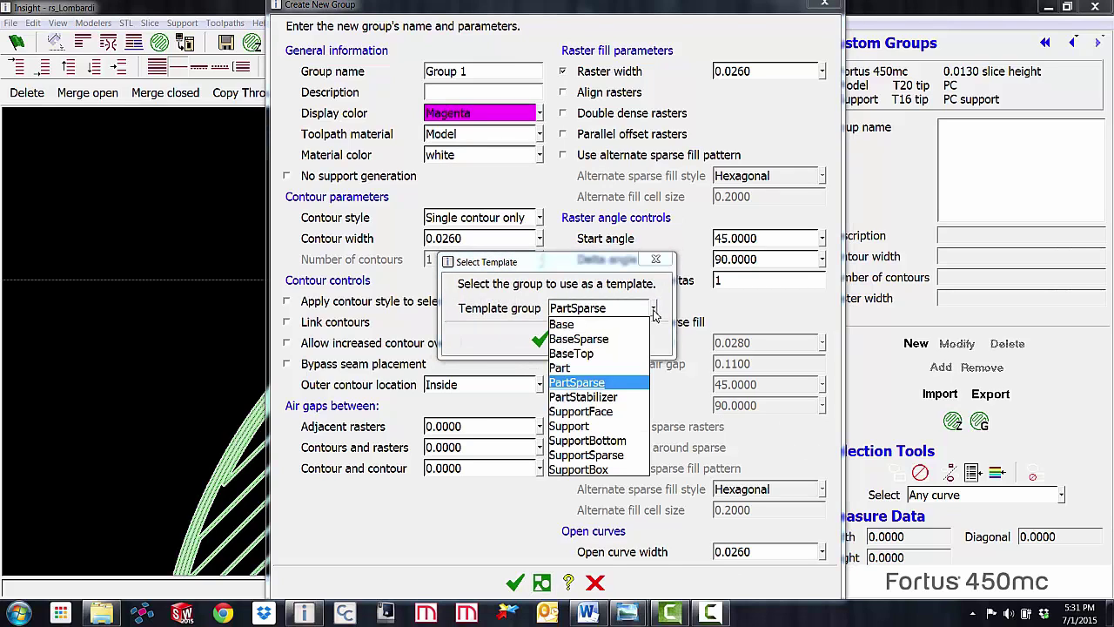
click(587, 384)
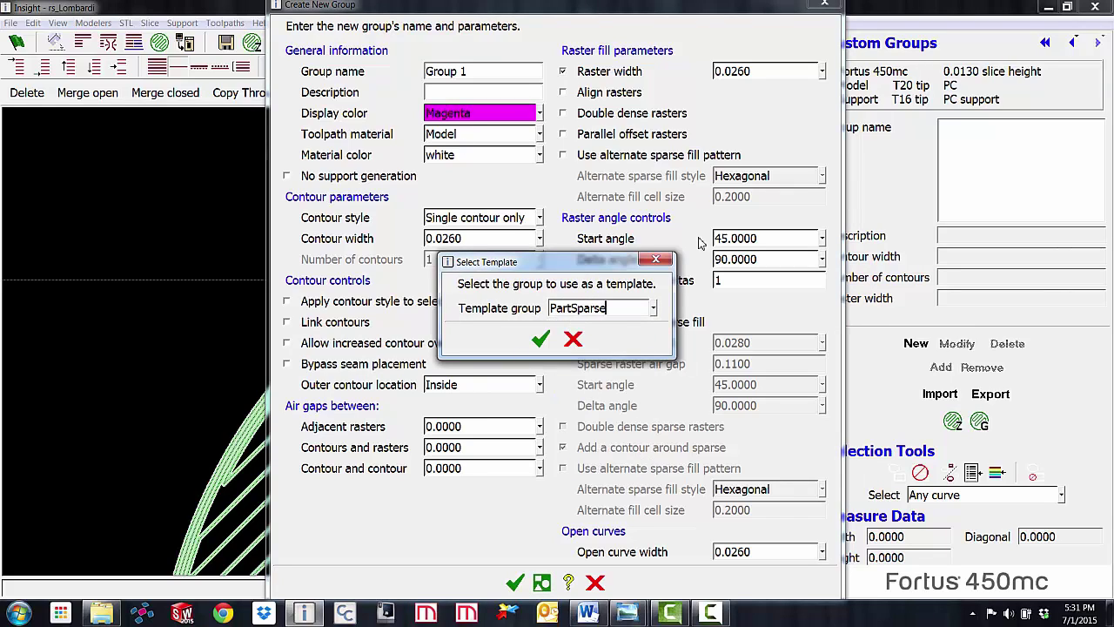
key(Home)
click(543, 340)
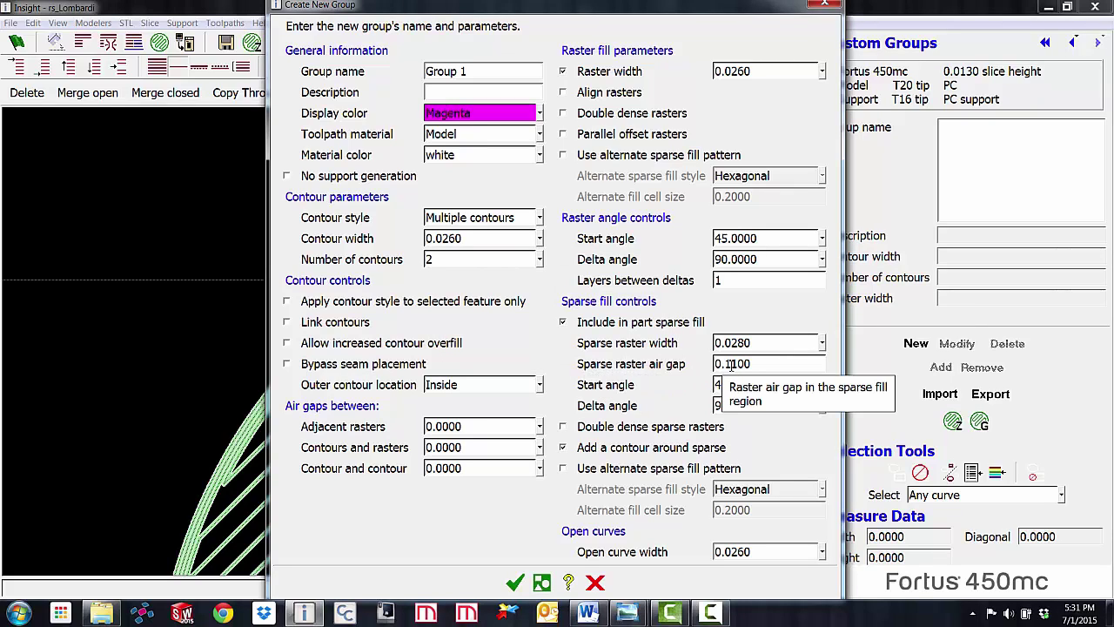
Set the group's sparse raster air gap to 0.1600, name it .16, and create it.
drag(756, 363, 730, 364)
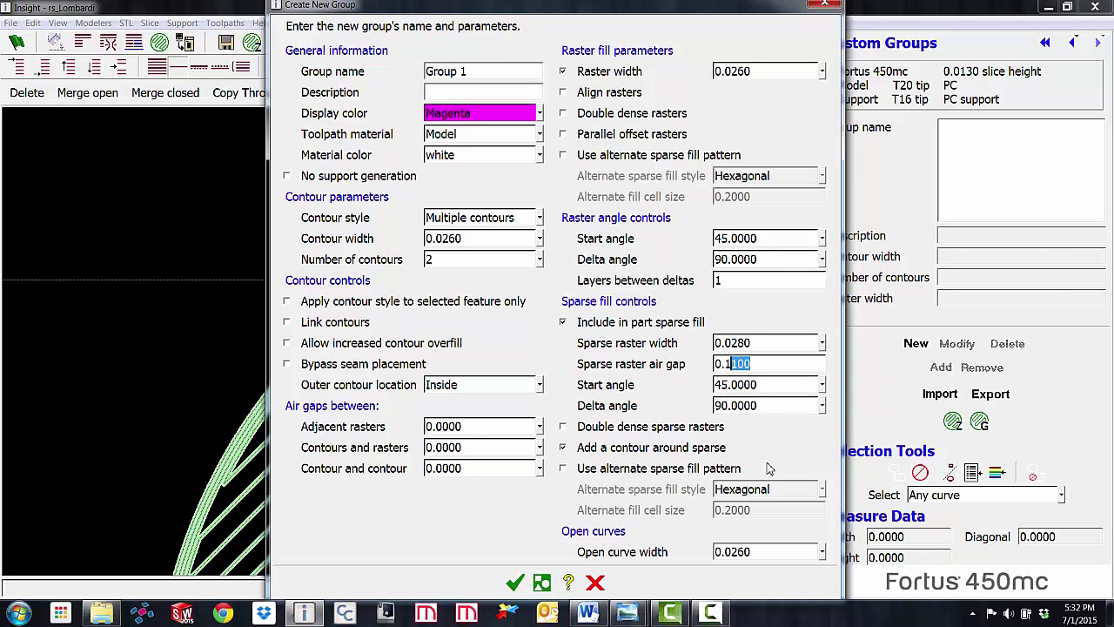
text(6)
drag(496, 70, 411, 77)
key(BackSpace)
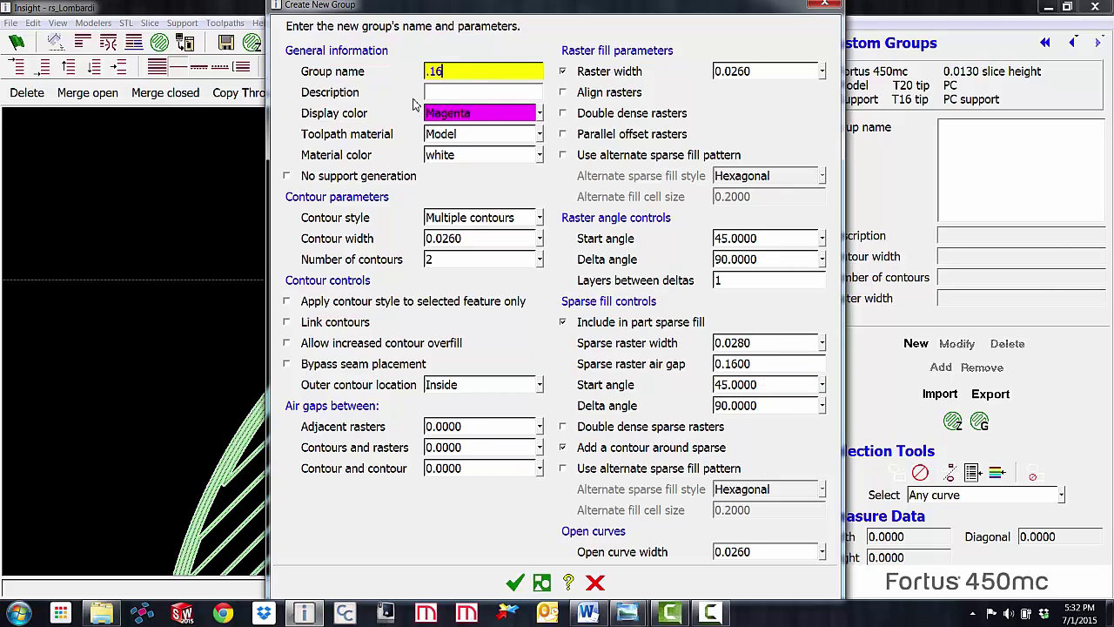
click(517, 586)
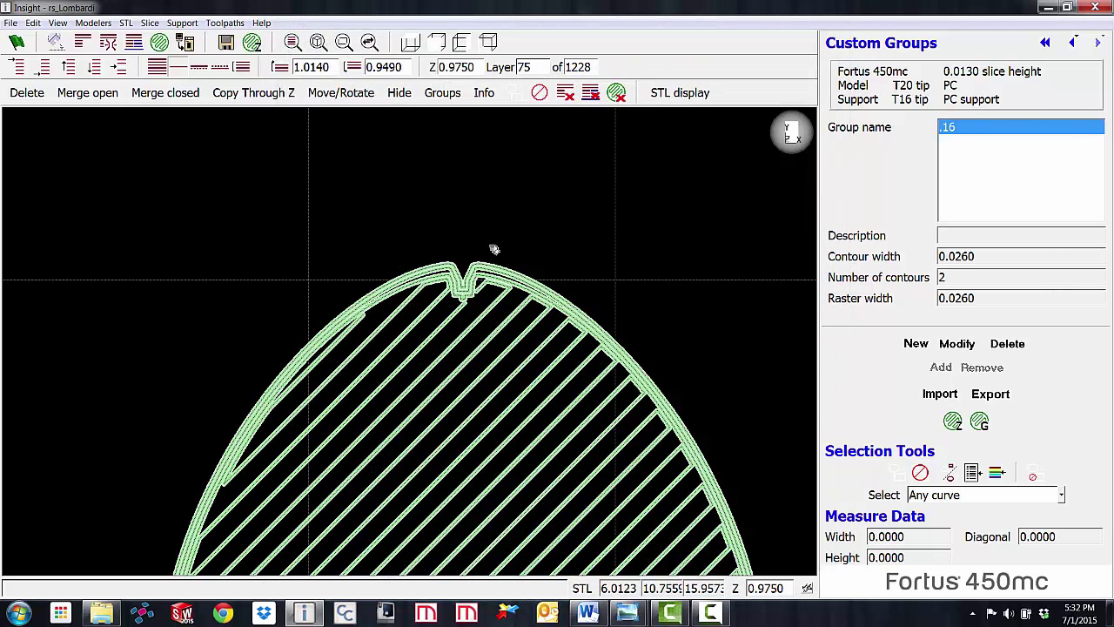
Turn off shaded toolpaths and display the layer range from Z 0.9750 to Z 1.0400.
right_click(571, 254)
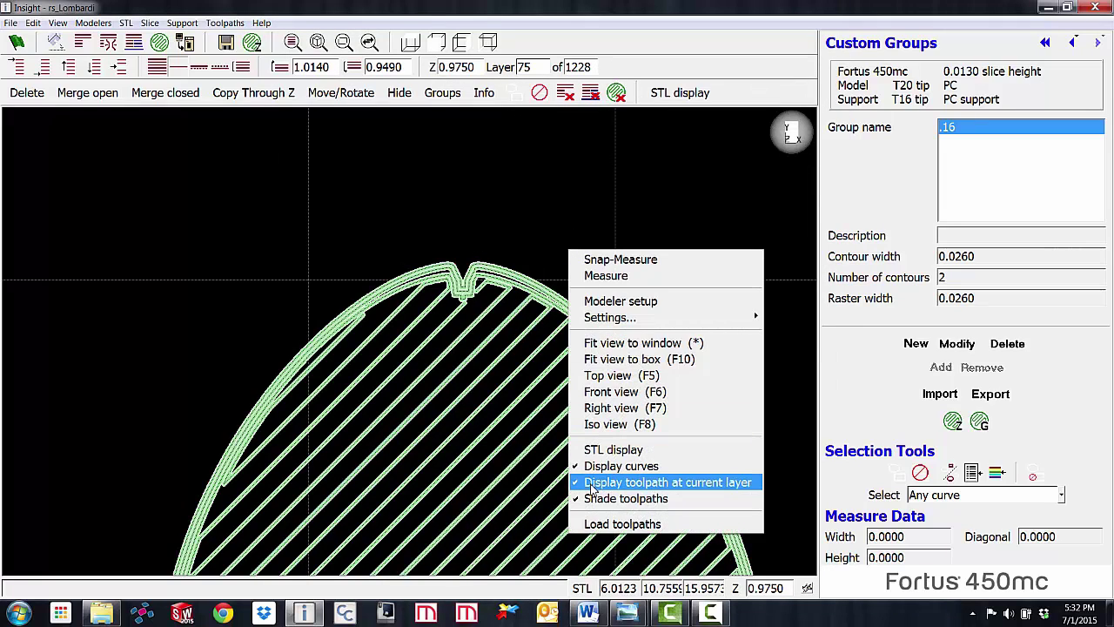
click(608, 500)
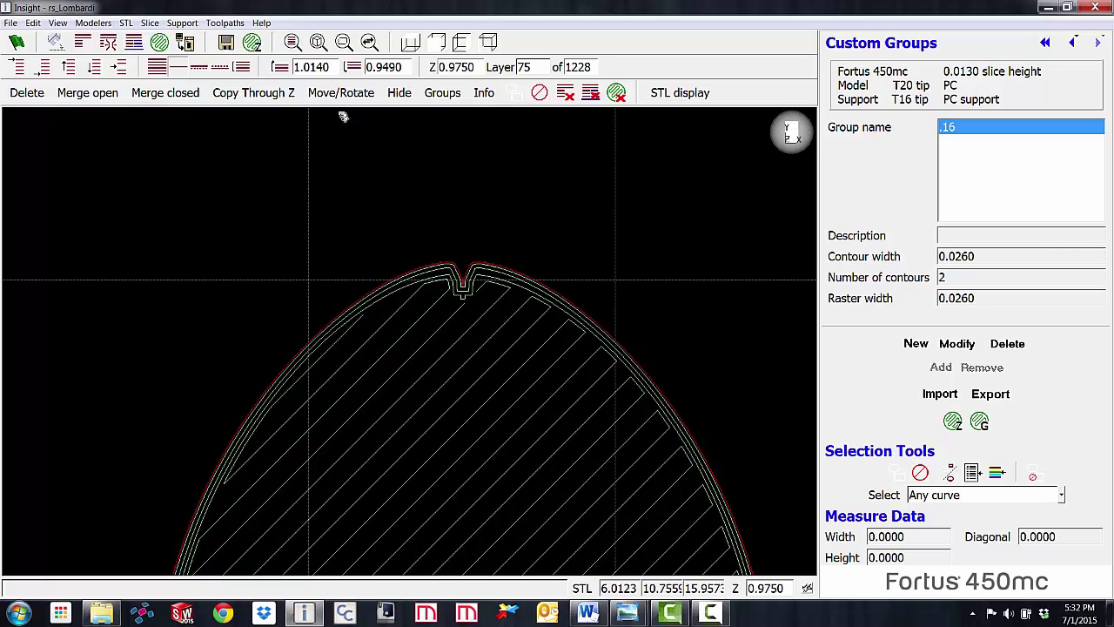
click(355, 70)
key(Up)
key(Up)
key(Up)
key(Up)
key(Up)
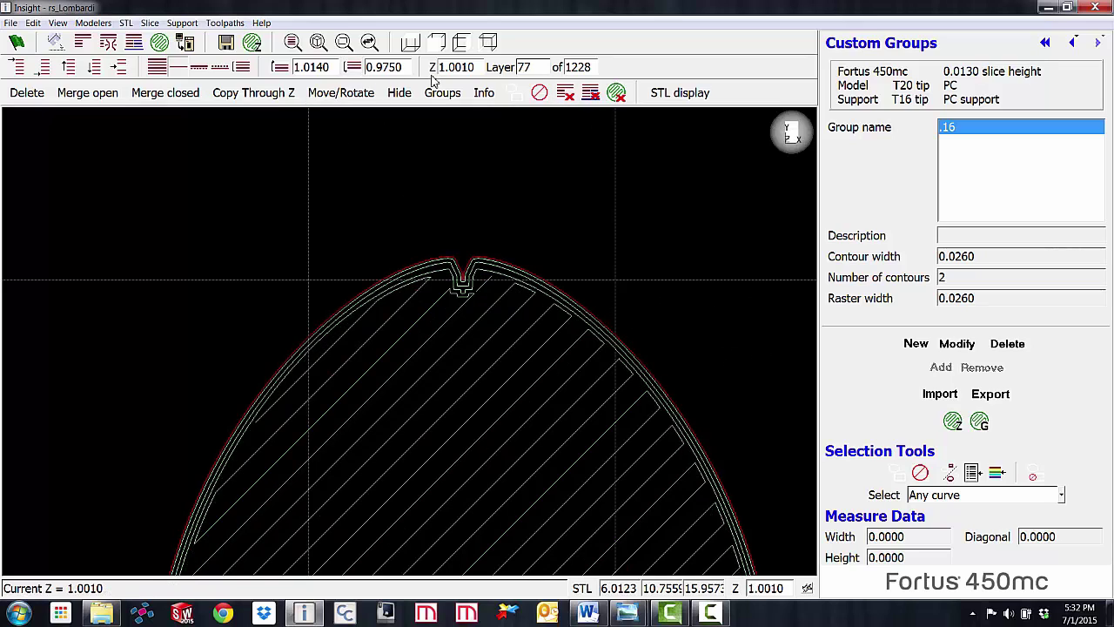
click(279, 67)
click(178, 67)
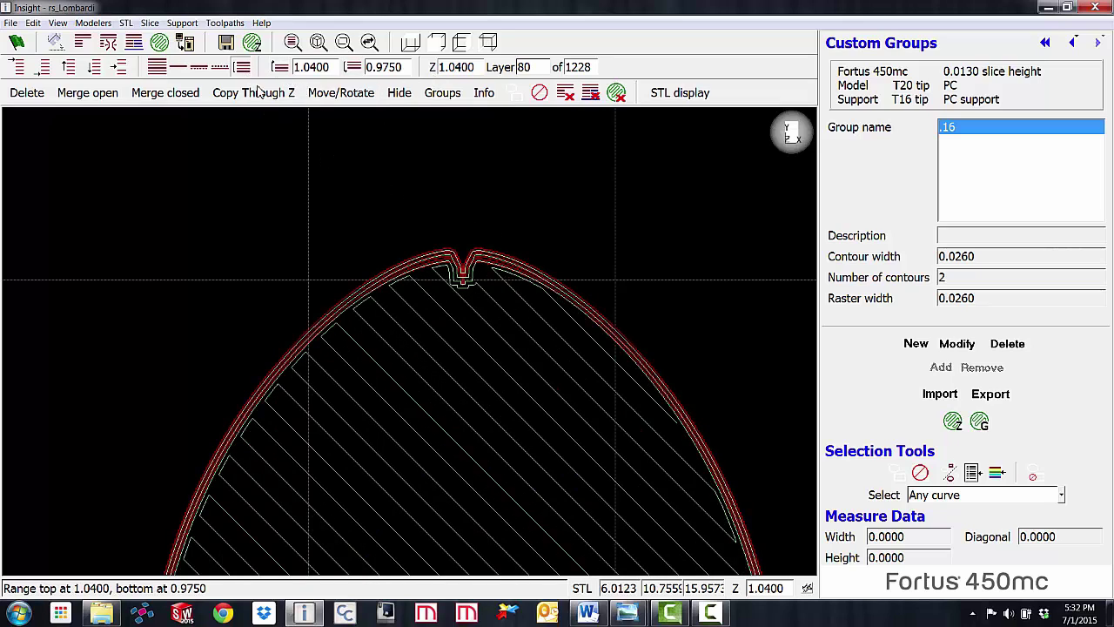
Select the football's outer boundary curves on all layers of the displayed range and add them to the .16 group.
middle_drag(405, 423, 321, 479)
scroll(309, 477, up, 10)
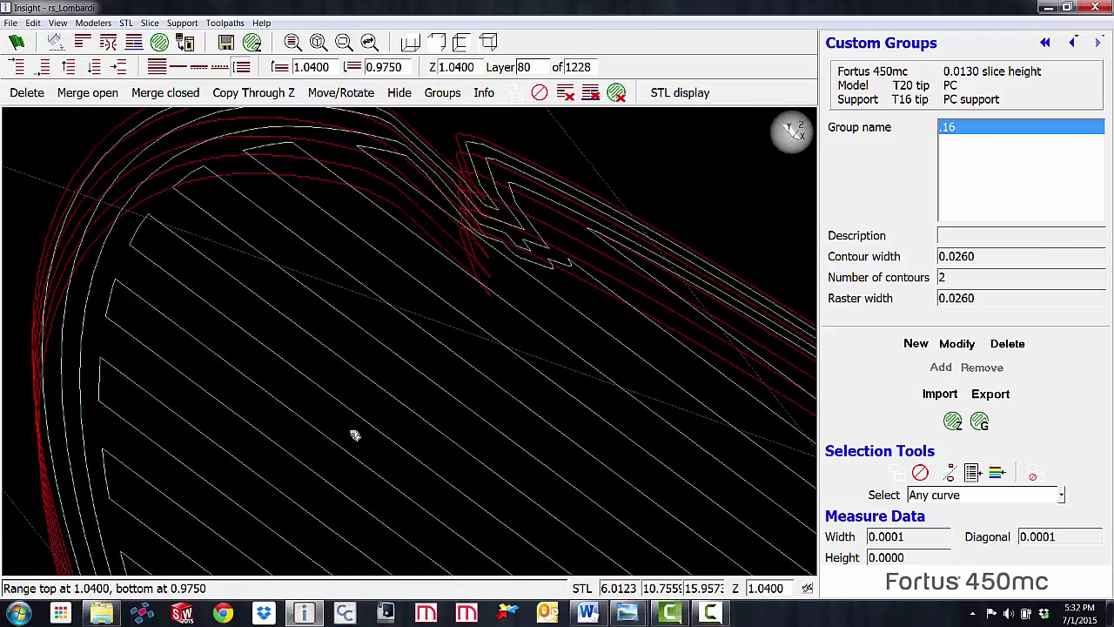
scroll(264, 475, down, 8)
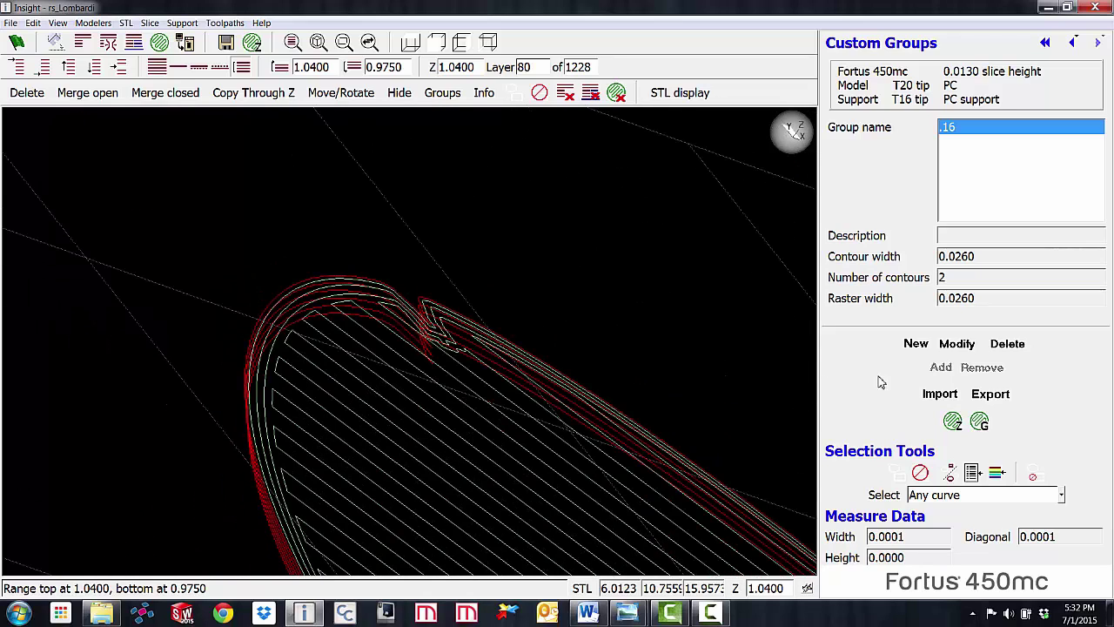
drag(175, 440, 361, 449)
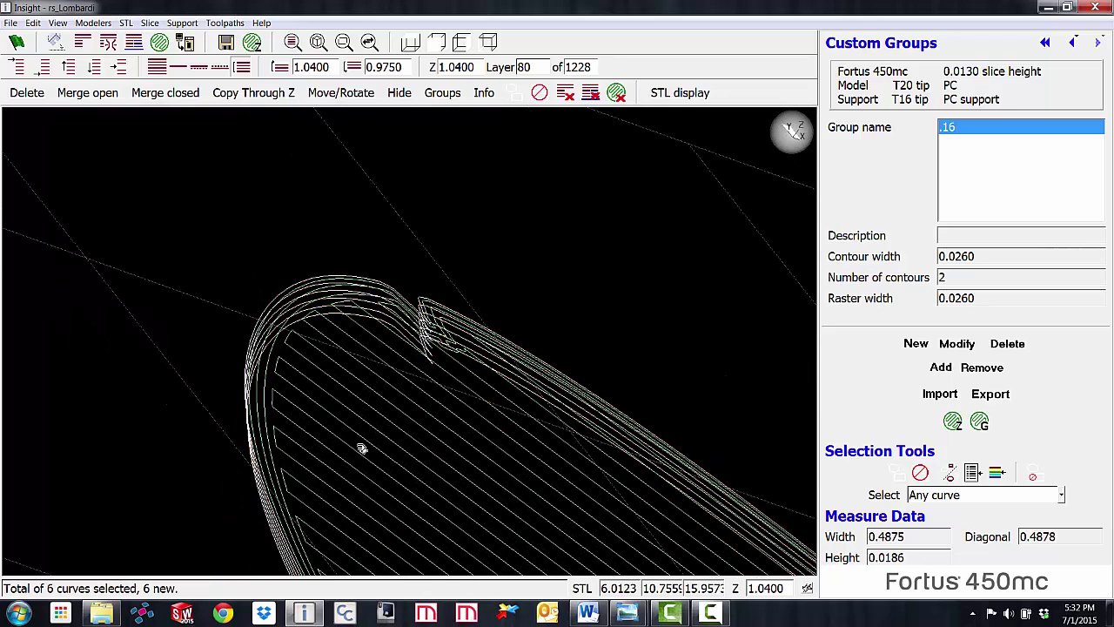
click(941, 368)
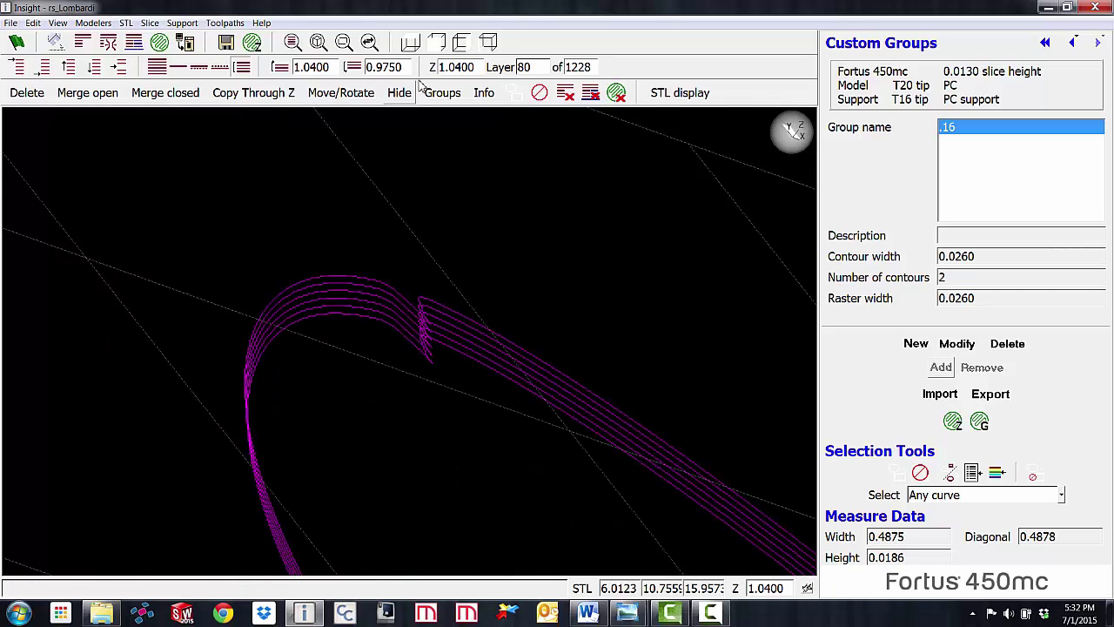
Generate the toolpaths again with the .16 custom group applied.
click(411, 41)
scroll(385, 69, up, 2)
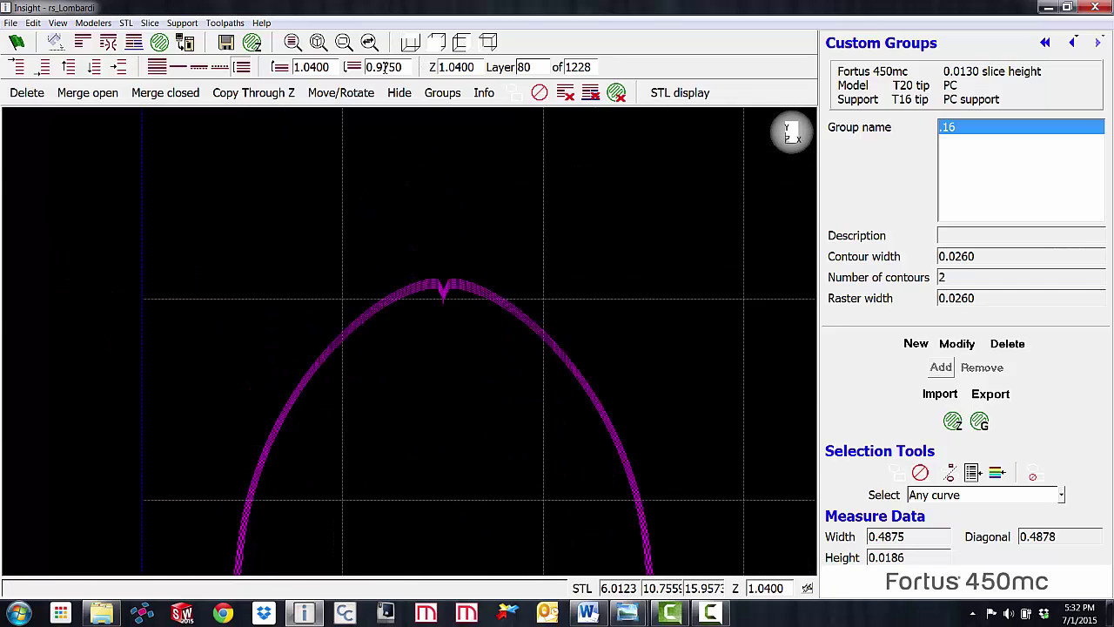
scroll(386, 68, up, 1)
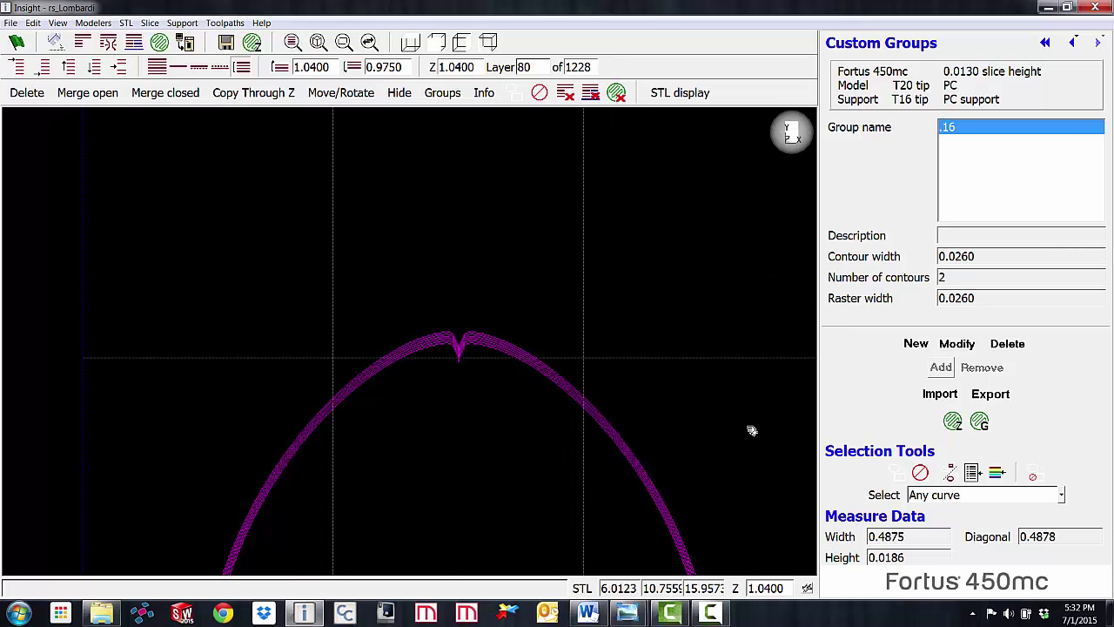
click(979, 421)
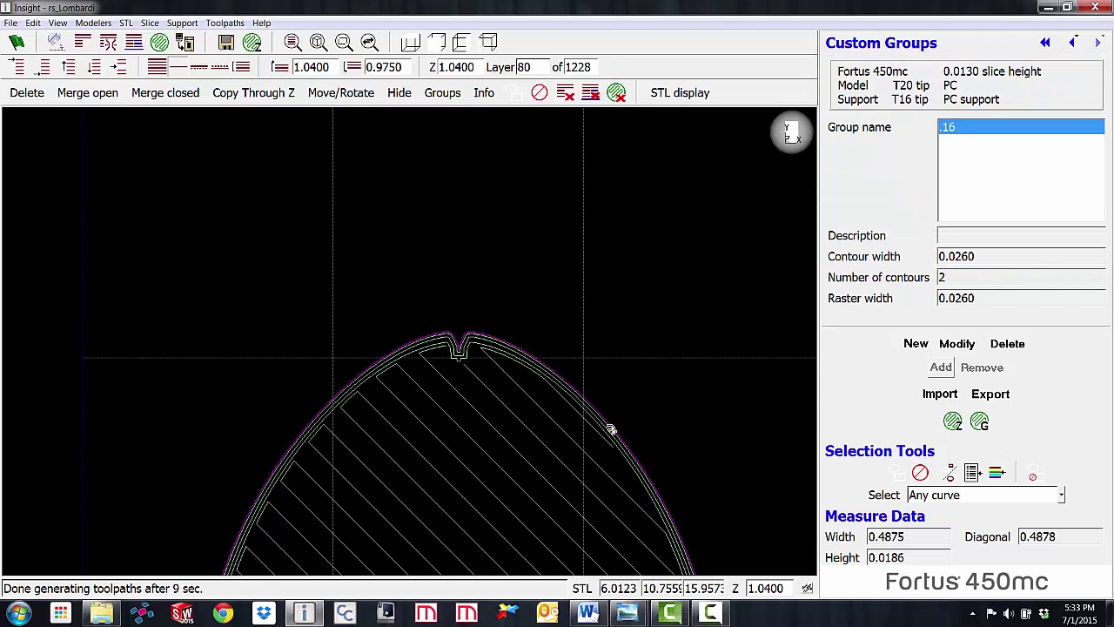
Examine the regenerated sparse rasters from layer 80 down to layer 74, comparing the spacing on layers 74 and 75.
scroll(612, 429, down, 2)
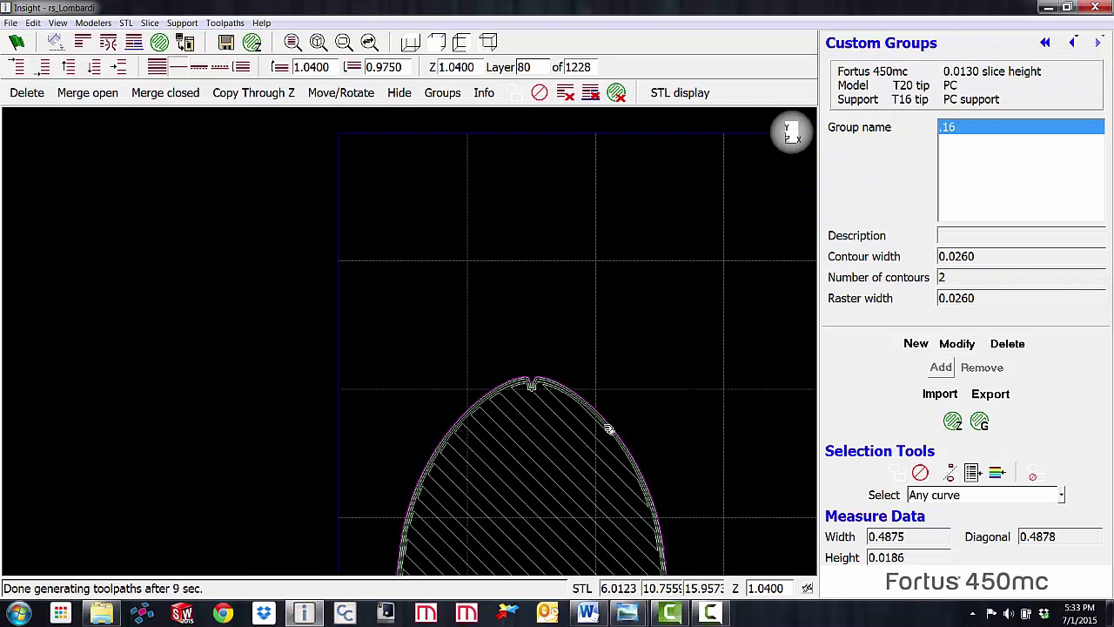
scroll(609, 429, up, 1)
key(Down)
key(Down)
key(Down)
key(Down)
key(Down)
key(Down)
scroll(478, 490, up, 5)
key(Up)
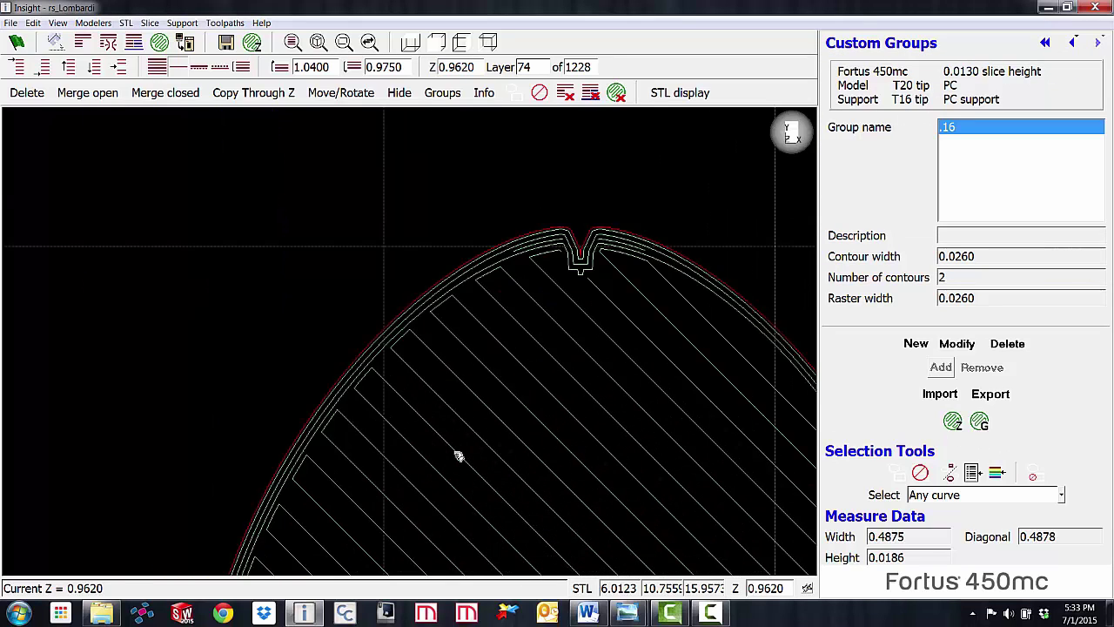
key(Down)
key(Up)
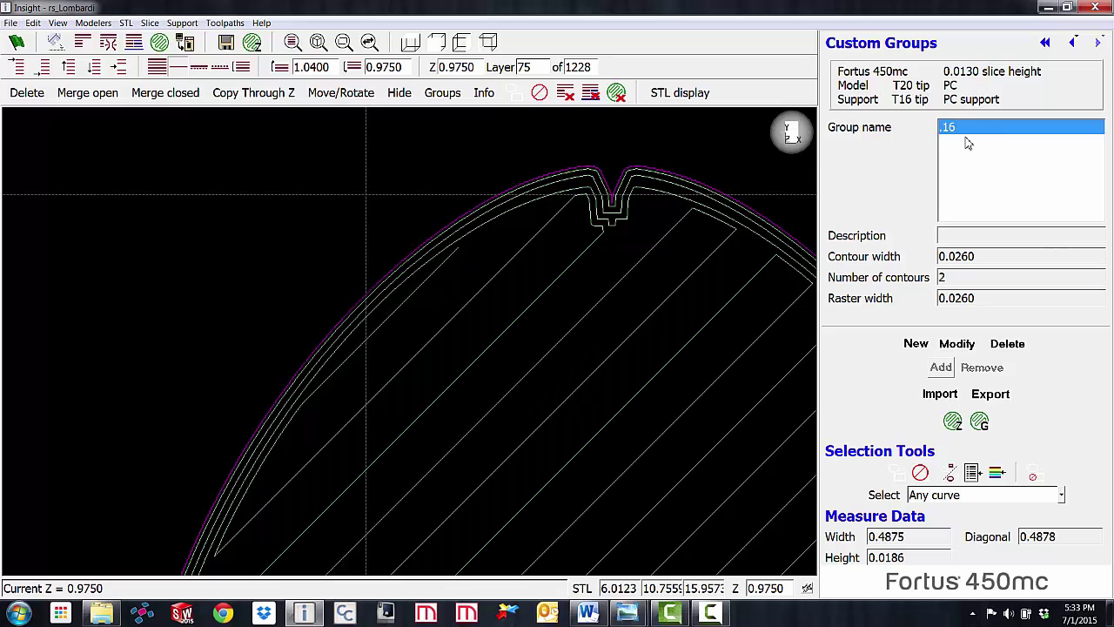
Start a second custom group using the PartSparse group as its template.
click(916, 343)
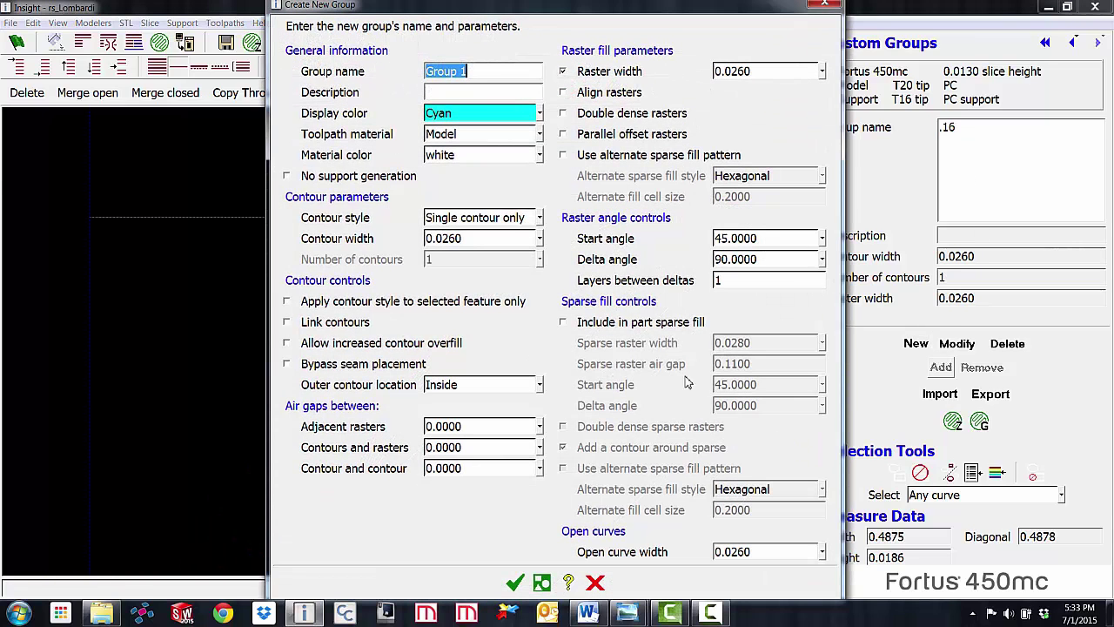
click(541, 580)
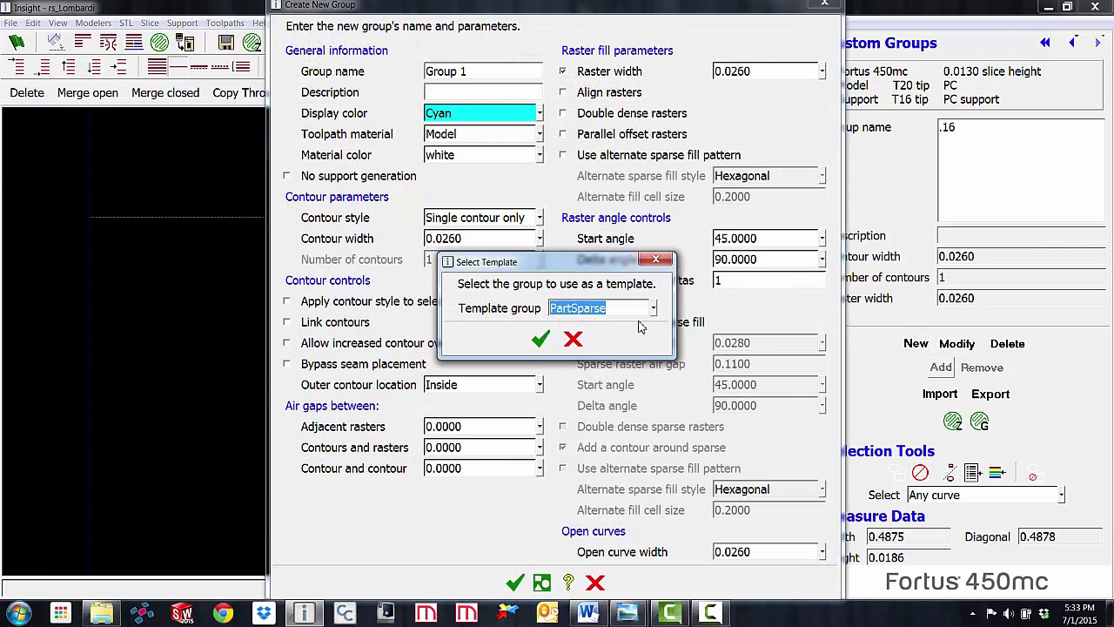
click(540, 338)
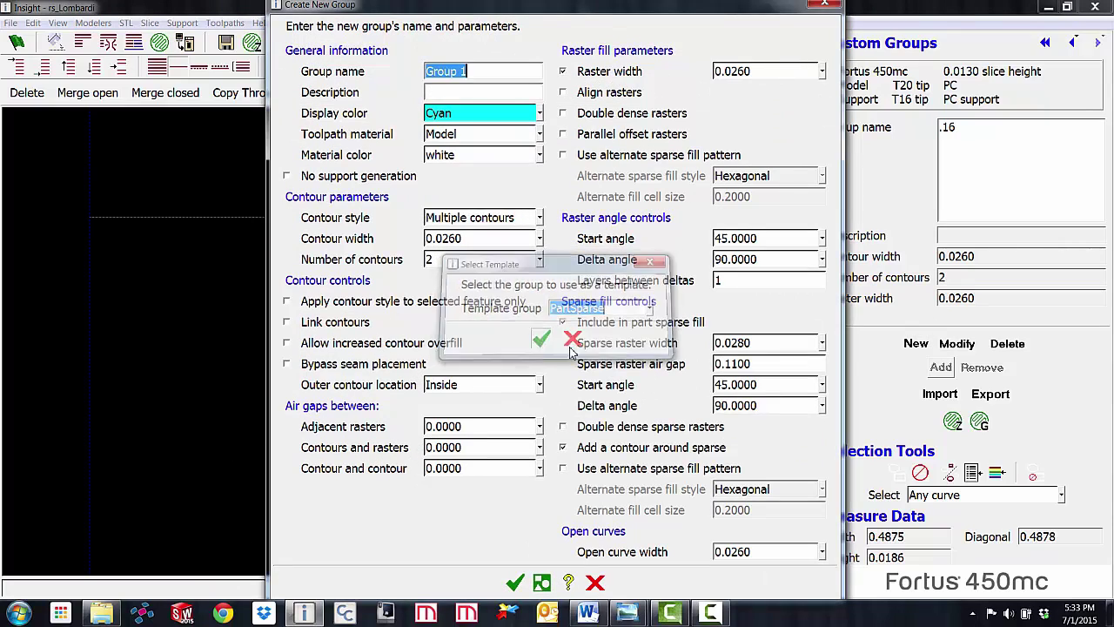
Set the second group's sparse raster air gap to 0.2100, name it .21, and create it.
click(732, 364)
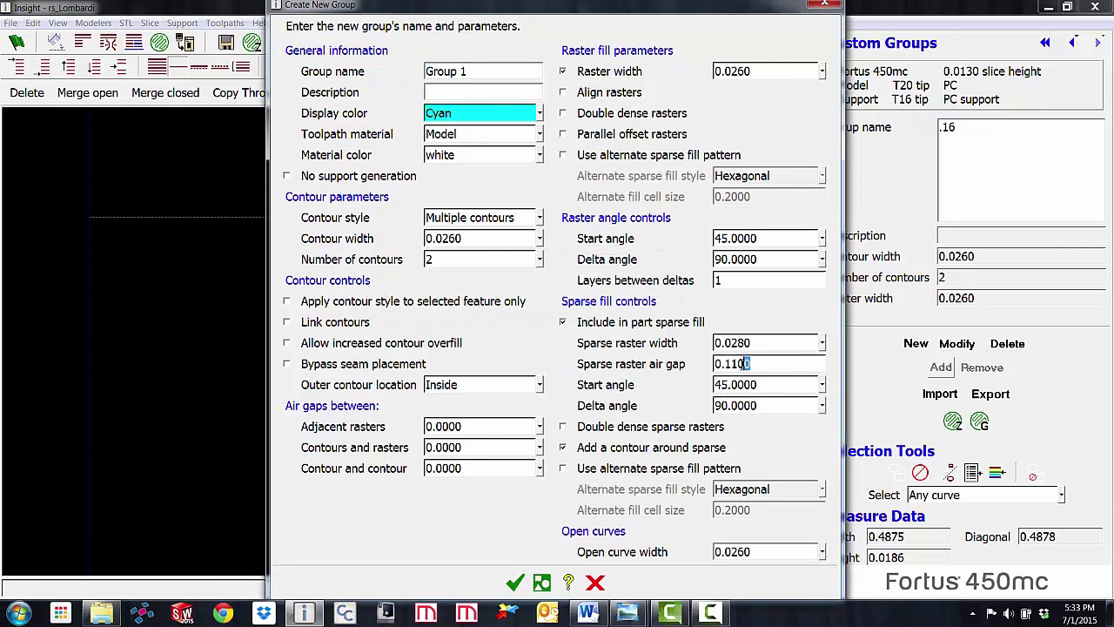
key(BackSpace)
text(2)
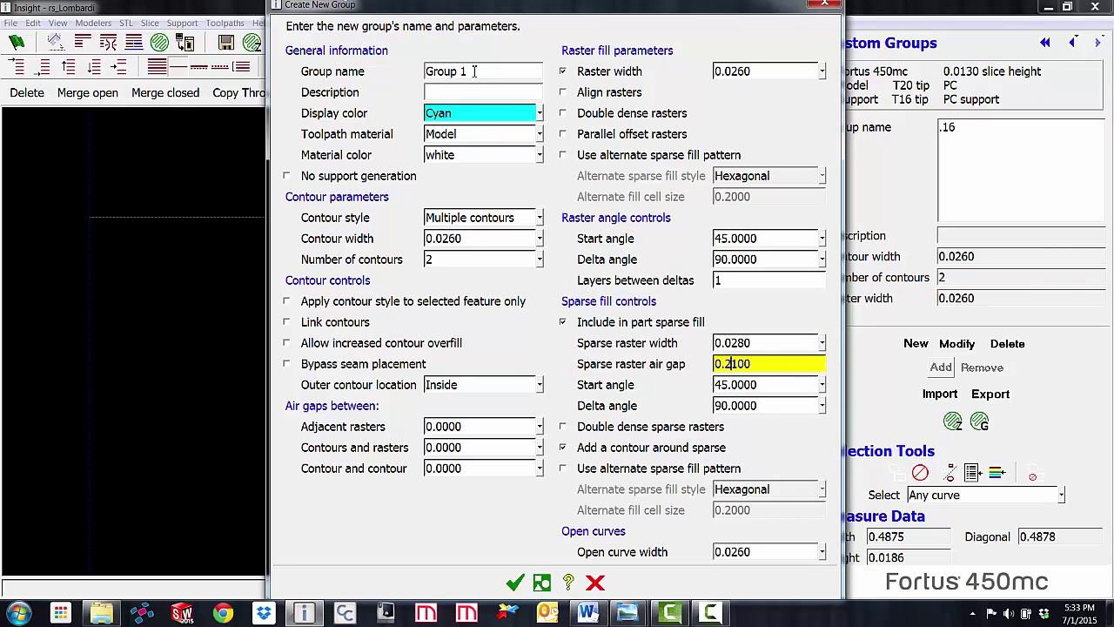
drag(467, 71, 418, 80)
key(BackSpace)
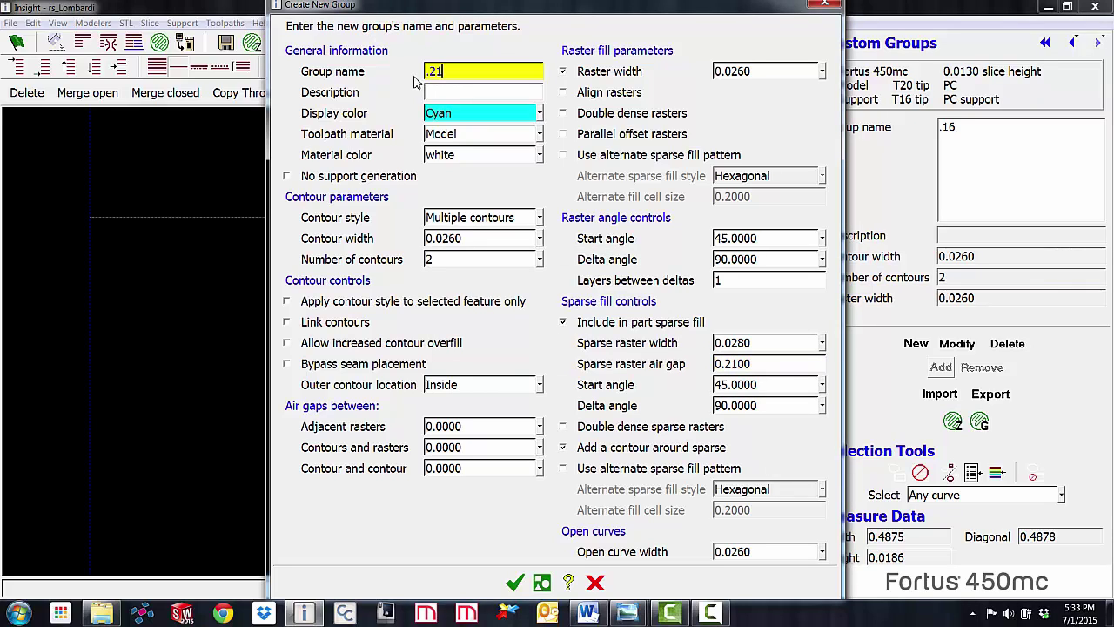
click(514, 581)
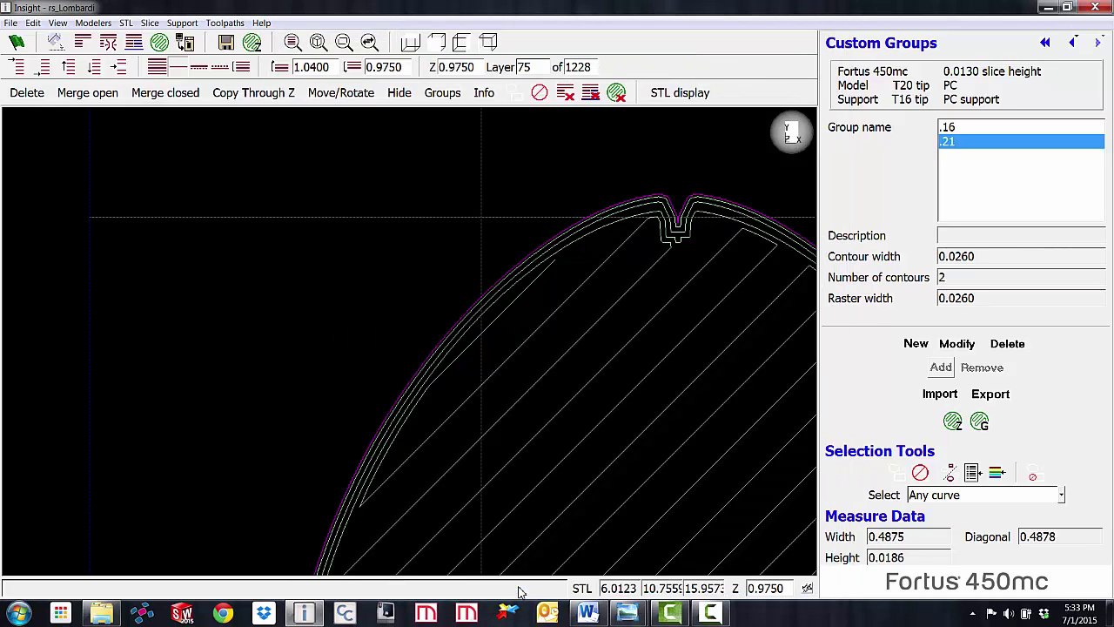
Set the bottom of the layer range to 1.0530 at layer 81, where the ungrouped football curves begin.
key(Up)
key(Up)
key(Up)
key(Up)
key(Up)
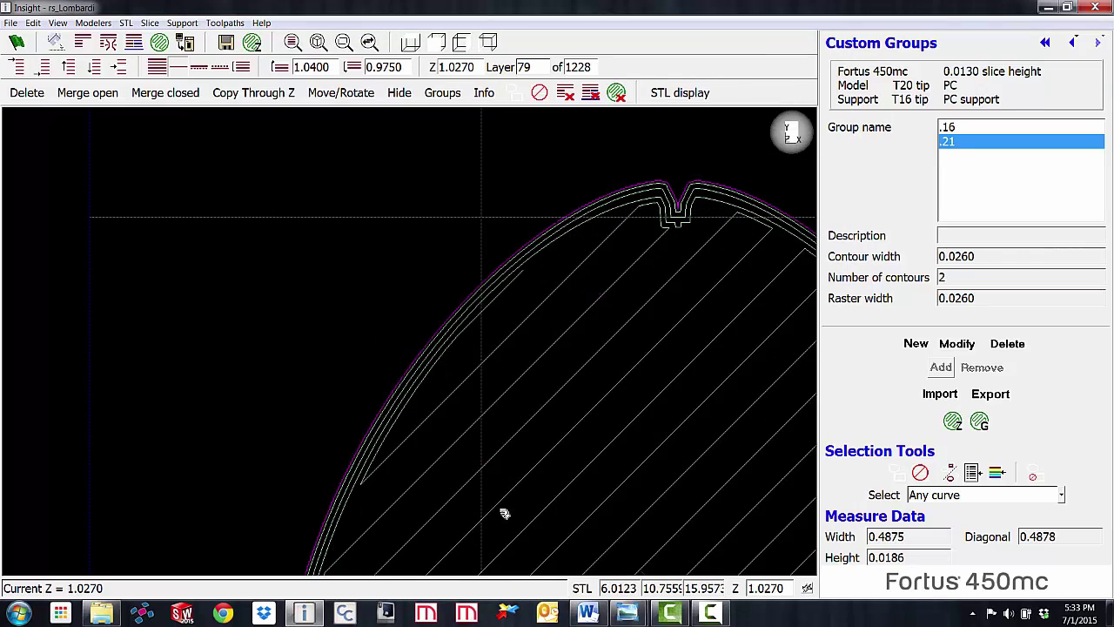
key(Up)
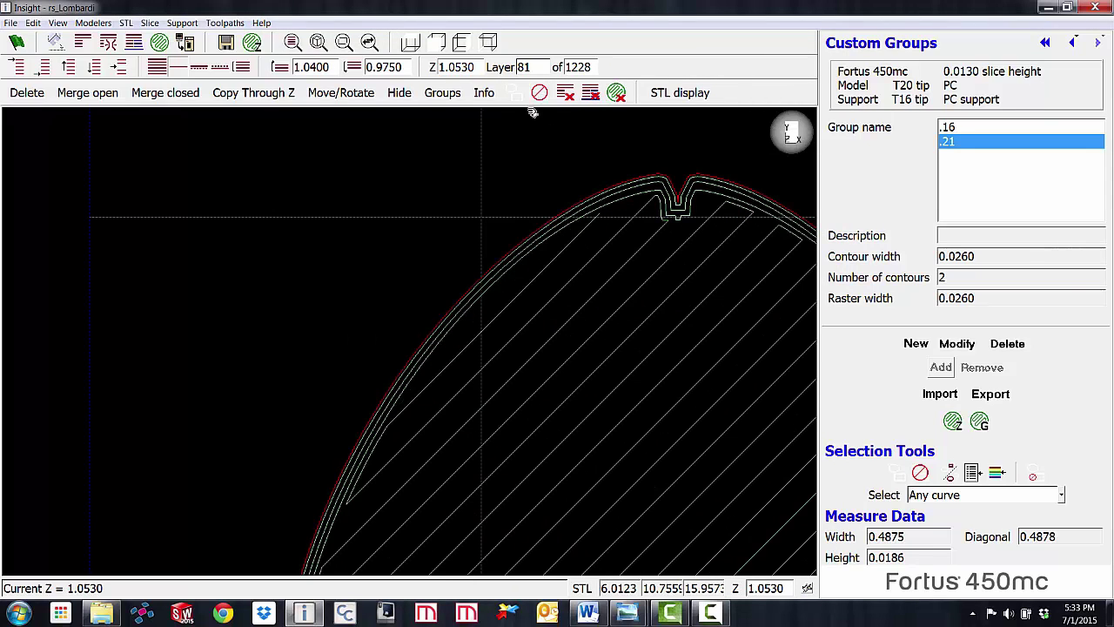
click(352, 68)
Set the top of the layer range to 1.1180 at layer 86.
key(Up)
key(Up)
key(Up)
key(Up)
key(Up)
key(Up)
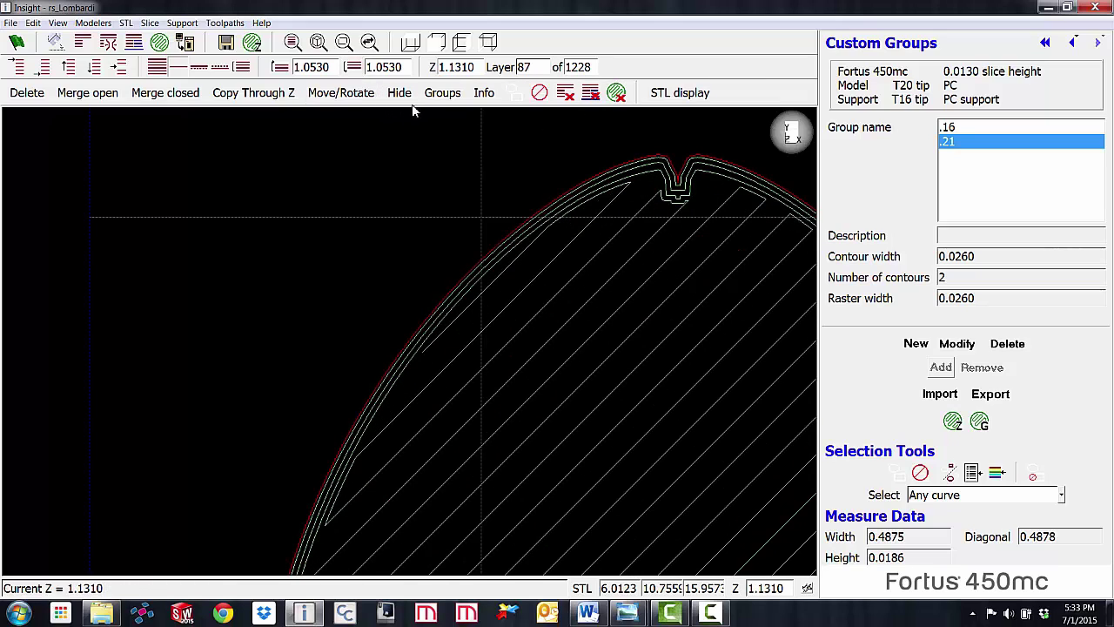
key(Down)
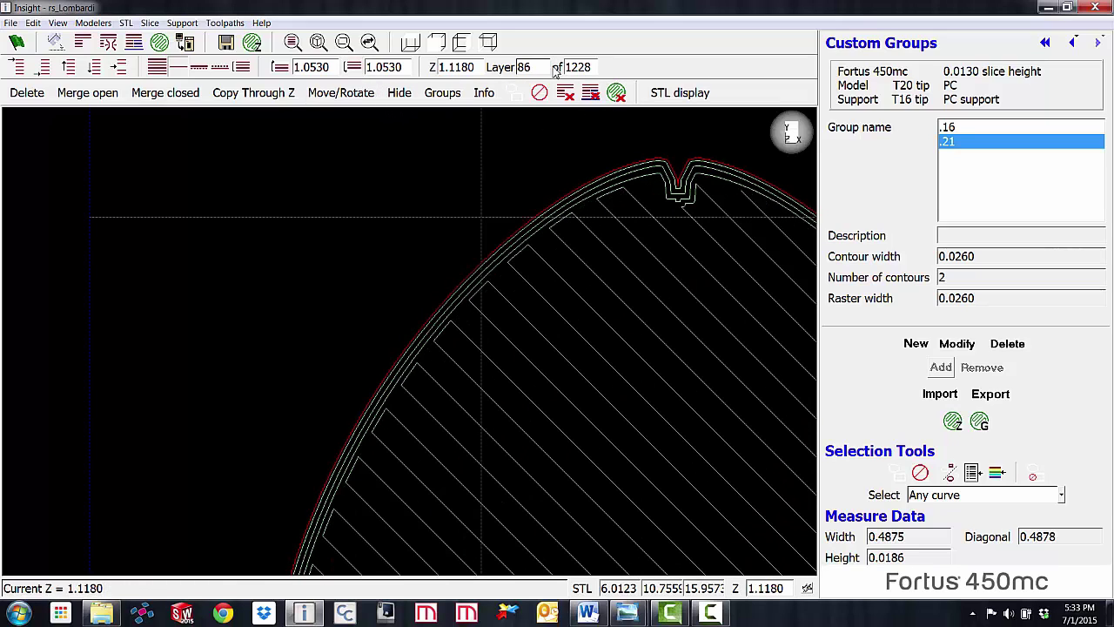
click(280, 71)
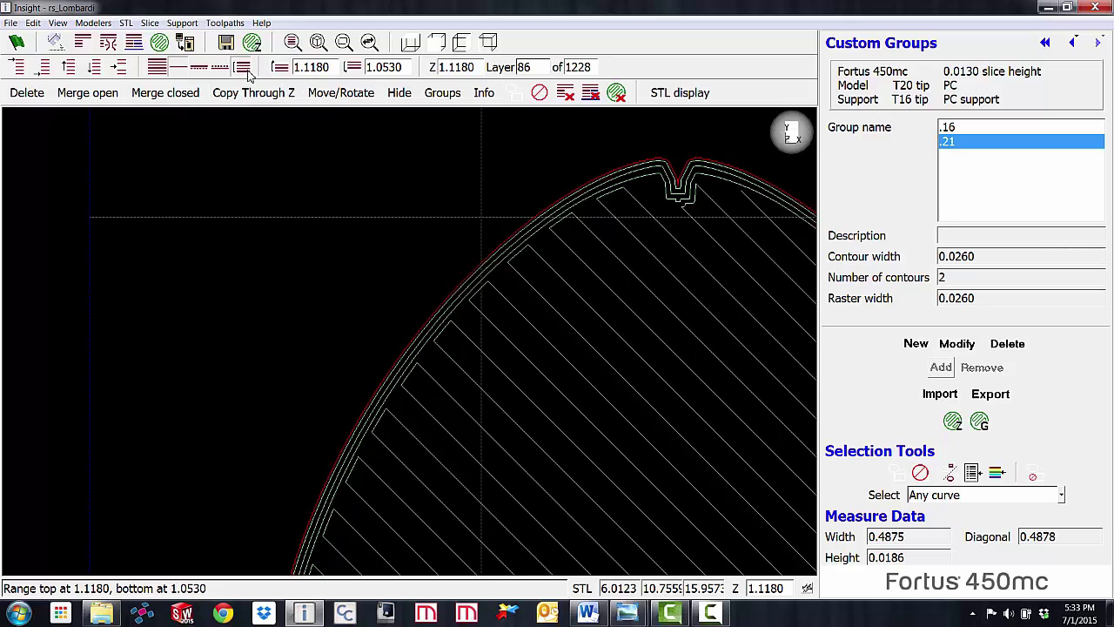
Add the football boundary curves from 1.0530 to 1.1180 to the .21 group and regenerate the toolpaths.
click(178, 67)
drag(453, 216, 573, 312)
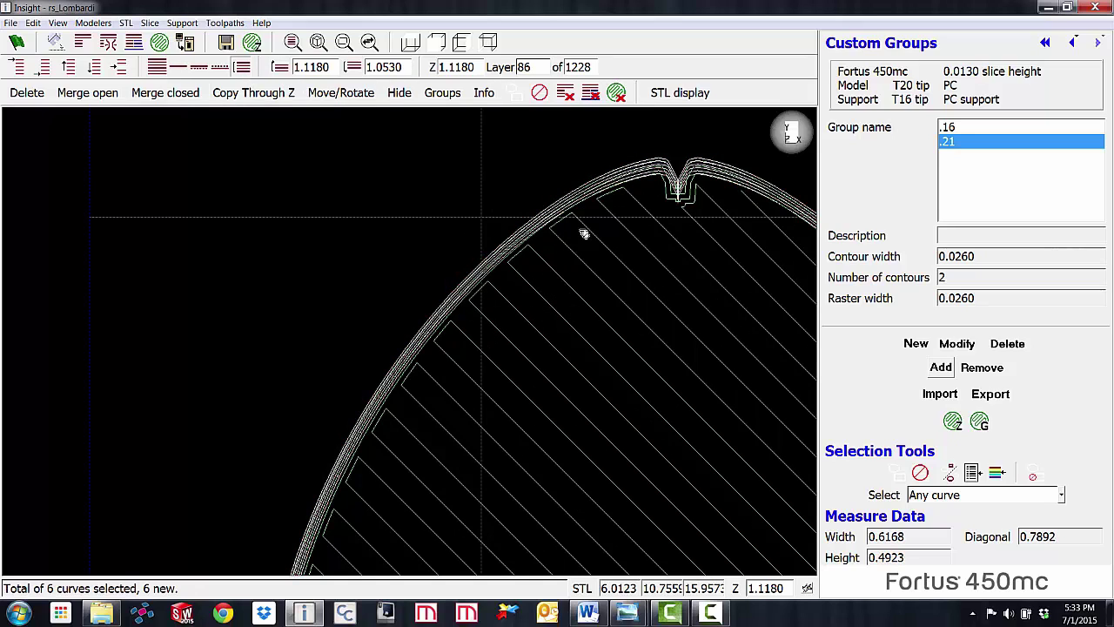
click(941, 368)
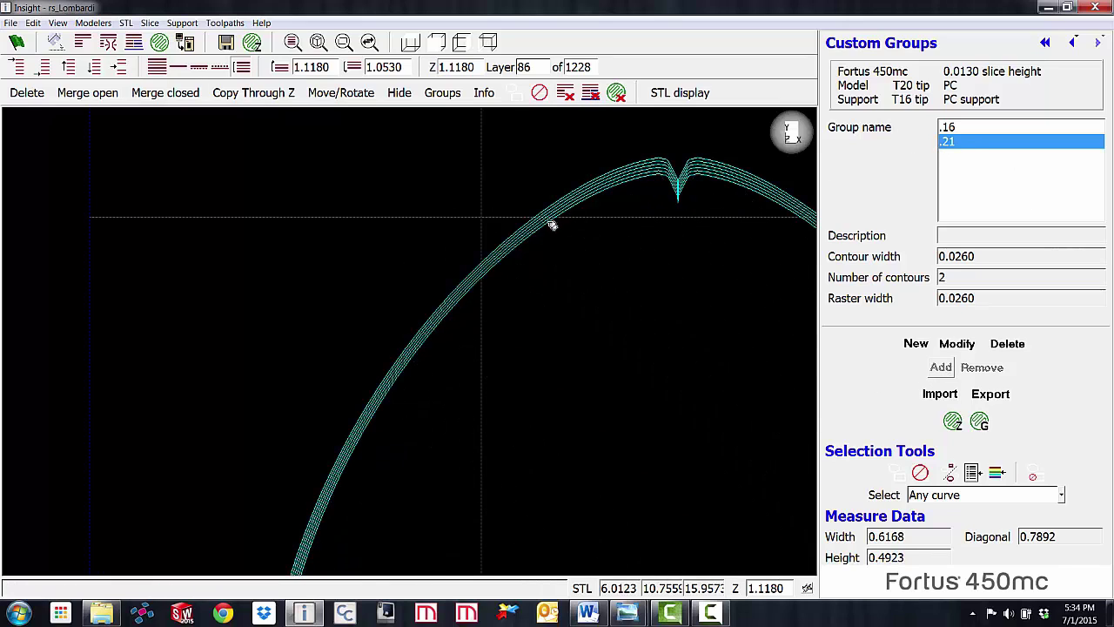
click(980, 421)
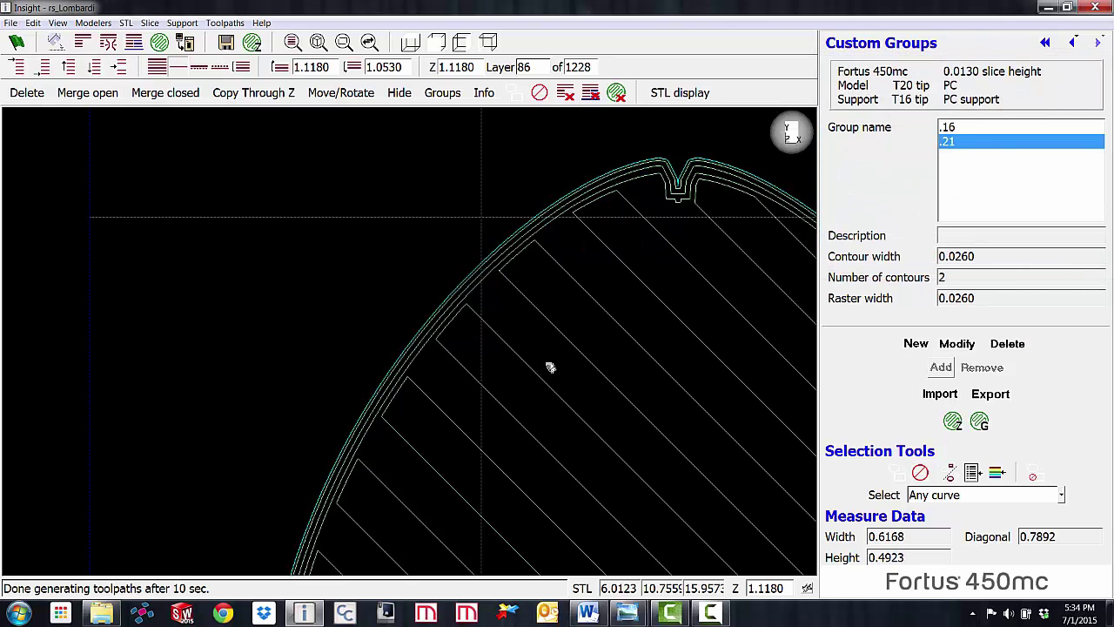
Examine the regenerated rasters from layer 86 down to 79 and back up to 82, comparing the .16 and .21 spacing.
key(Down)
key(Down)
key(Down)
key(Down)
key(Down)
key(Down)
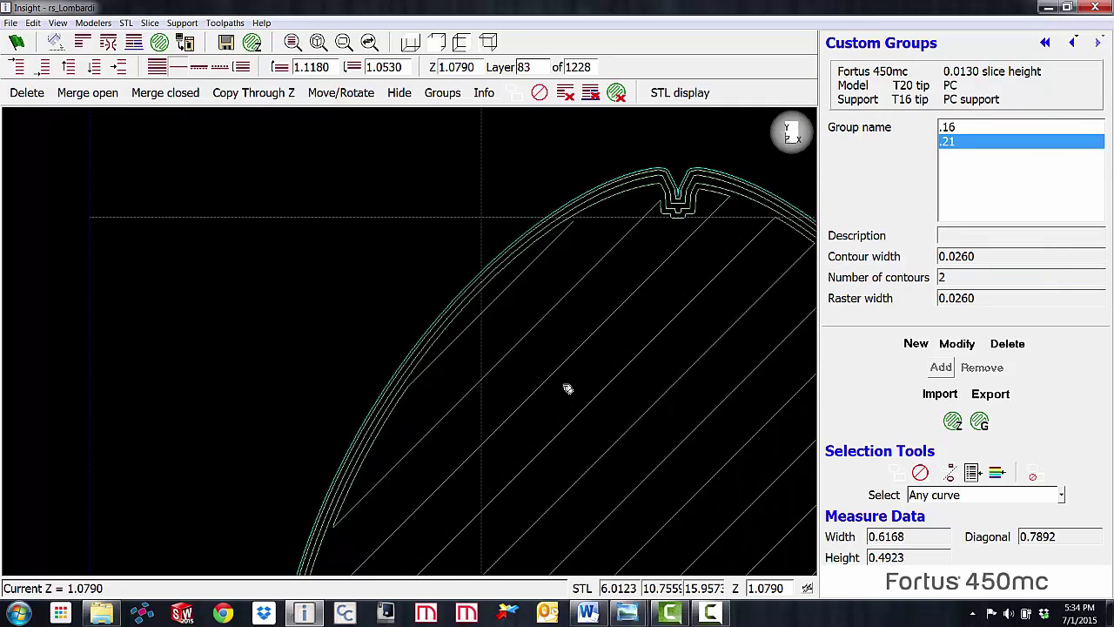
key(Down)
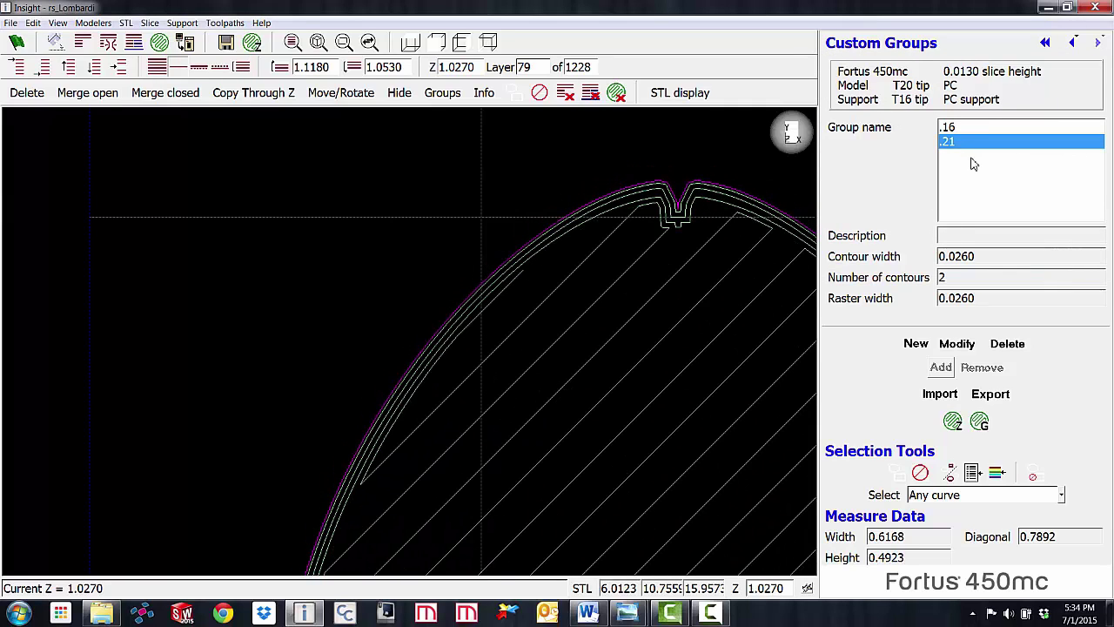
key(Up)
key(Up)
key(Up)
key(Up)
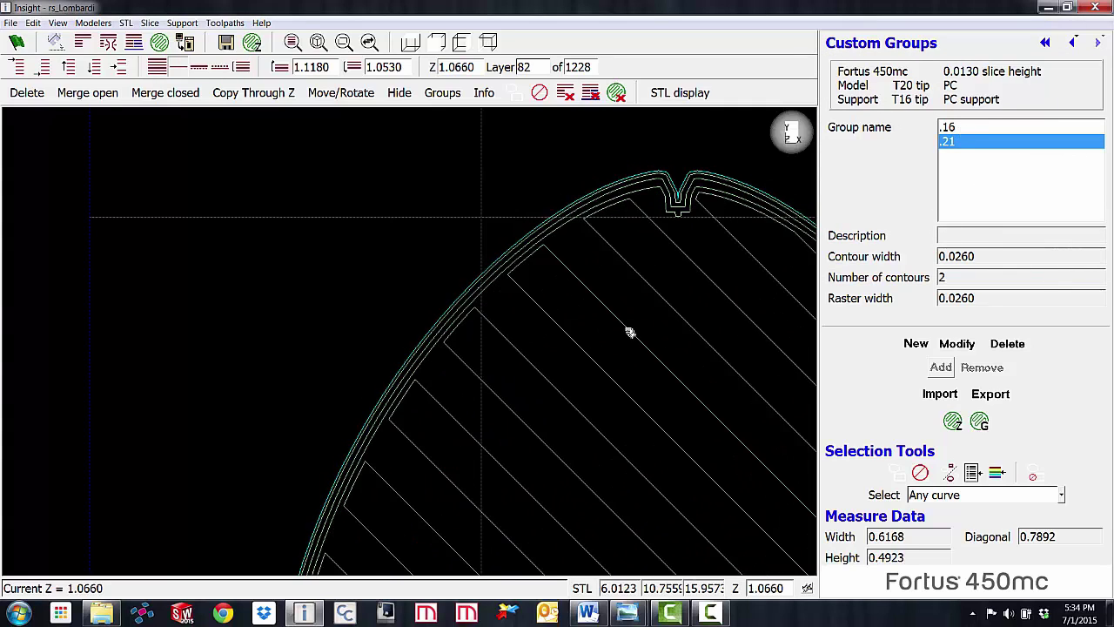
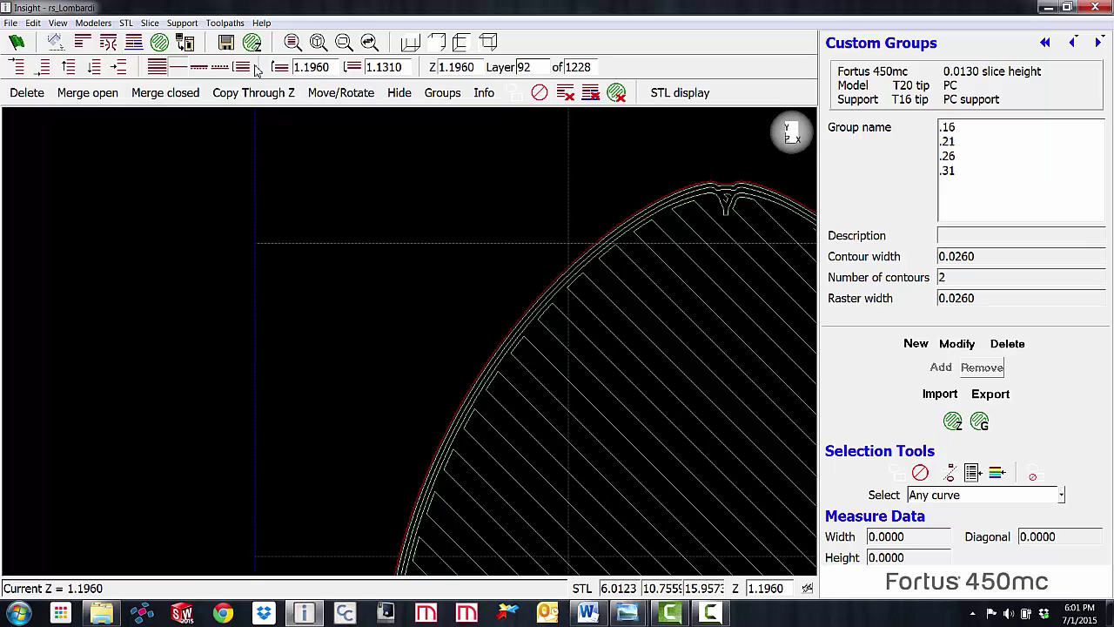
Add the football boundary curves in the range from 1.1310 to 1.1960 to the .26 group.
click(244, 68)
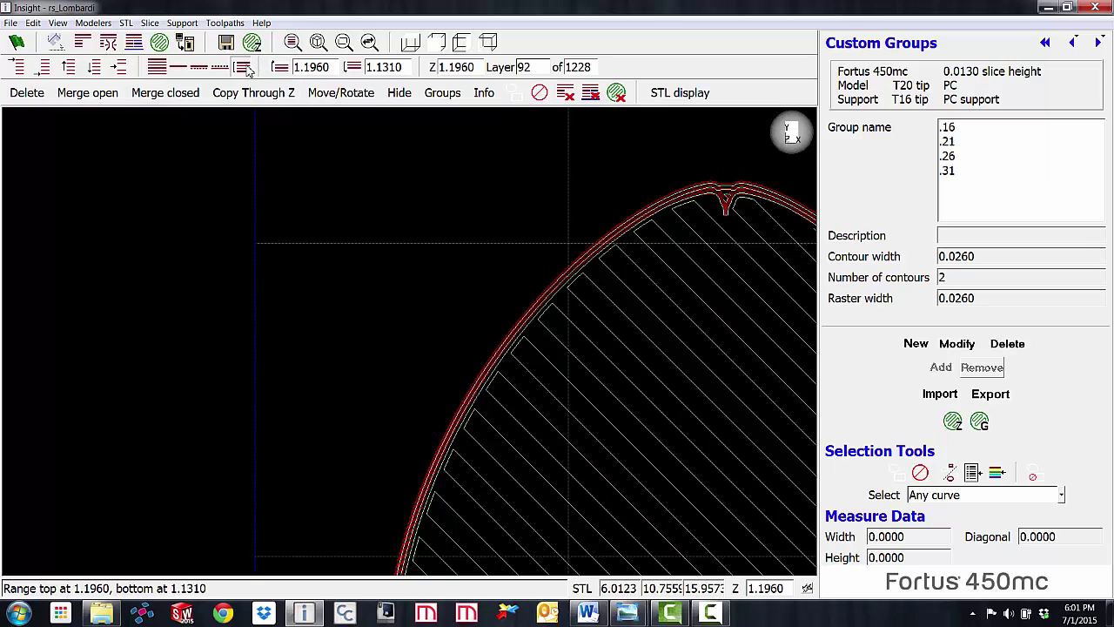
click(949, 156)
drag(549, 268, 634, 326)
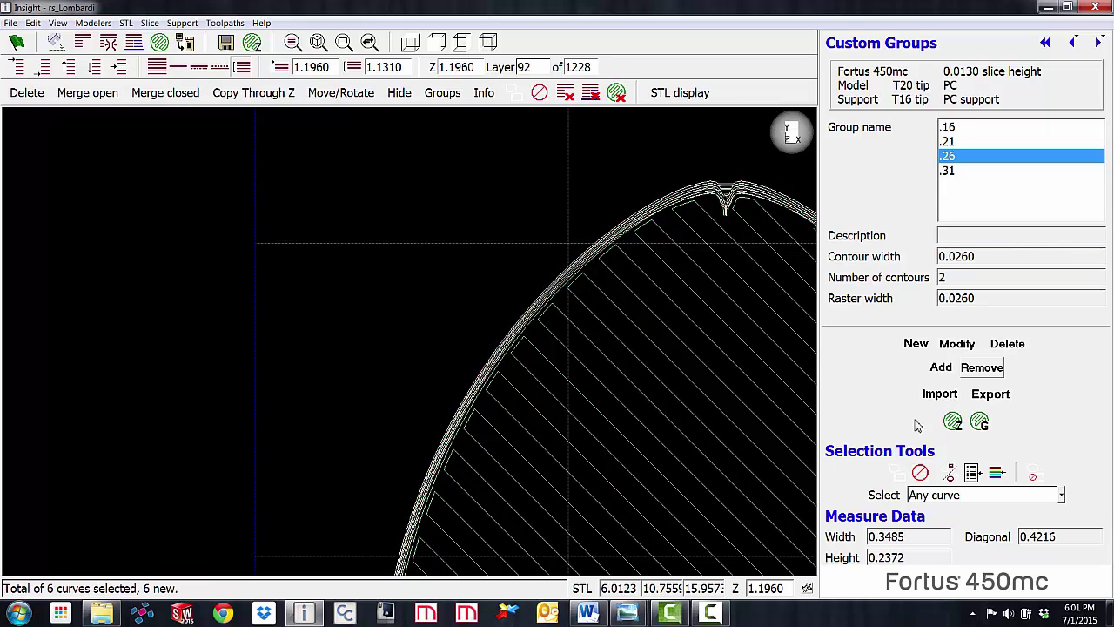
drag(505, 237, 670, 356)
click(939, 368)
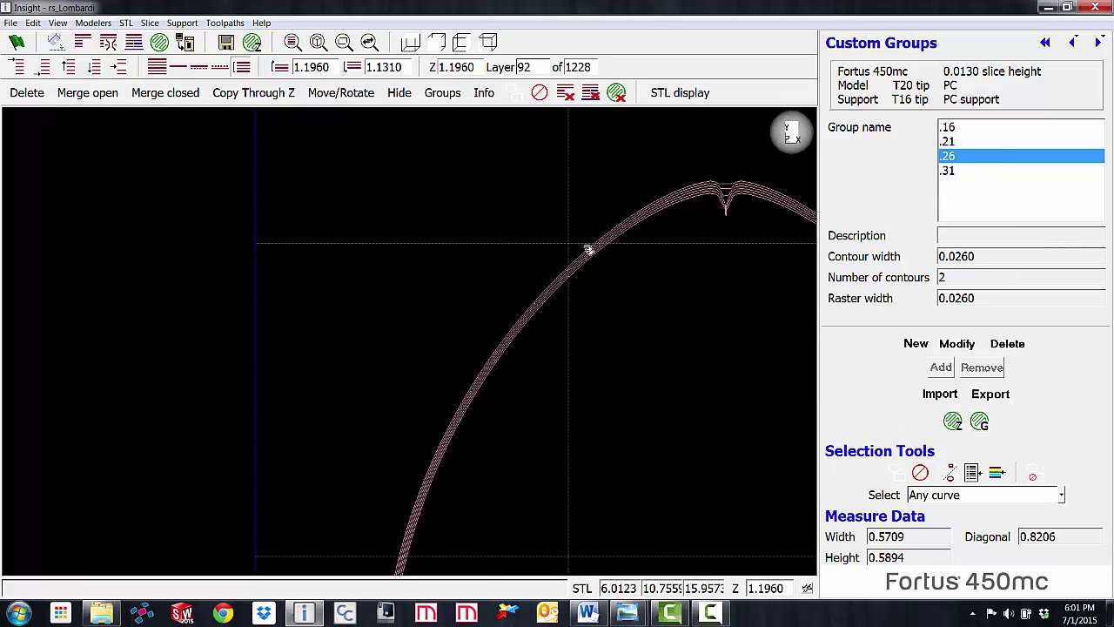
Examine the football's outline and sparse raster fill upward from layer 93 to layer 415.
key(Up)
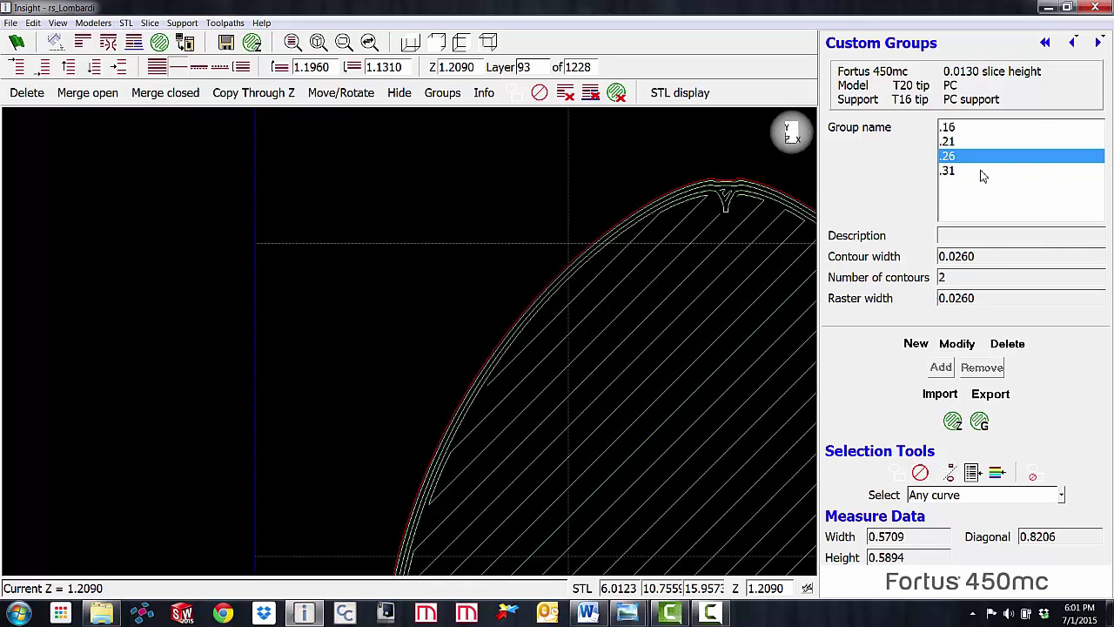
click(567, 218)
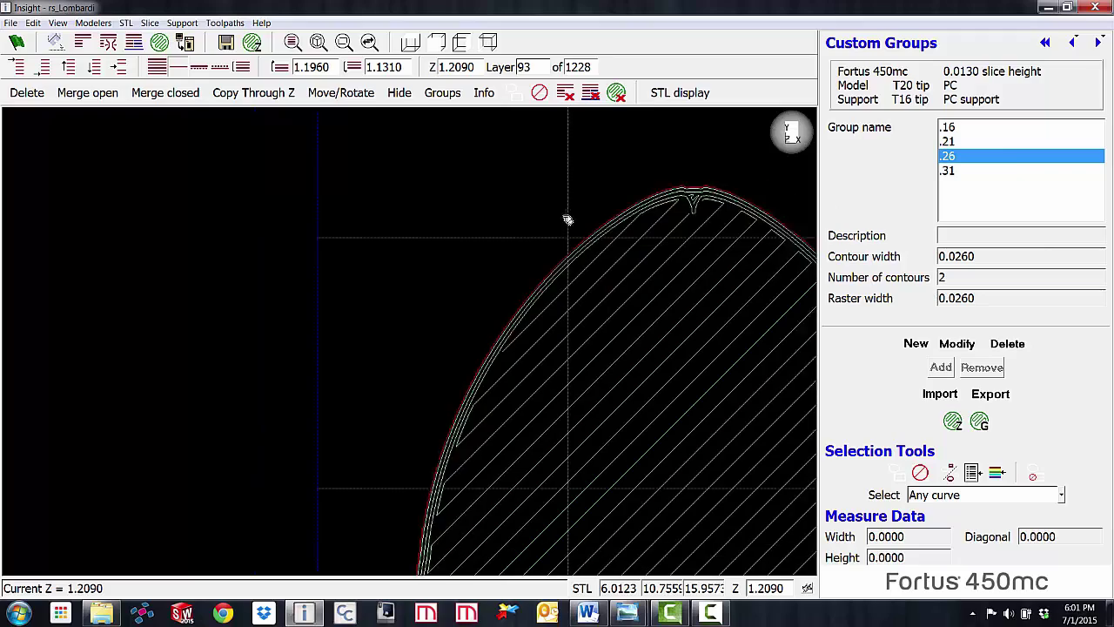
scroll(567, 218, down, 1)
key(Up)
key(Up)
key(Up)
key(Up)
key(Up)
key(Up)
key(Up)
key(Up)
key(Up)
key(Up)
key(Up)
key(Up)
key(Up)
key(Up)
key(Up)
key(Up)
key(Up)
key(Up)
key(Up)
key(Up)
key(Up)
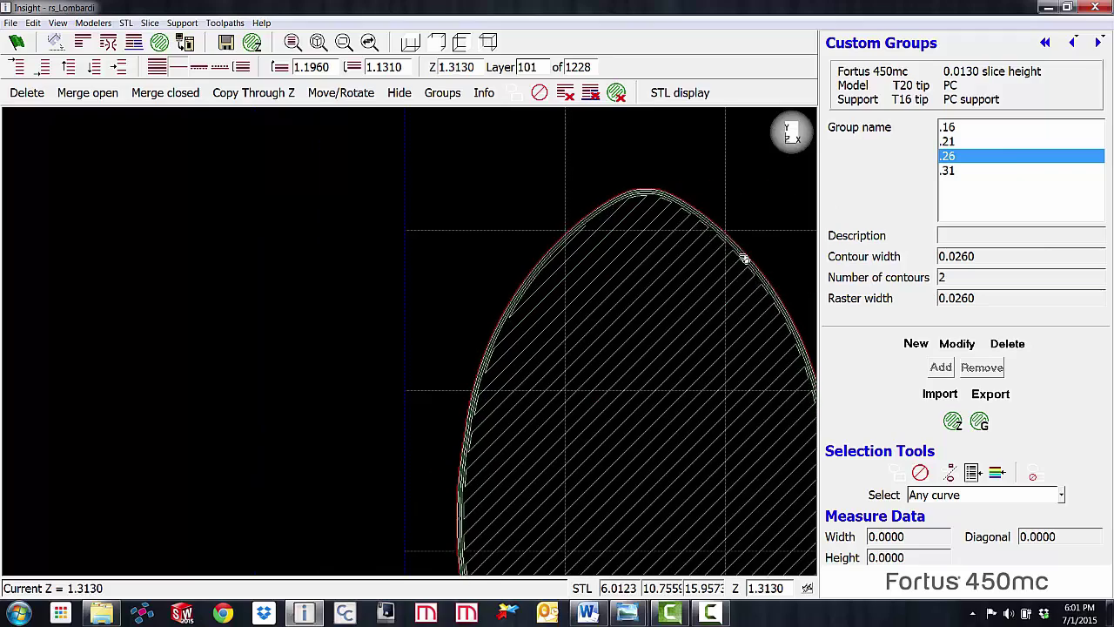
key(Up)
key(Up)
key(Up)
key(Up)
key(Up)
key(Up)
key(Up)
key(Up)
key(Up)
key(Up)
key(Up)
key(Up)
key(Up)
key(Up)
key(Up)
key(Up)
key(Up)
key(Up)
key(Up)
key(Up)
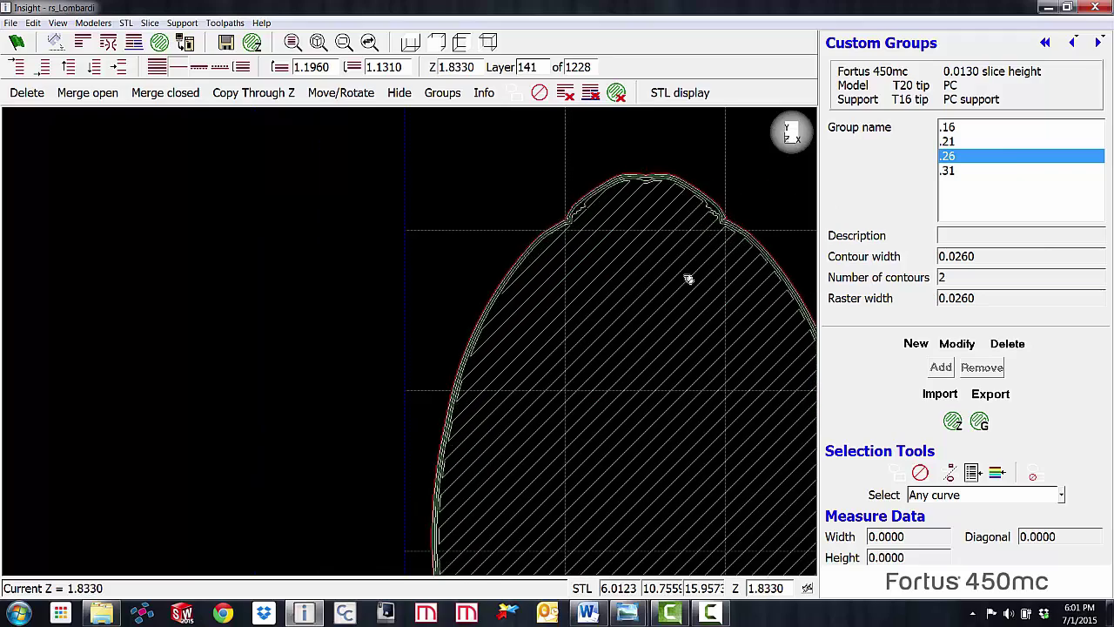
key(Up)
key(Up)
key(Up)
key(Up)
key(Up)
key(Up)
key(Up)
key(Up)
key(Up)
key(Up)
key(Up)
key(Up)
key(Up)
key(Up)
key(Up)
key(Up)
key(Up)
key(Up)
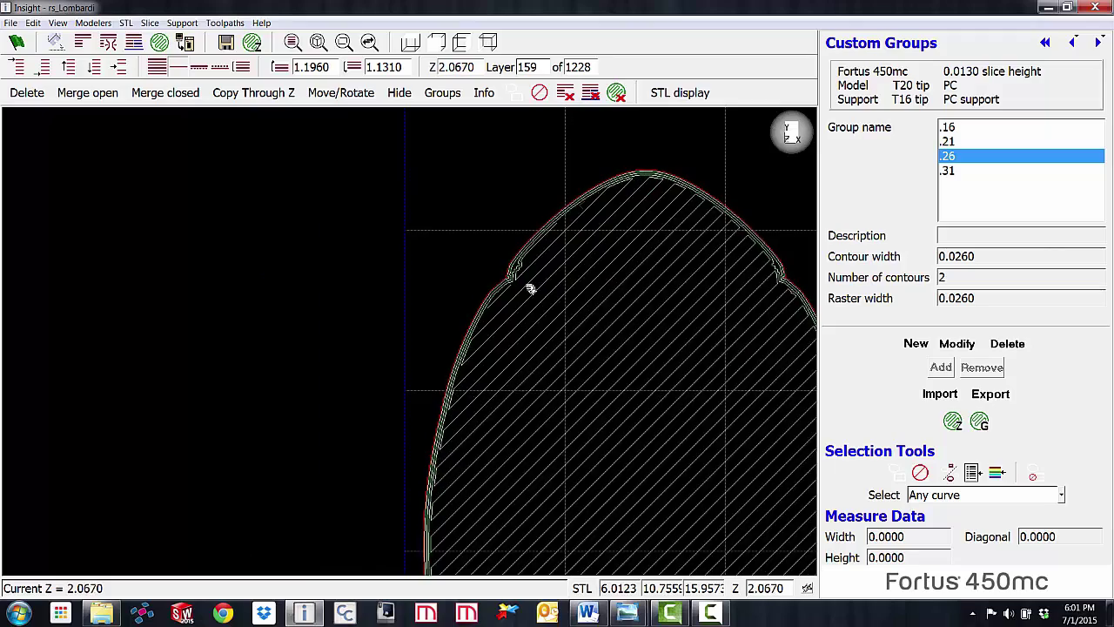
key(Up)
key(Up)
key(Up)
key(Up)
key(Up)
key(Up)
key(Up)
key(Up)
key(Up)
key(Up)
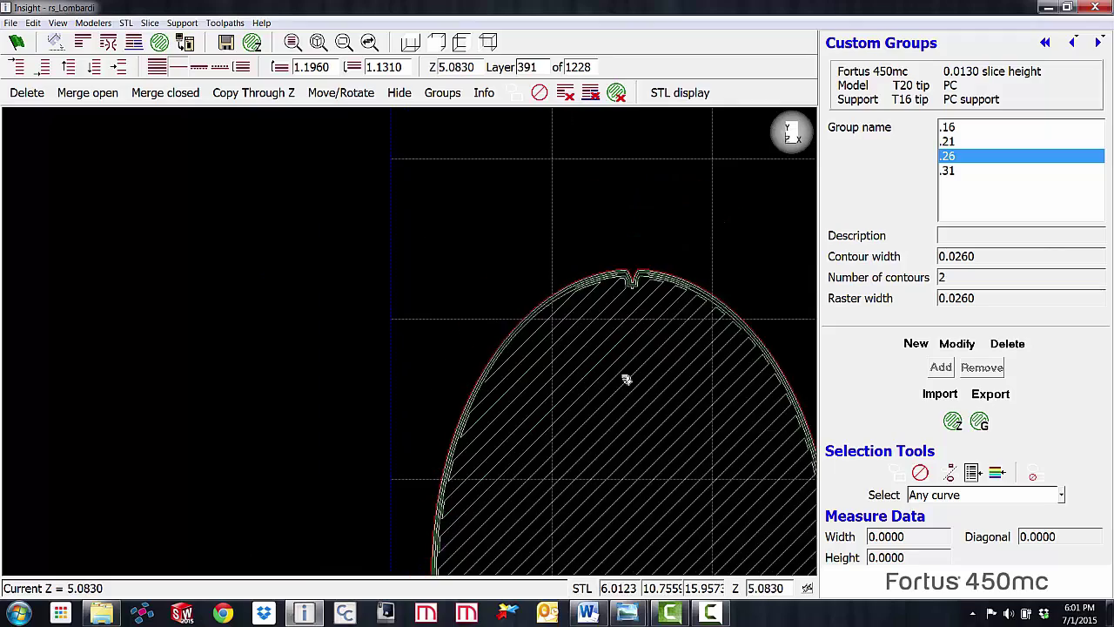
key(Up)
key(Up)
key(Up)
key(Up)
key(Up)
key(Up)
key(Up)
key(Up)
key(Up)
key(Up)
key(Up)
key(Up)
key(Up)
key(Up)
key(Up)
key(Up)
key(Up)
key(Up)
key(Up)
key(Up)
key(Up)
key(Up)
key(Up)
scroll(612, 318, up, 5)
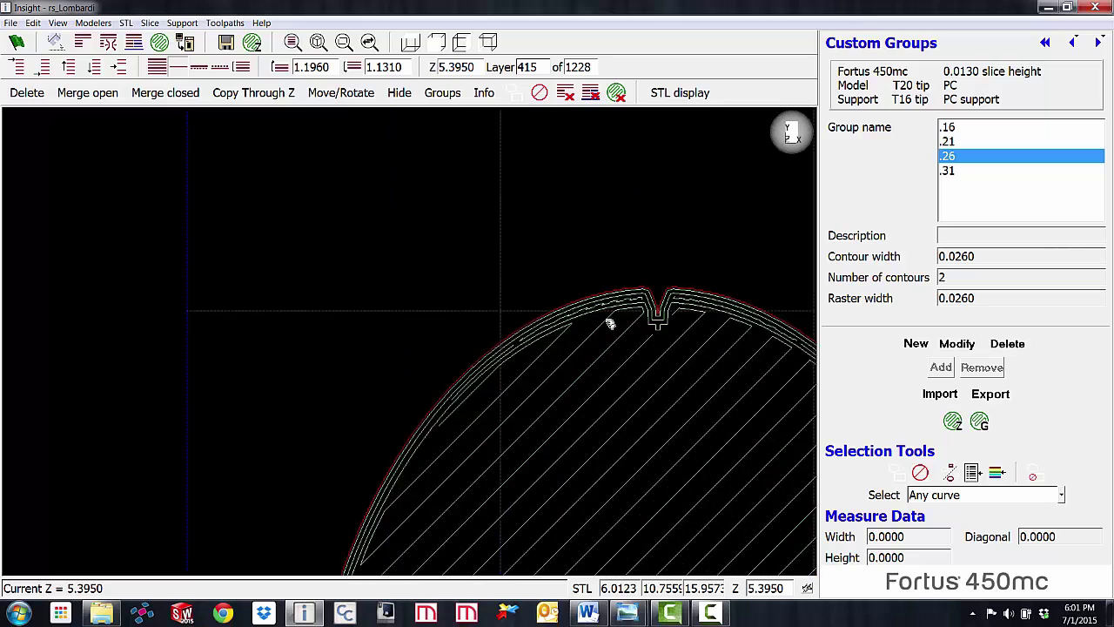
Make .16 the active group and set the top of the layer range to 5.1350 at layer 395.
key(Down)
key(Down)
key(Down)
key(Down)
key(Down)
key(Down)
key(Down)
key(Down)
key(Down)
key(Down)
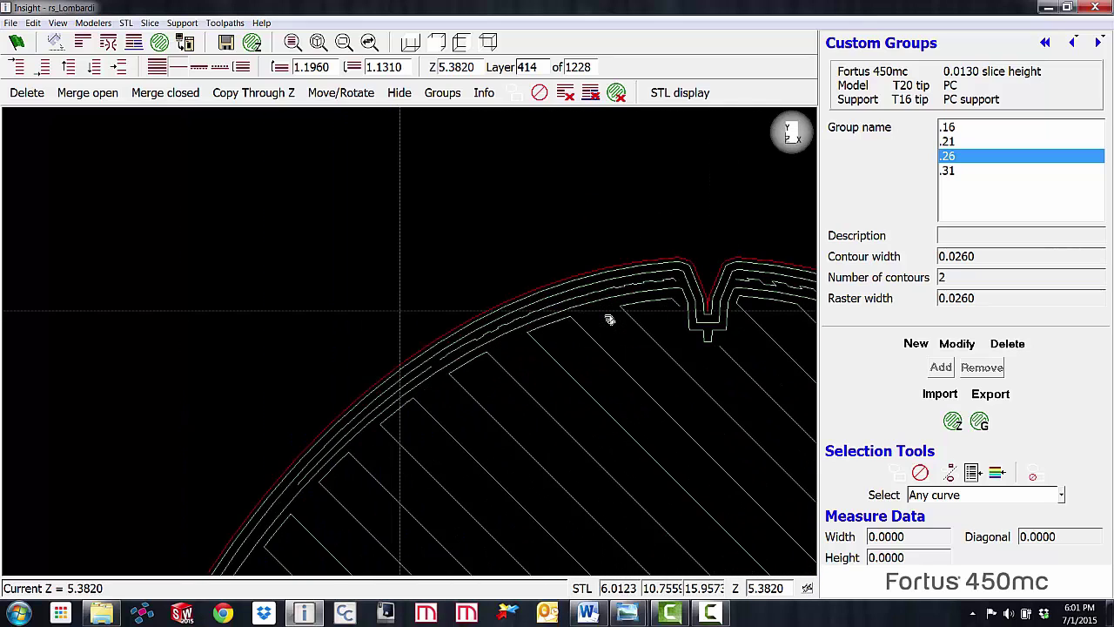
key(Down)
key(Down)
key(Down)
key(Down)
key(Down)
key(Down)
key(Down)
key(Down)
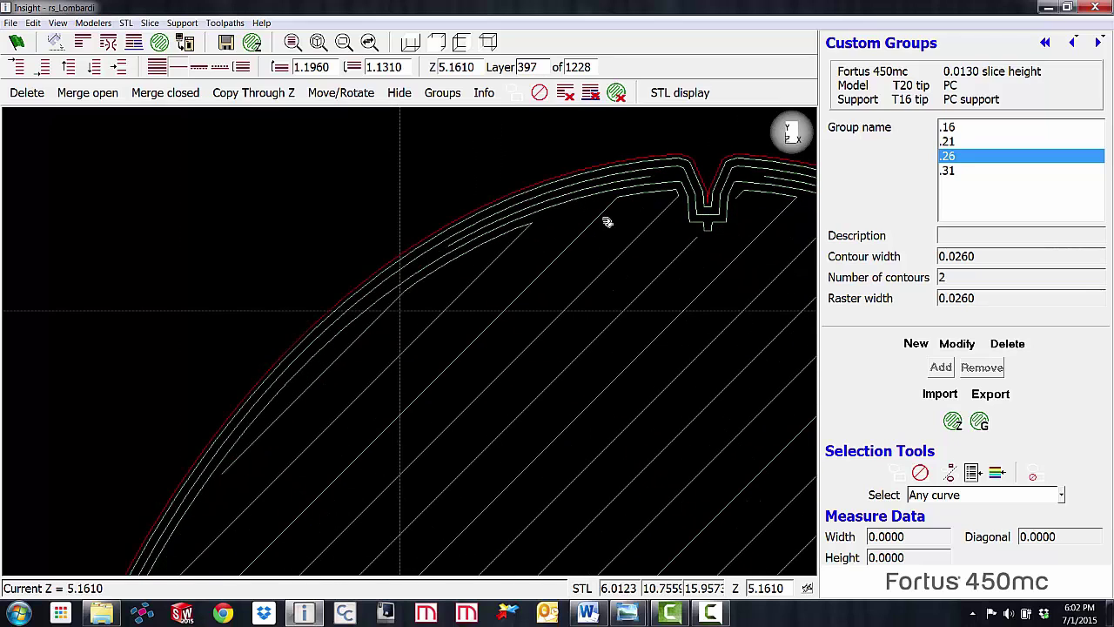
scroll(643, 204, down, 1)
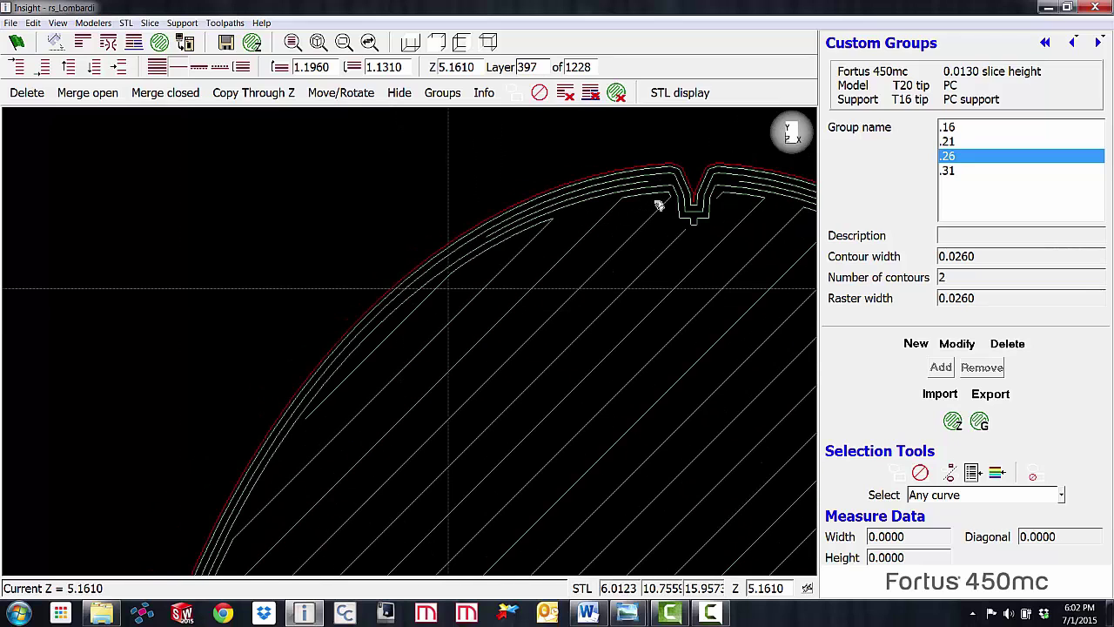
key(Down)
key(Down)
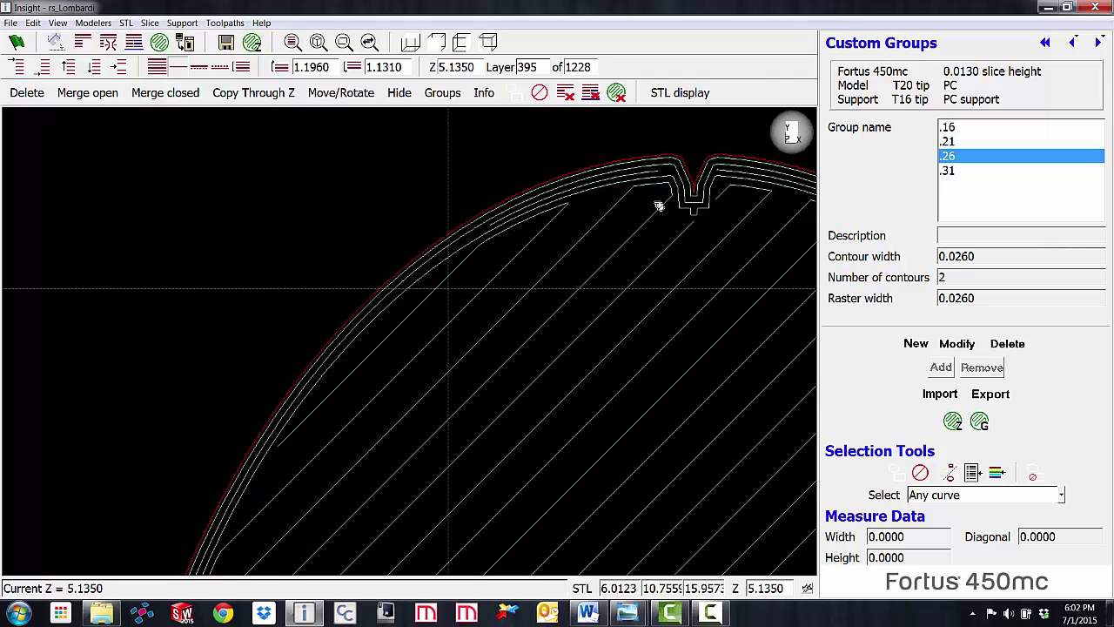
scroll(650, 215, down, 1)
scroll(653, 216, down, 2)
scroll(660, 220, up, 1)
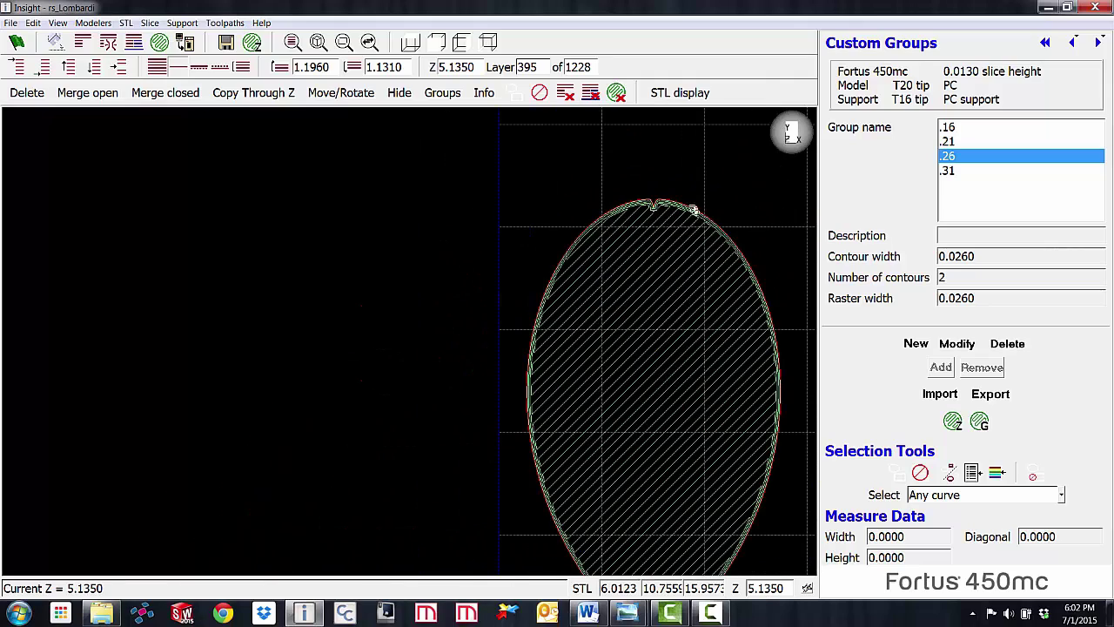
scroll(694, 210, up, 2)
scroll(612, 199, up, 2)
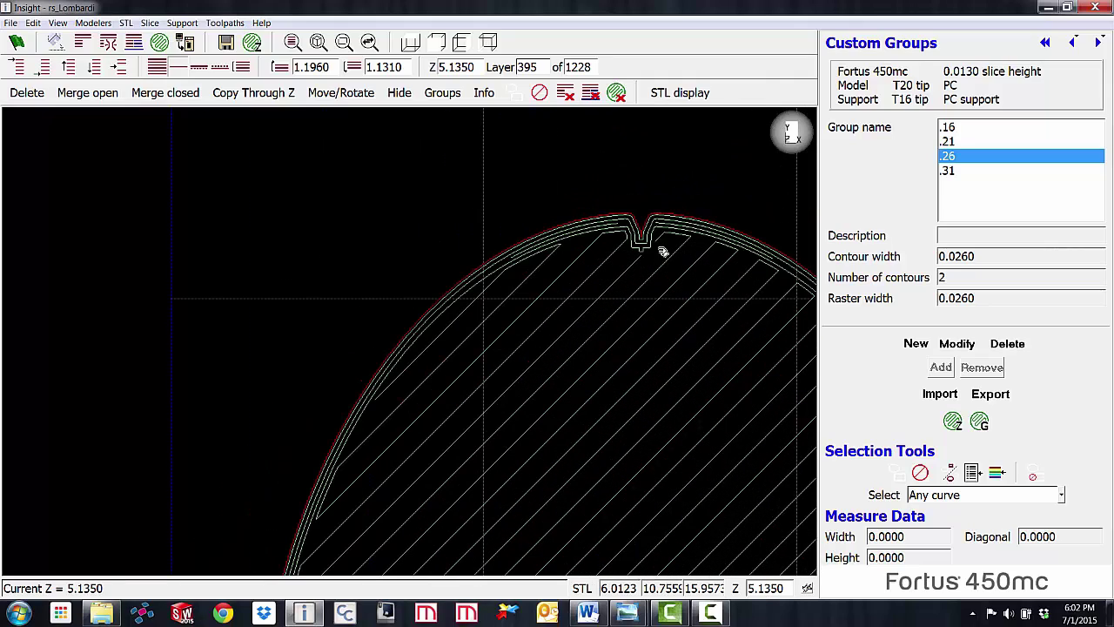
click(950, 130)
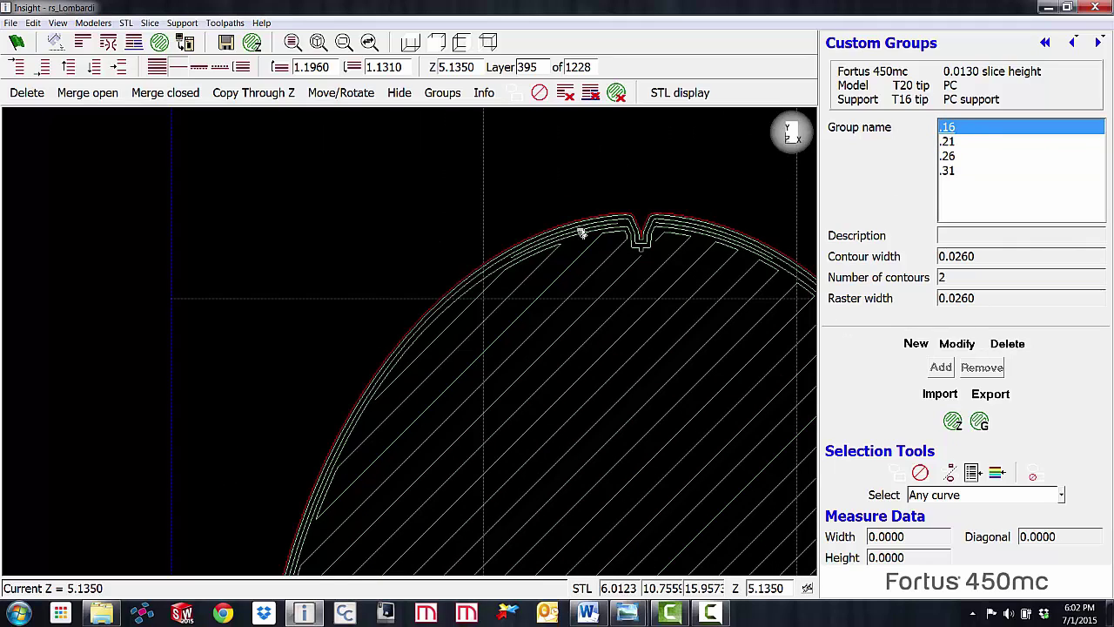
click(280, 68)
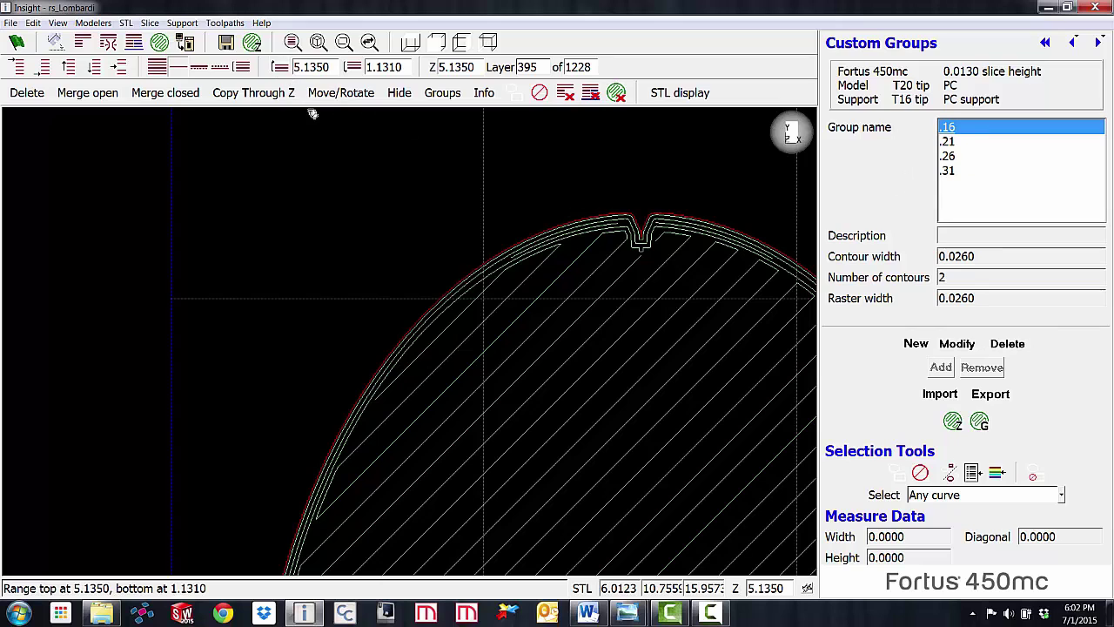
Add the football boundary curves in the range from 5.0700 to 5.1350 to the .16 group.
key(Down)
key(Down)
key(Down)
key(Down)
key(Down)
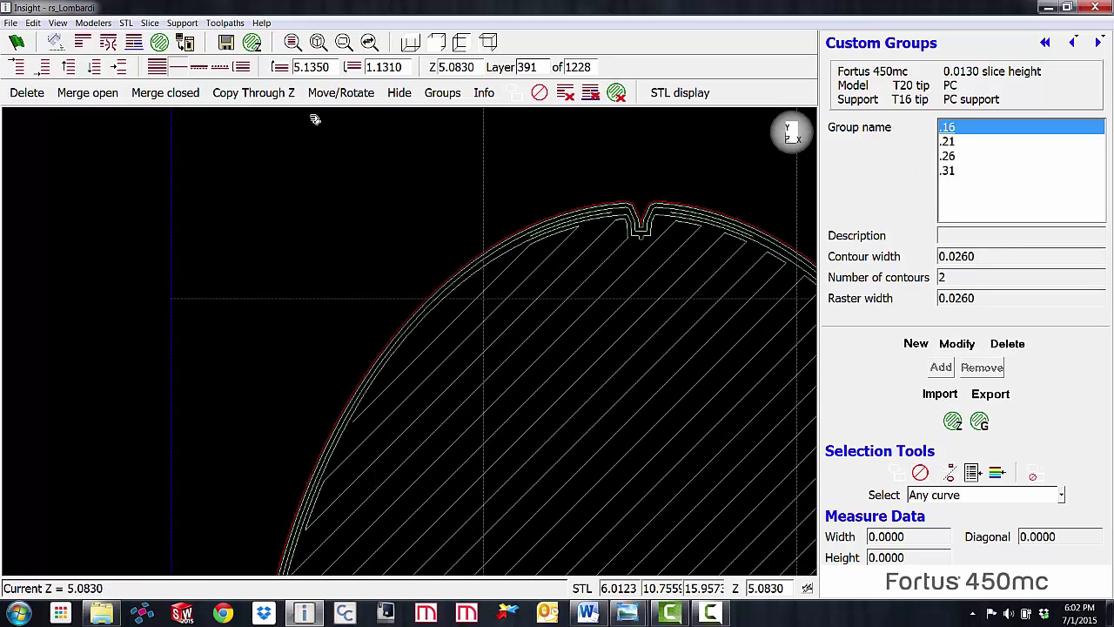
click(353, 67)
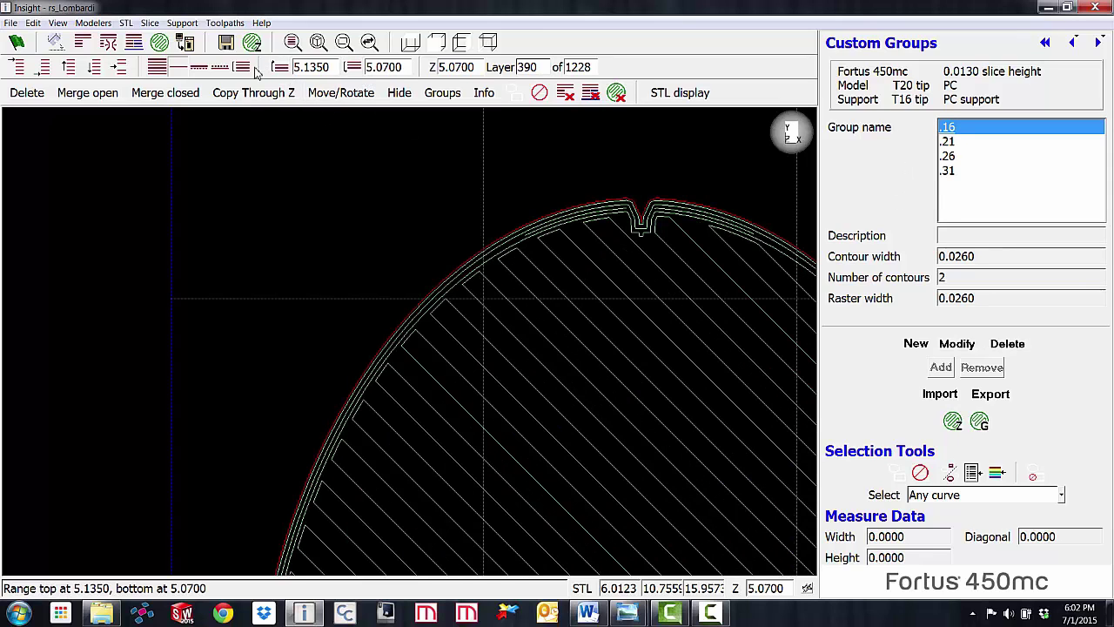
drag(464, 211, 549, 315)
click(941, 367)
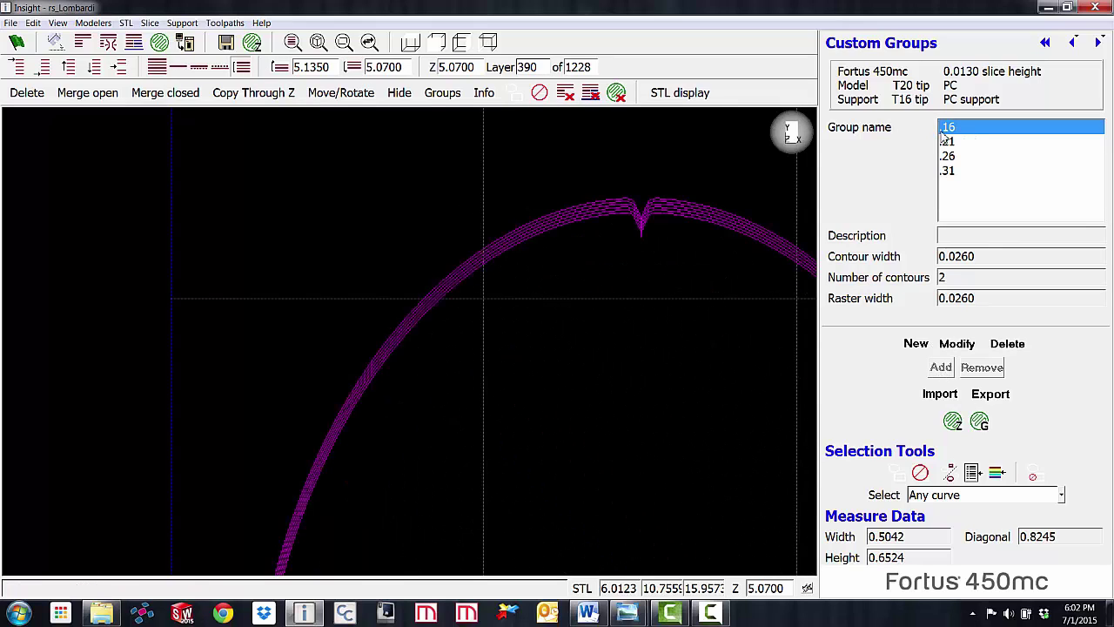
Add the football boundary curves in the range from 5.0050 to 5.0570 to the .21 group.
key(Down)
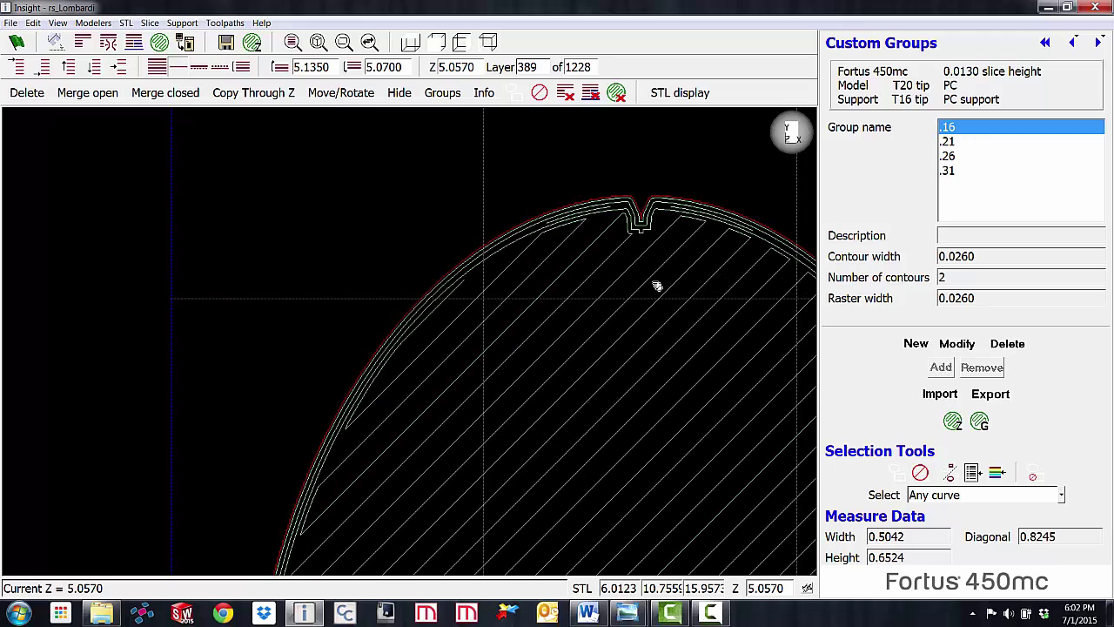
click(280, 70)
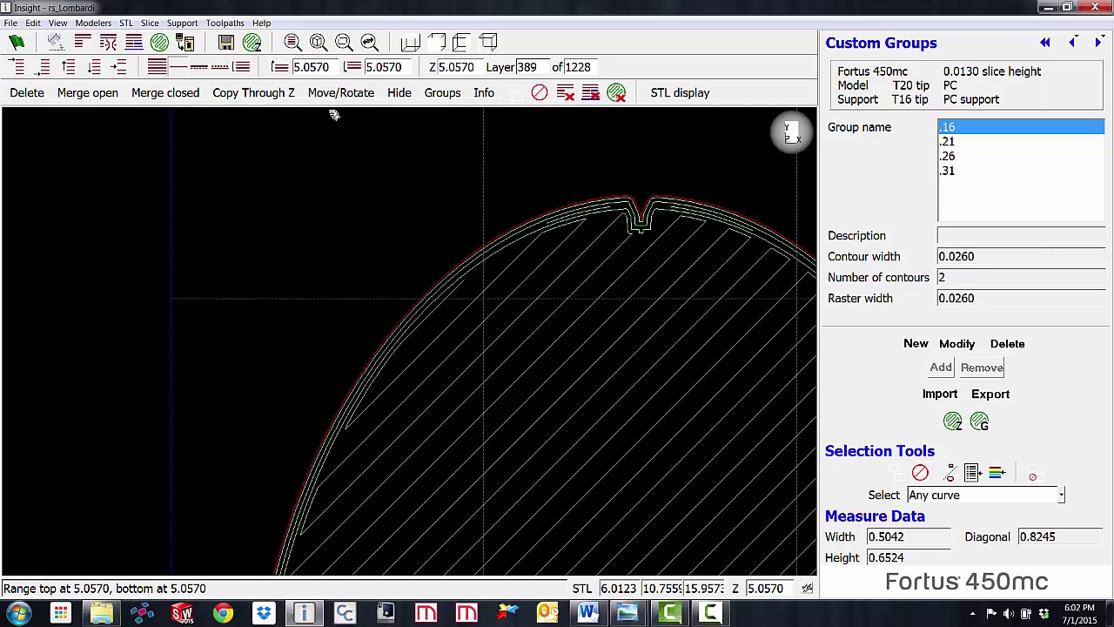
key(Down)
key(Down)
key(Down)
key(Down)
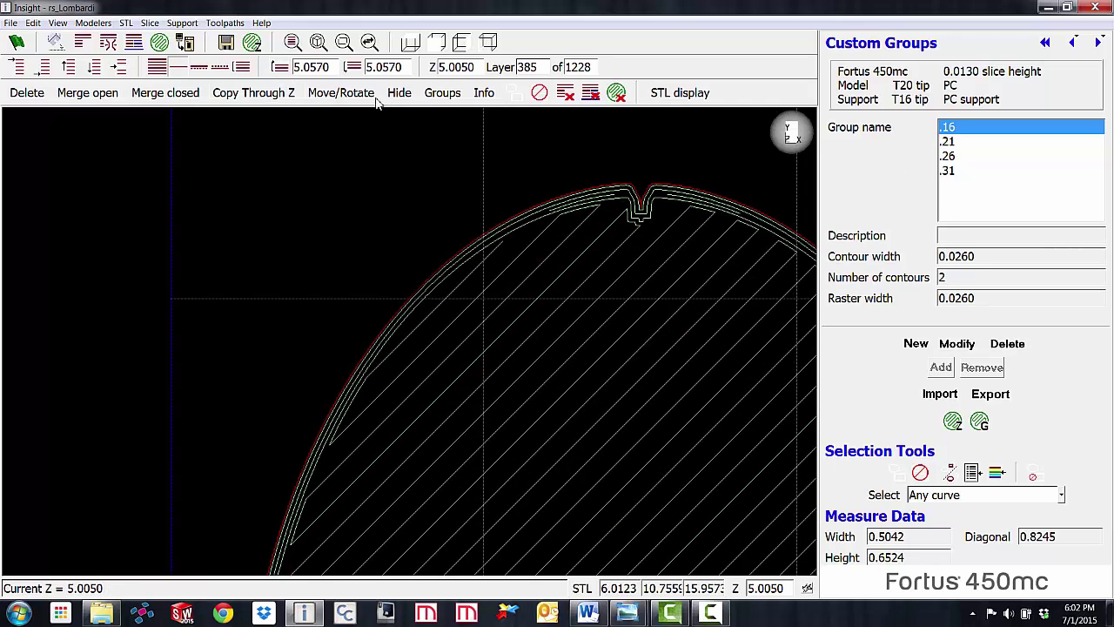
click(354, 69)
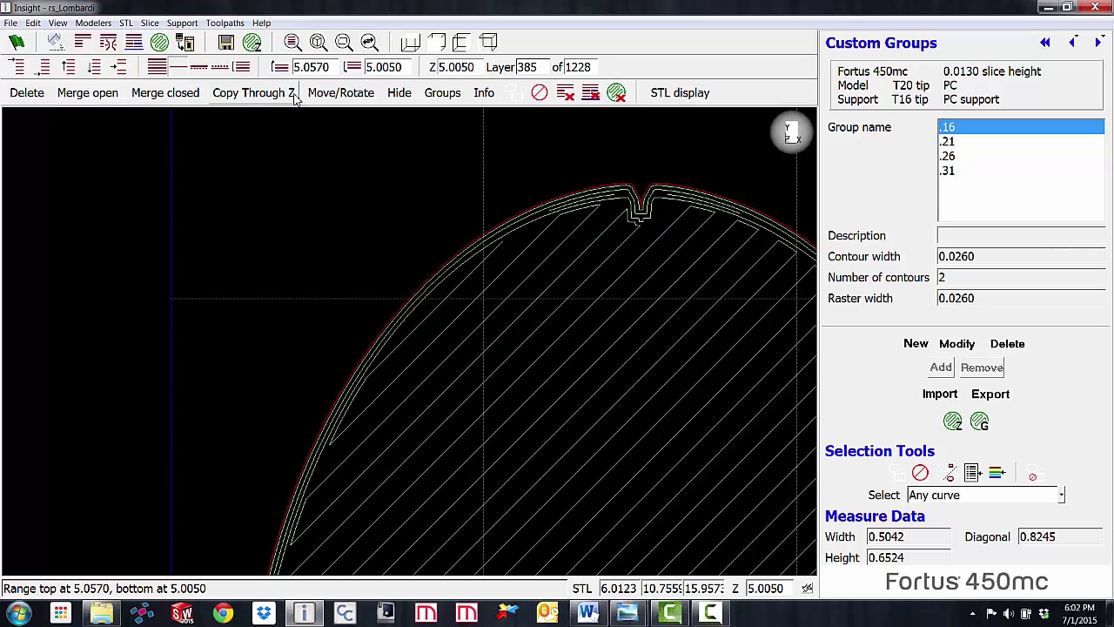
click(249, 73)
click(949, 141)
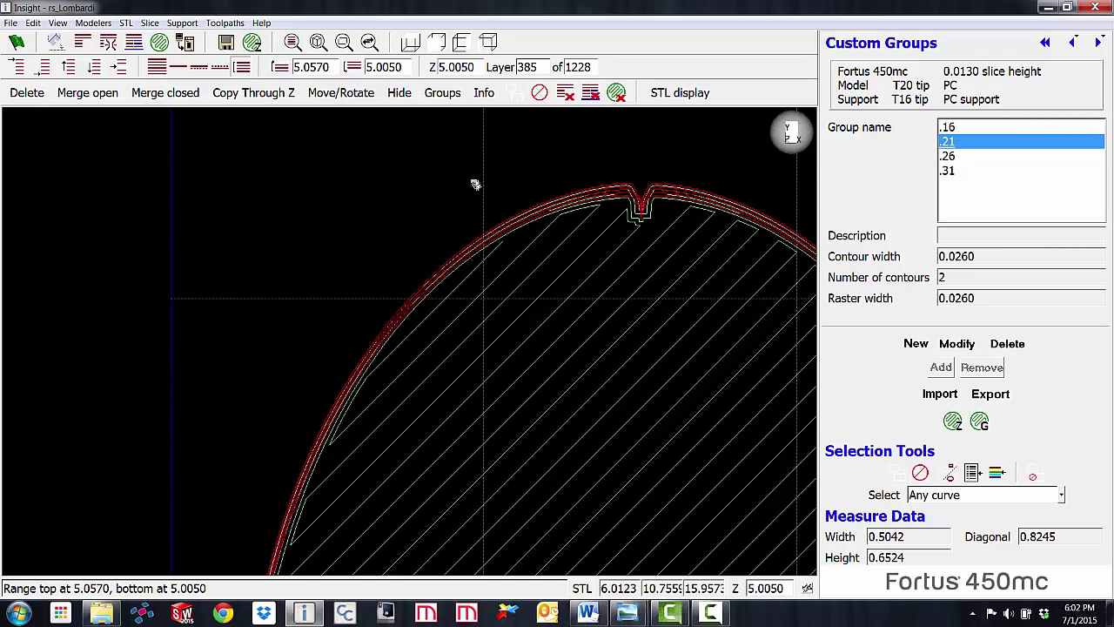
drag(475, 184, 693, 323)
click(941, 369)
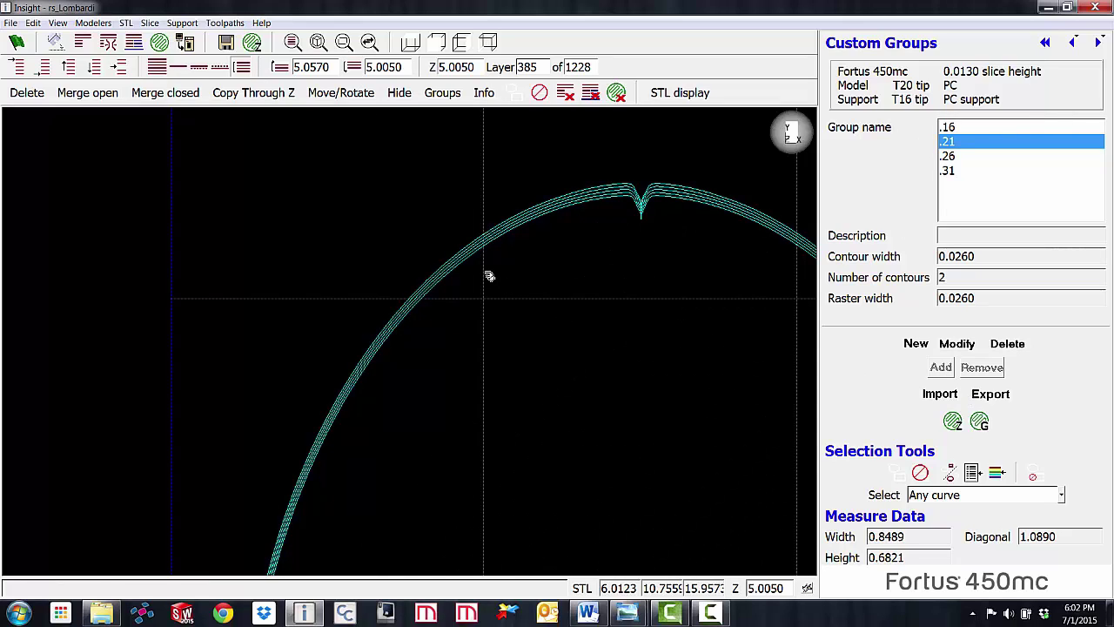
Add the football boundary curves in the range from 4.9270 to 4.9920 to the .26 group.
key(Down)
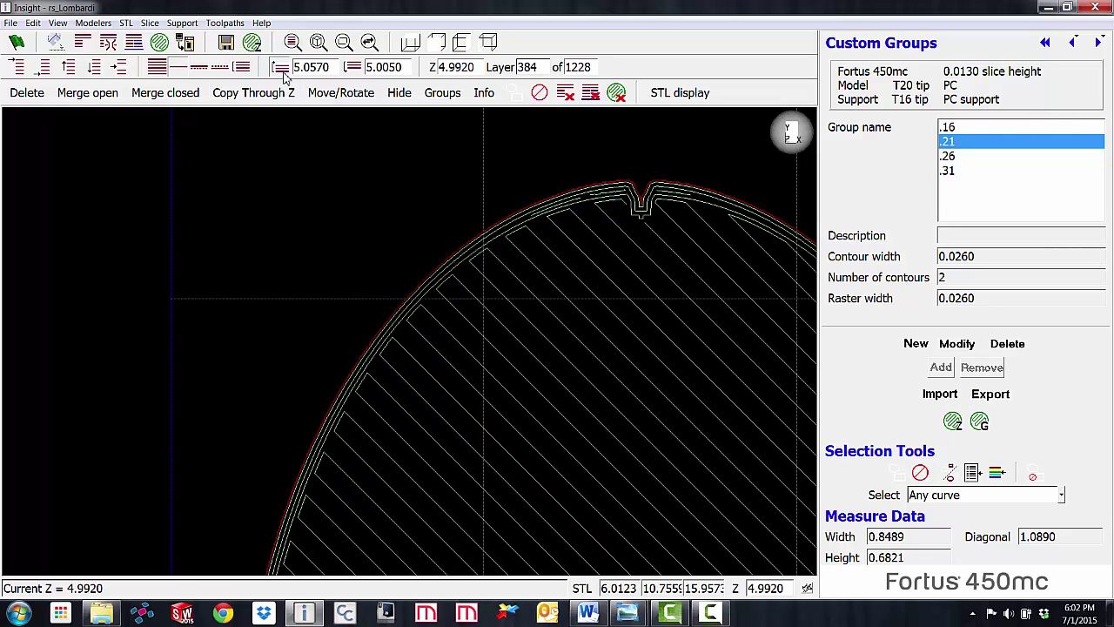
key(Down)
key(Down)
key(Down)
key(Down)
key(Down)
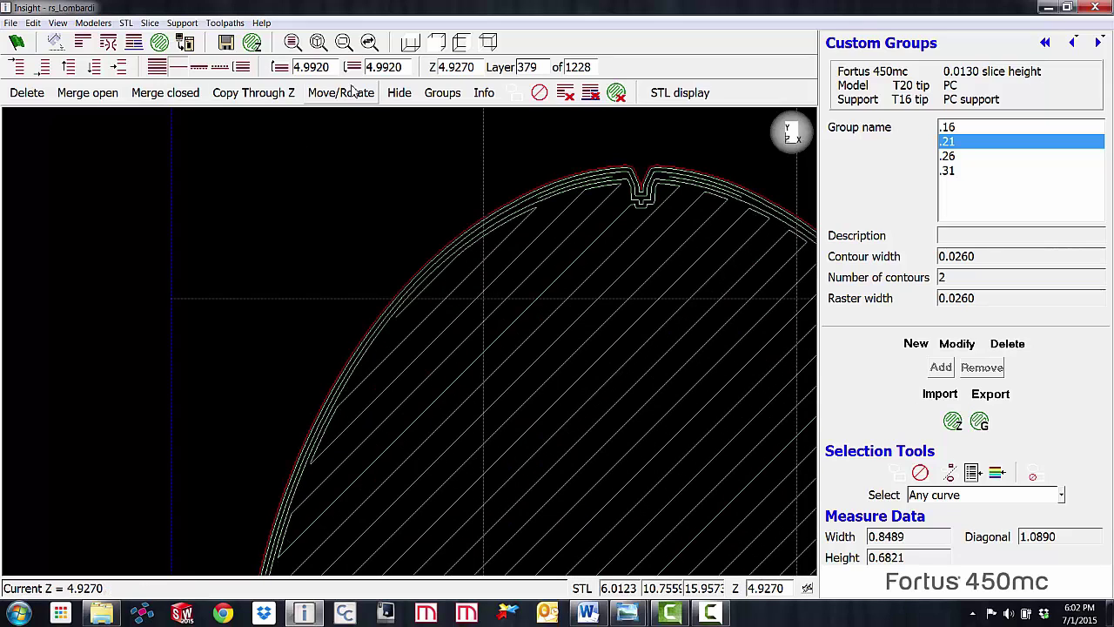
click(179, 67)
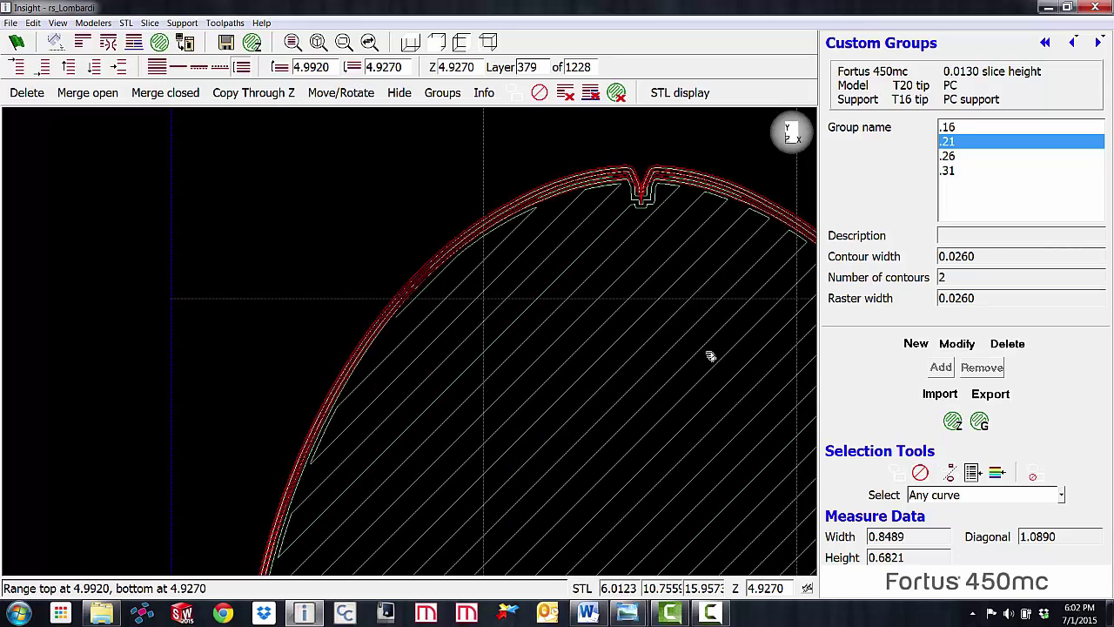
click(948, 158)
drag(459, 204, 557, 272)
click(940, 369)
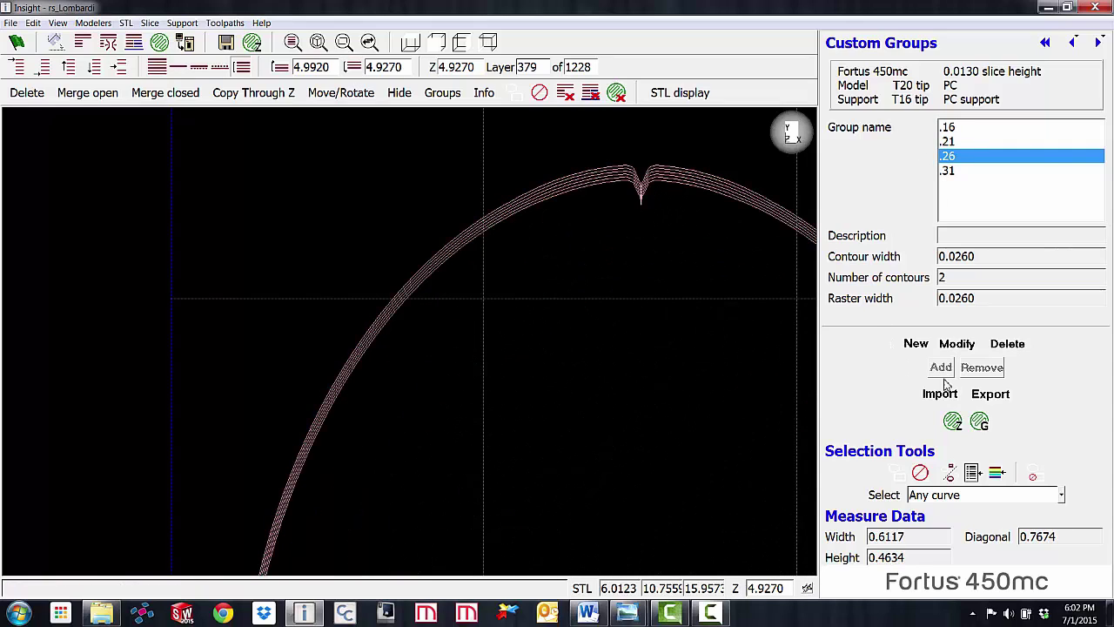
Set the layer range top to 4.9140 at layer 378 and its bottom to 1.2090 at layer 93, just above the lower .26 curves.
key(Down)
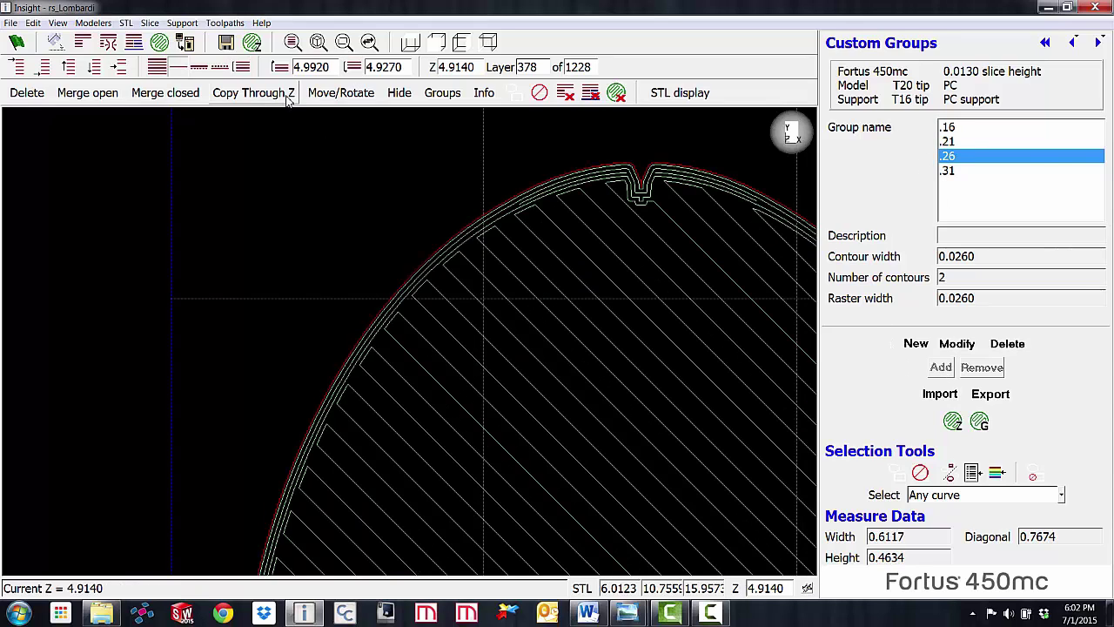
key(Down)
key(Down)
key(Down)
key(Down)
key(Down)
key(Down)
key(Down)
key(Down)
key(Down)
key(Down)
key(Down)
key(Down)
key(Down)
key(Down)
key(Down)
key(Down)
key(Down)
key(Down)
key(Down)
key(Down)
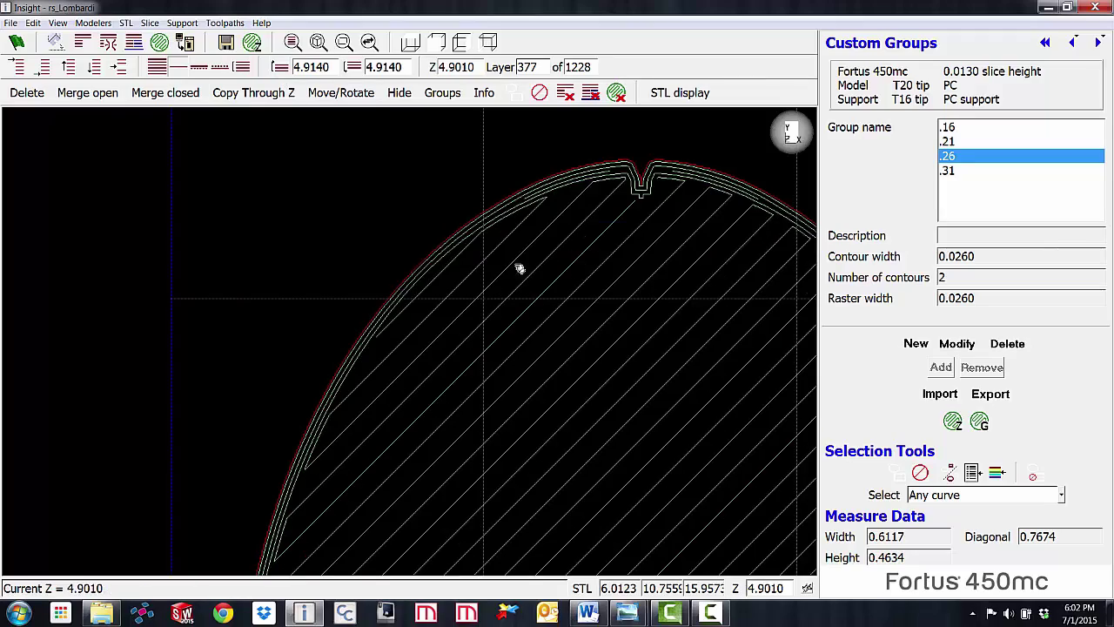
key(Down)
key(Down)
key(Down)
key(Down)
key(Down)
key(Down)
key(Down)
key(Down)
key(Down)
key(Down)
key(Down)
key(Down)
key(Down)
key(Down)
key(Down)
key(Down)
key(Down)
key(Down)
key(Down)
key(Down)
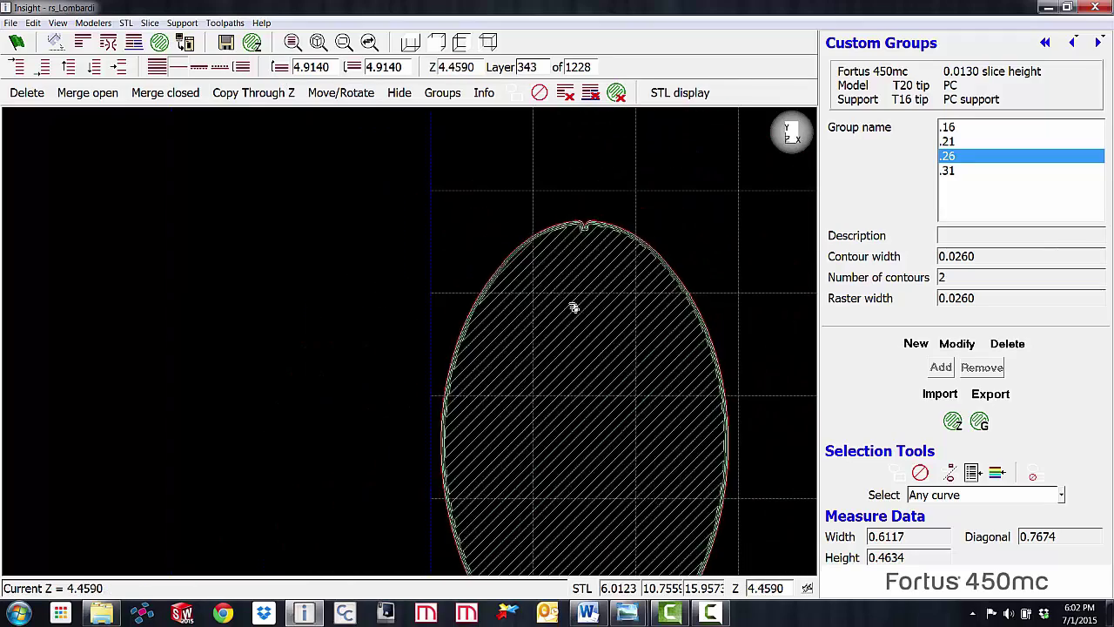
key(Down)
key(Down)
key(Down)
key(Down)
key(Down)
key(Down)
key(Down)
key(Down)
key(Down)
key(Down)
key(Down)
key(Down)
key(Down)
key(Down)
key(Down)
key(Down)
key(Down)
key(Down)
key(Down)
key(Down)
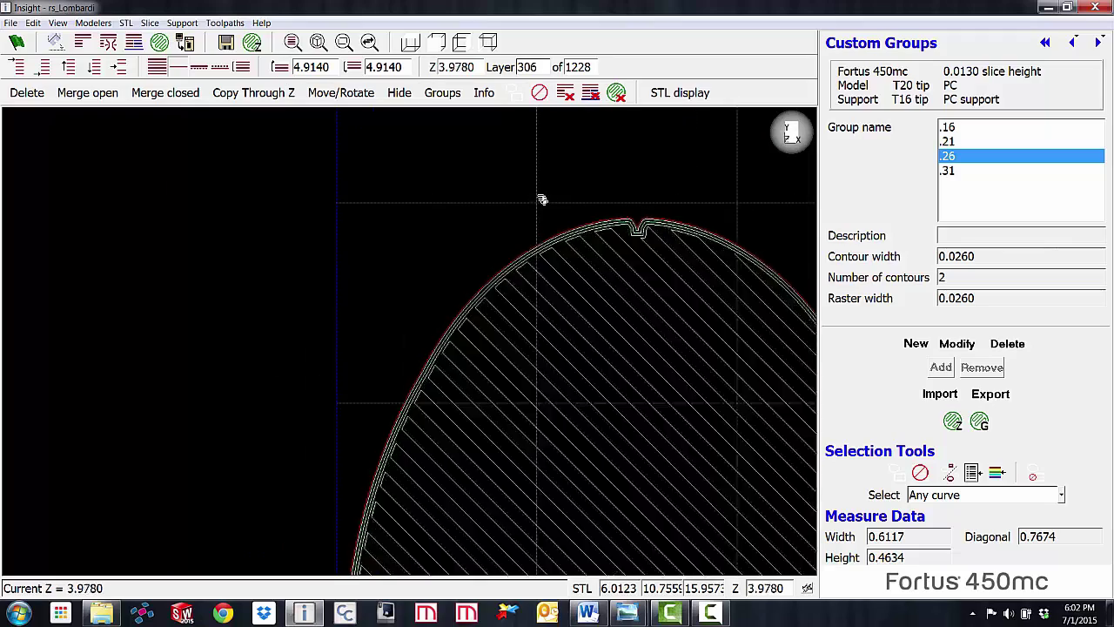
key(Down)
key(Down)
key(Down)
key(Down)
key(Down)
key(Down)
key(Down)
key(Down)
key(Down)
key(Down)
key(Down)
key(Down)
key(Down)
key(Down)
key(Down)
key(Down)
key(Down)
key(Down)
key(Down)
key(Down)
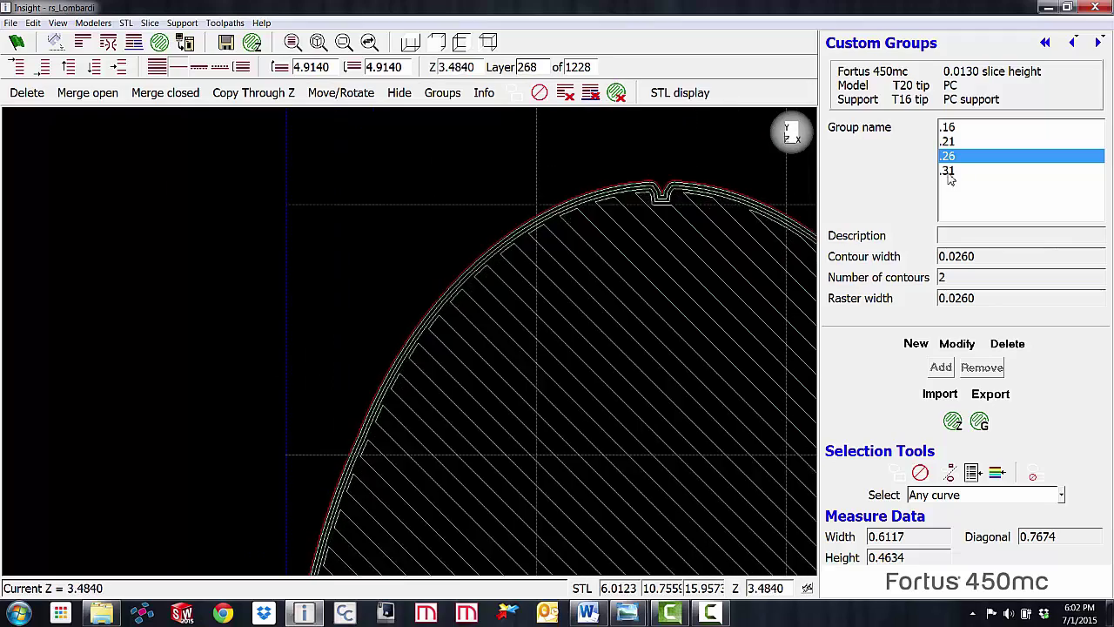
key(Down)
key(Down)
key(Down)
key(Down)
key(Down)
key(Down)
key(Down)
key(Down)
key(Down)
key(Down)
key(Down)
key(Down)
key(Down)
key(Down)
key(Down)
key(Down)
key(Down)
key(Down)
key(Down)
key(Down)
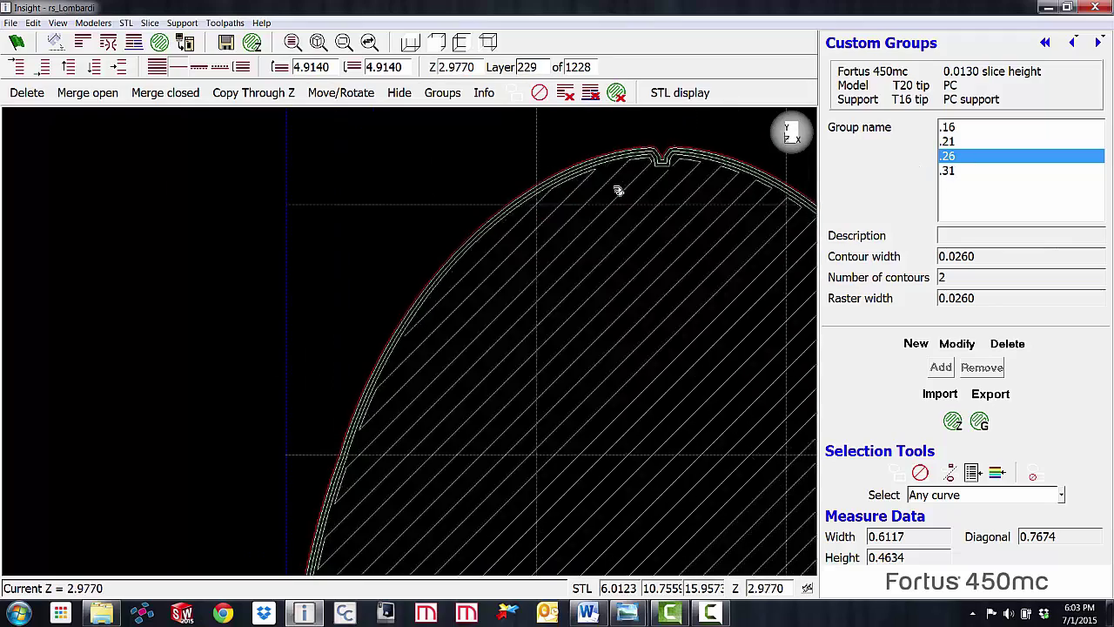
key(Up)
key(Up)
key(Up)
key(Up)
key(Up)
key(Up)
key(Up)
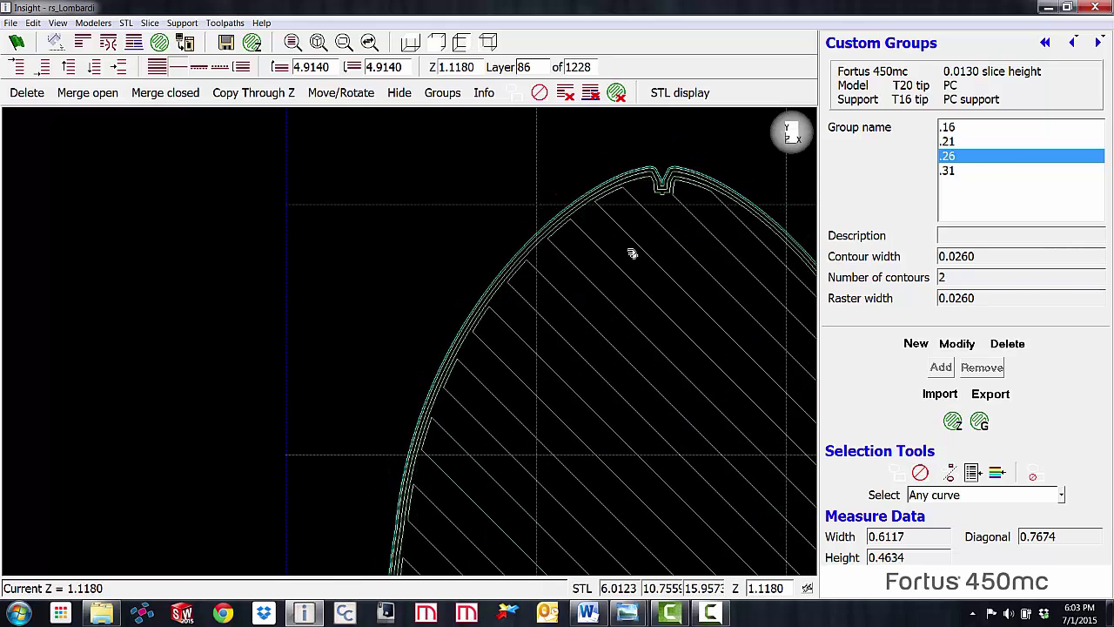
key(Up)
key(Up)
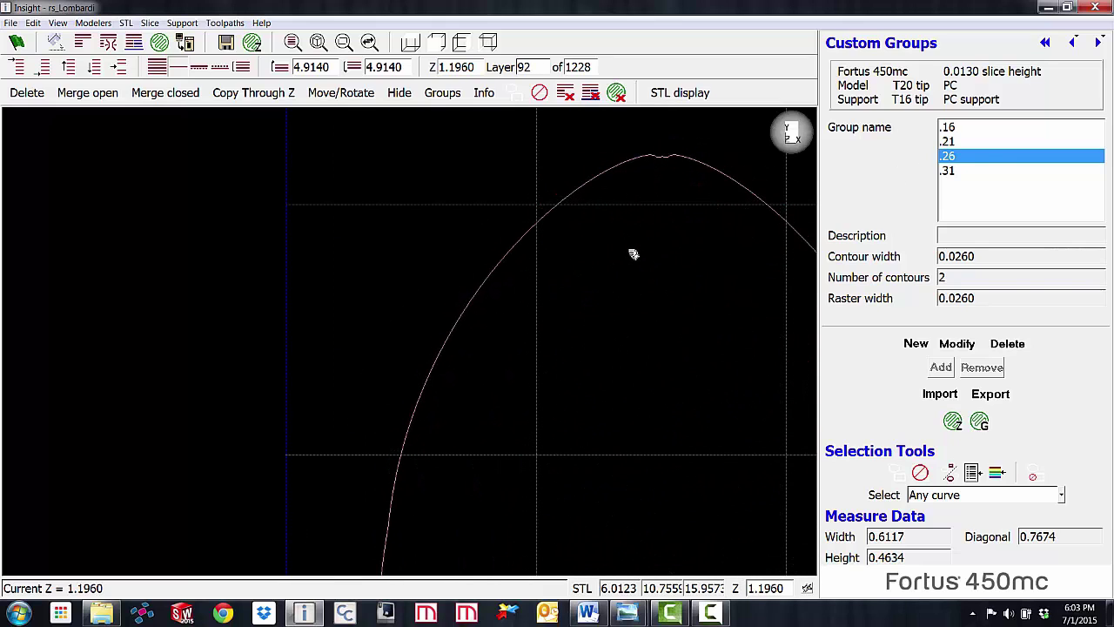
click(354, 72)
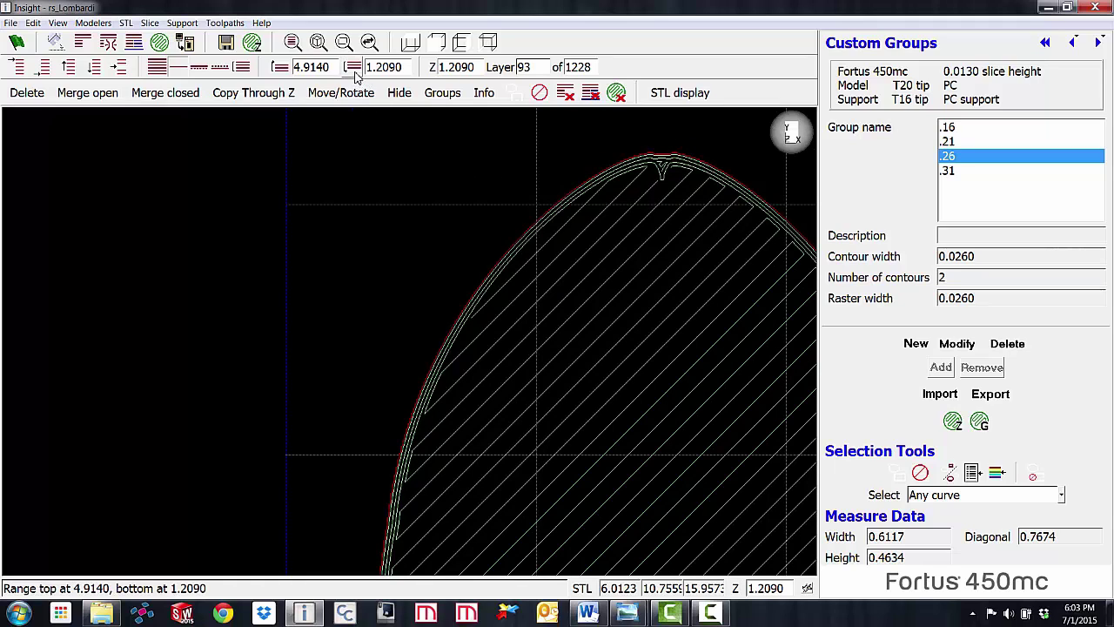
Display the range from 1.2090 to 4.9140 and add its football boundary curves to the .31 group.
click(243, 69)
scroll(609, 362, down, 5)
scroll(665, 459, up, 3)
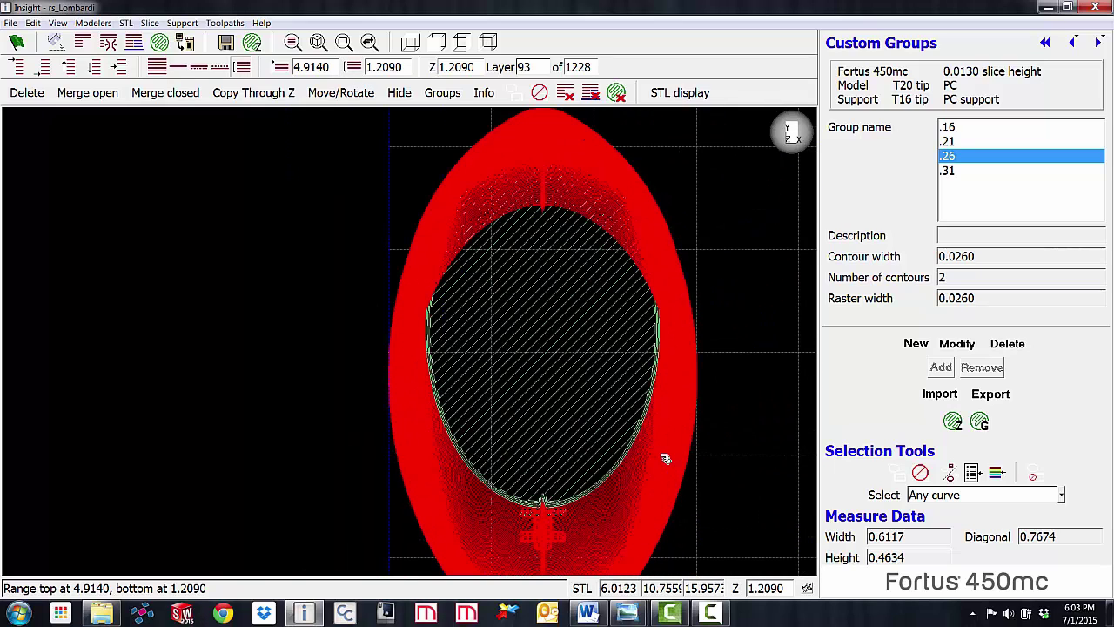
click(947, 172)
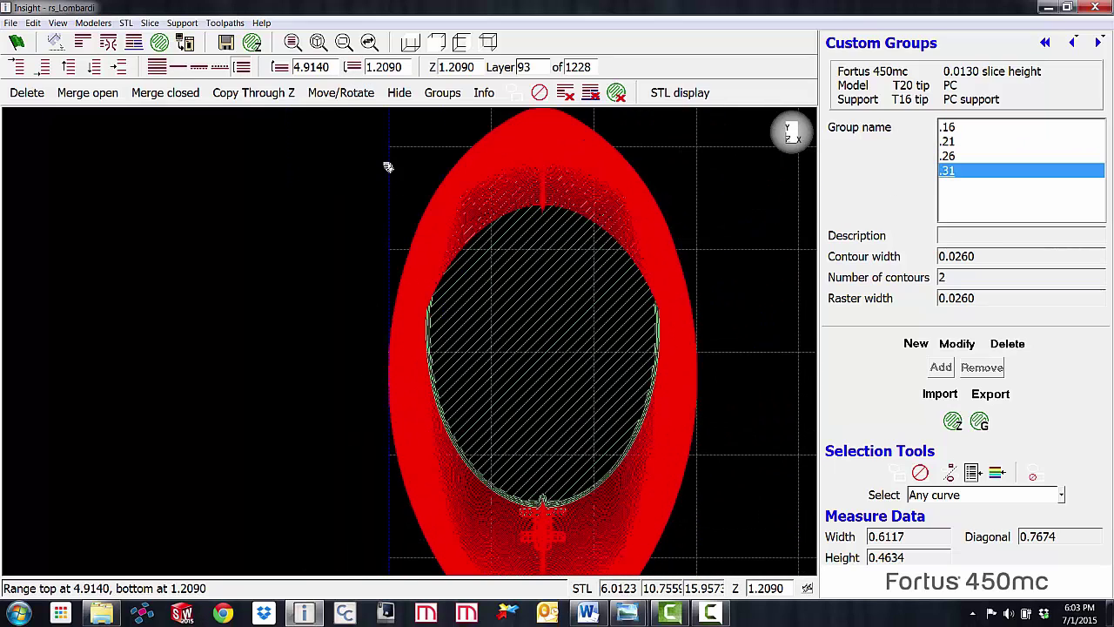
drag(388, 167, 601, 319)
click(941, 367)
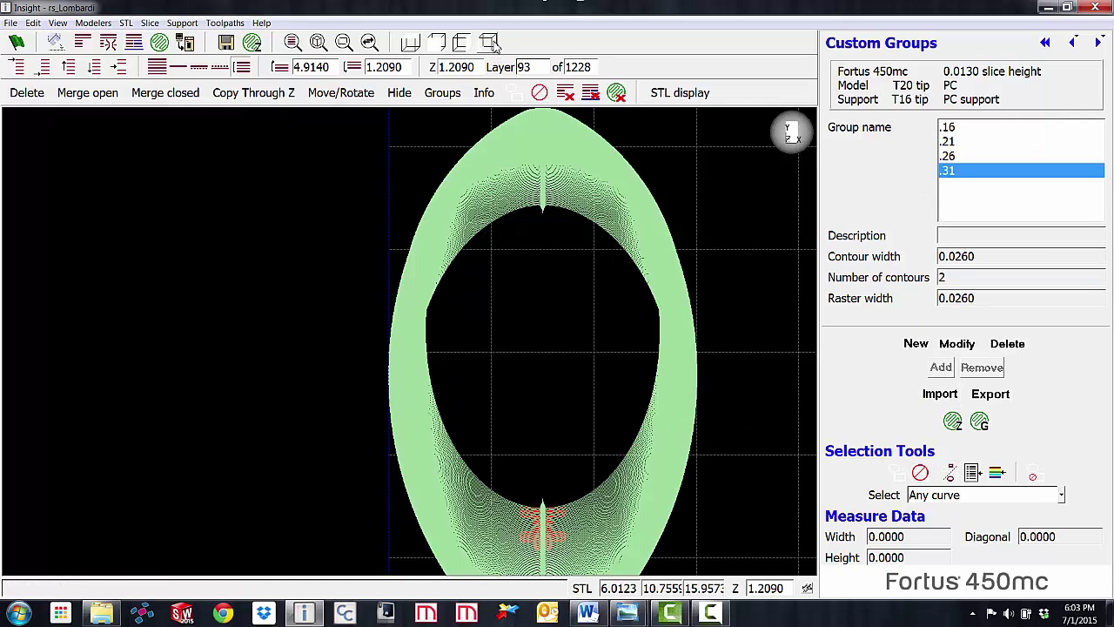
Display all layers in a 3D view and examine the colour-coded group bands around the football from close up and from the side.
click(157, 67)
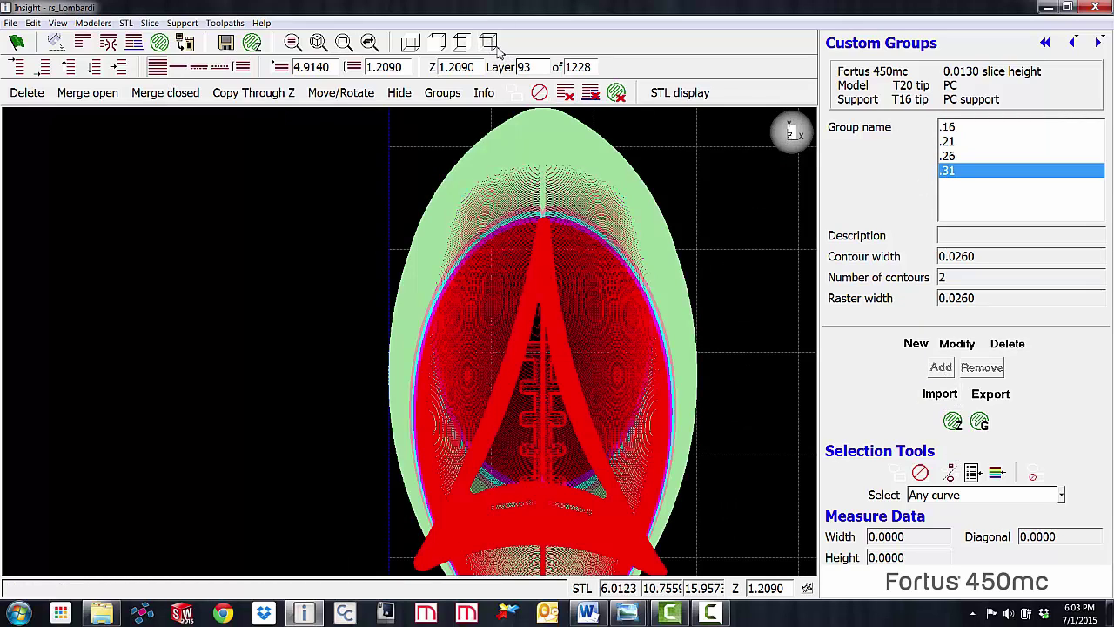
click(488, 41)
scroll(458, 543, down, 2)
scroll(457, 425, up, 5)
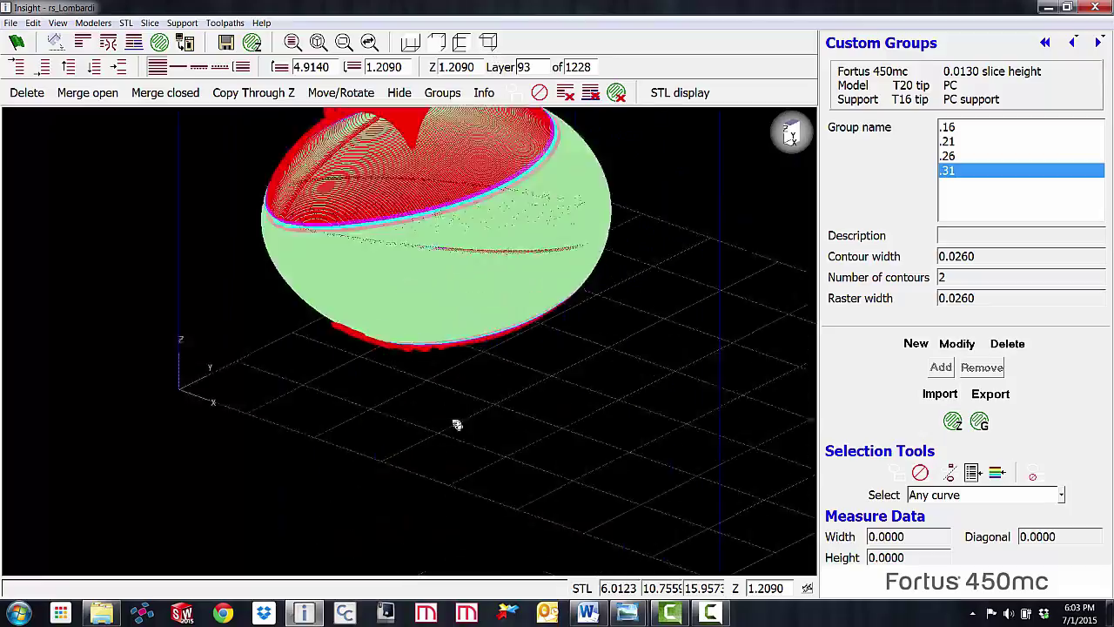
scroll(457, 425, up, 8)
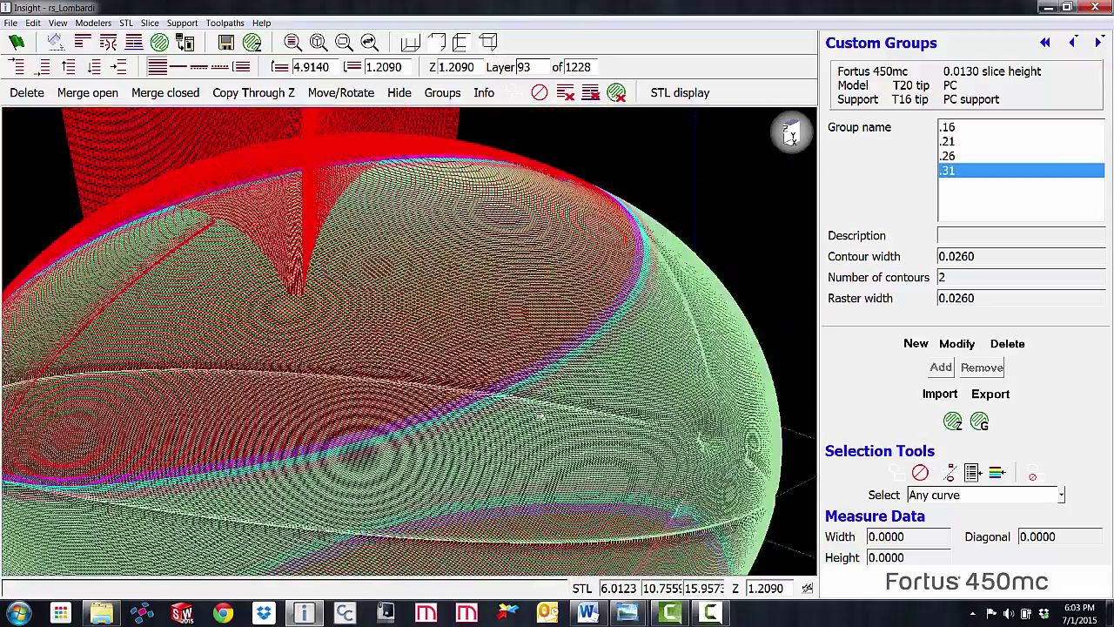
scroll(498, 396, up, 5)
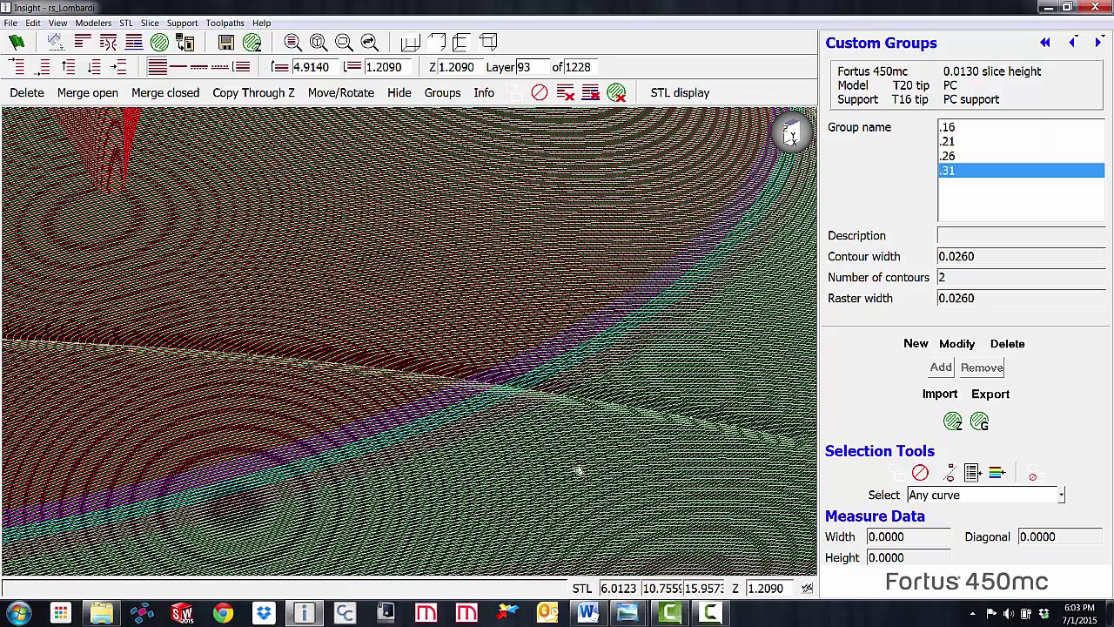
scroll(578, 470, down, 8)
scroll(564, 516, down, 2)
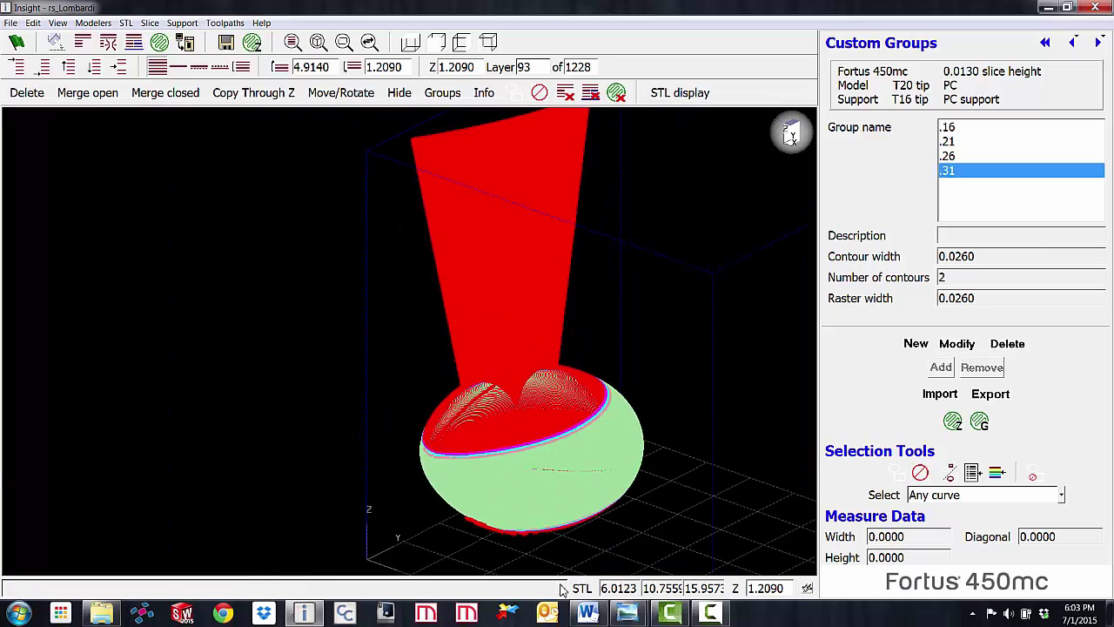
drag(557, 513, 432, 513)
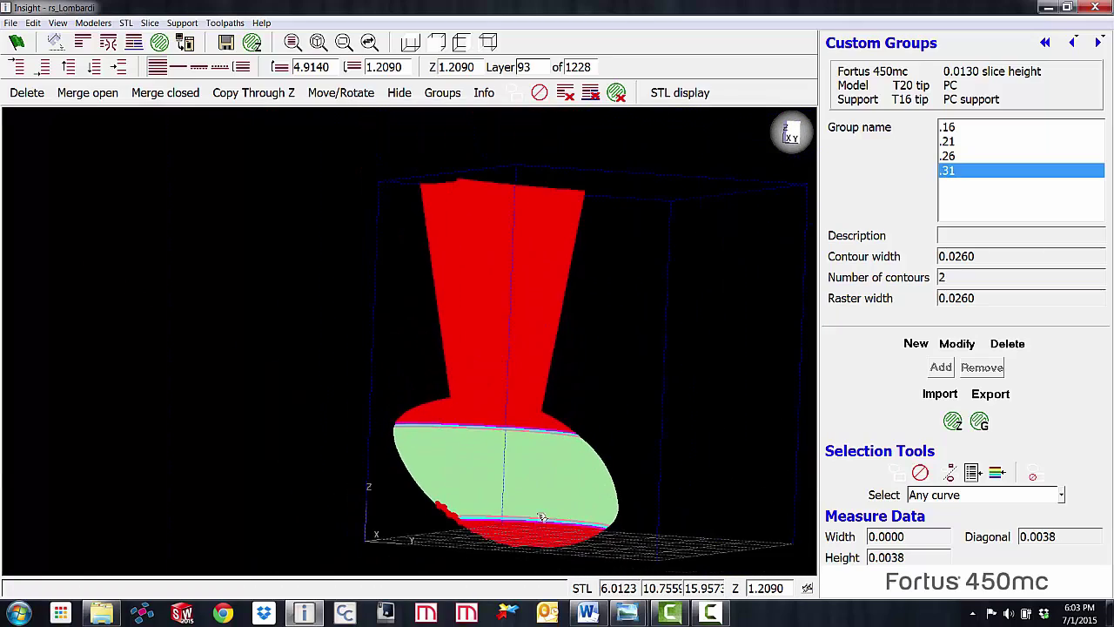
scroll(544, 522, up, 2)
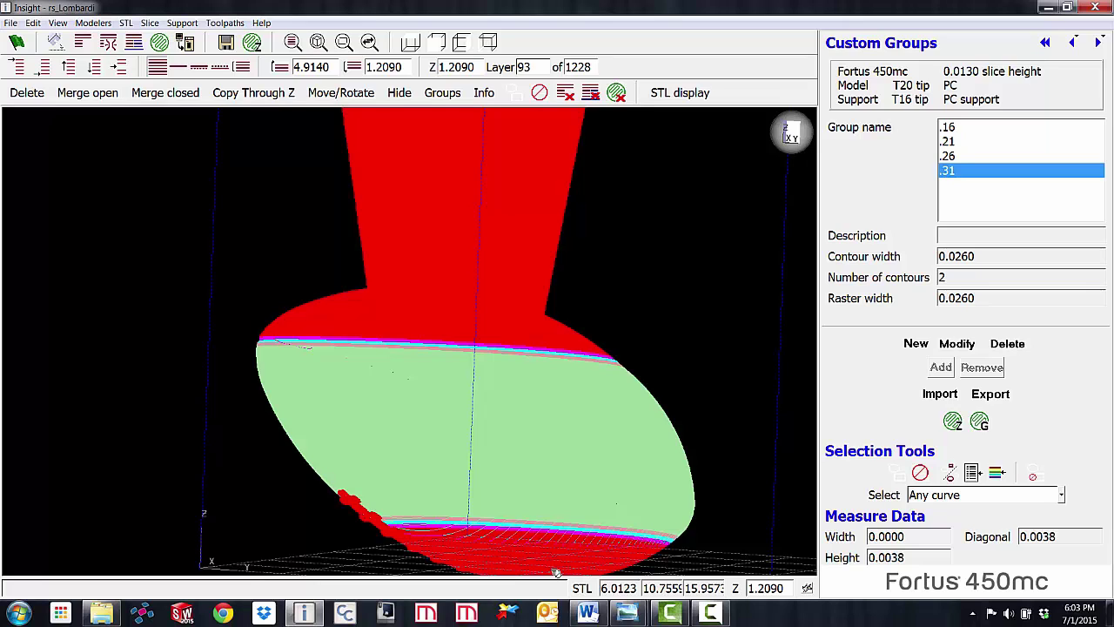
scroll(544, 431, down, 3)
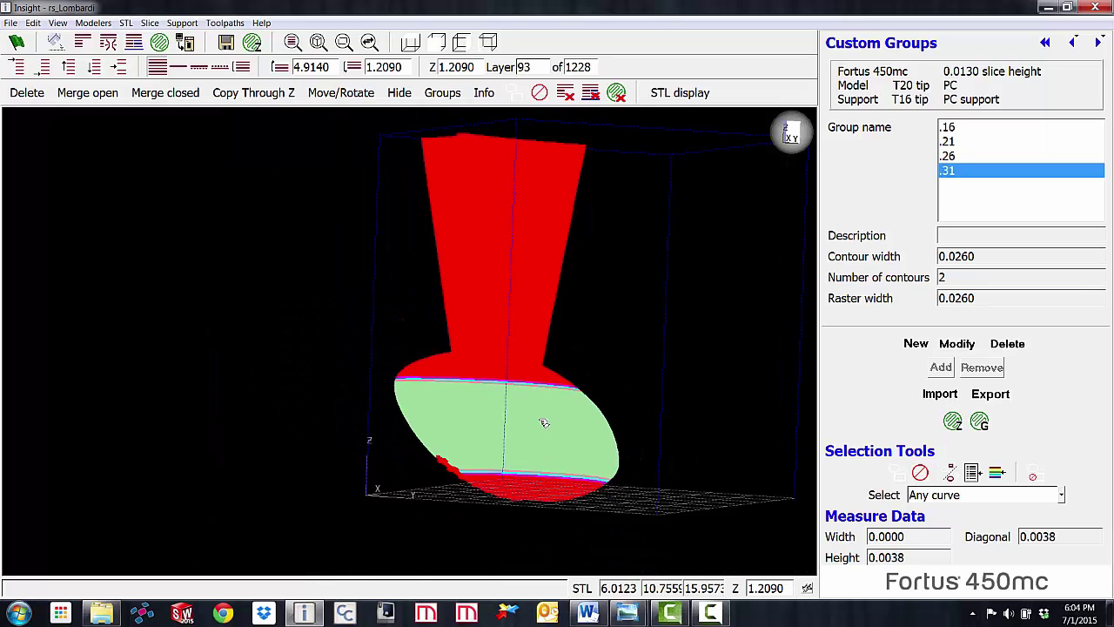
scroll(566, 414, up, 2)
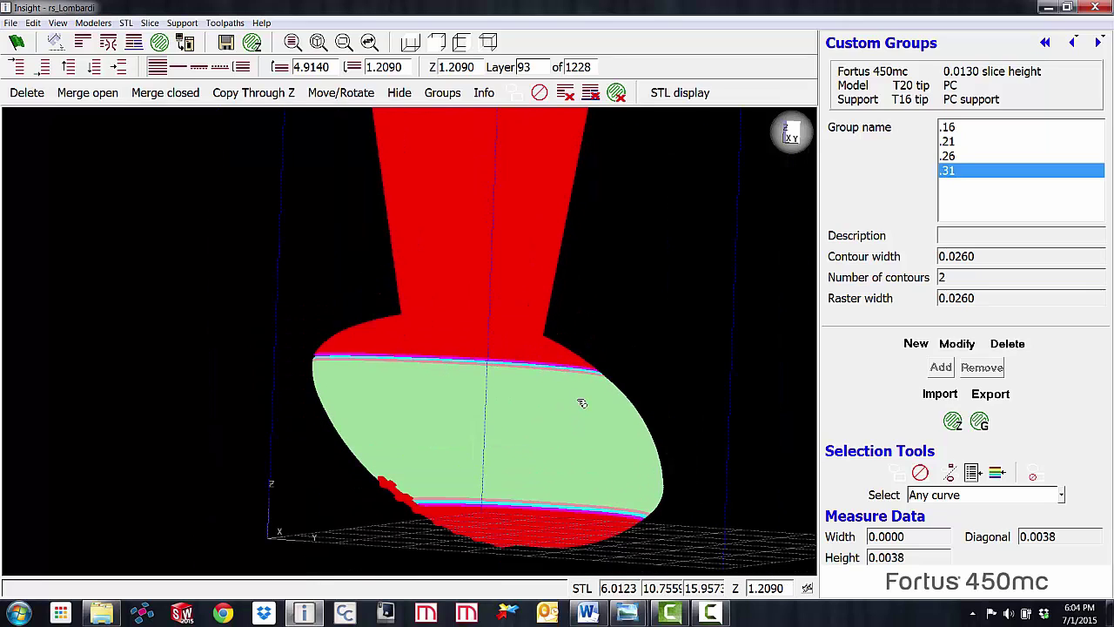
Make the layer of a stand curve near the football's top current by picking it in a front view, and return to the top view.
click(120, 70)
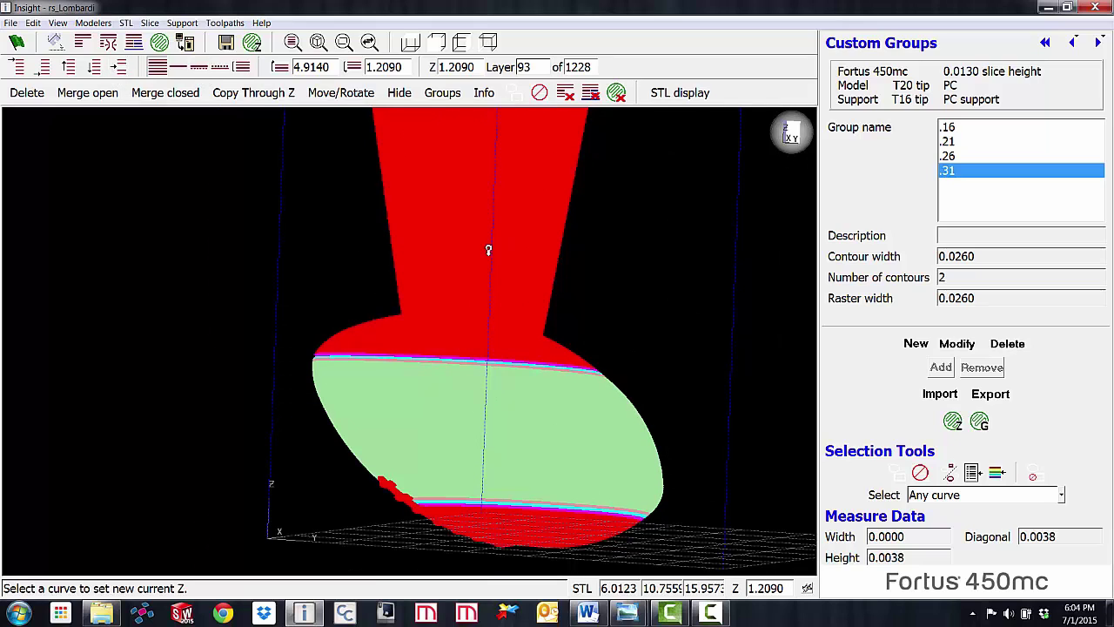
click(436, 42)
scroll(409, 329, up, 5)
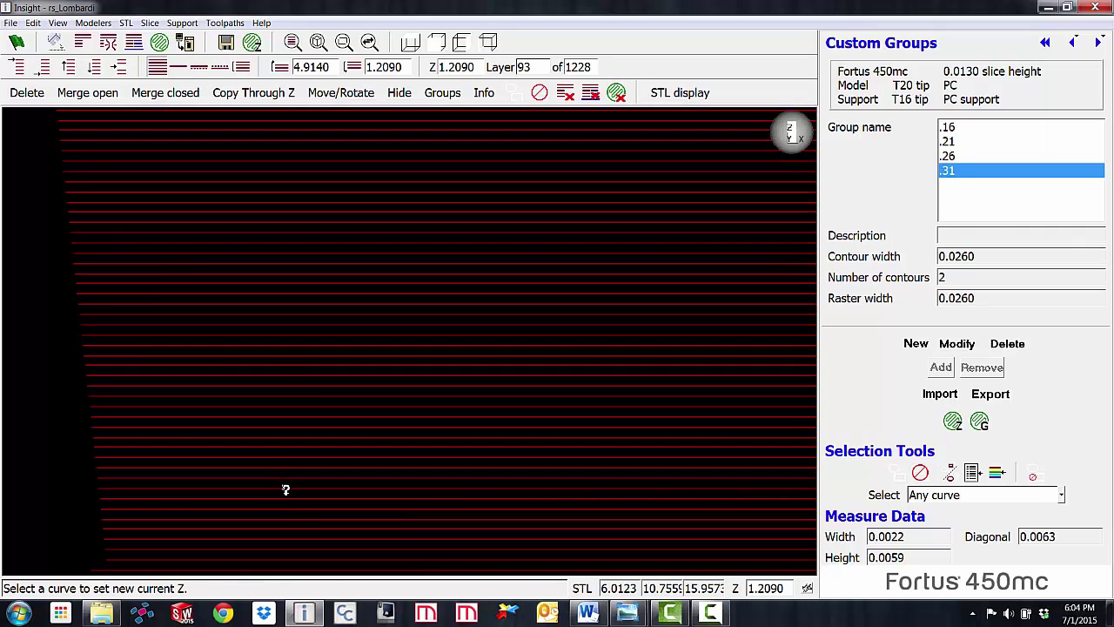
click(286, 489)
click(409, 43)
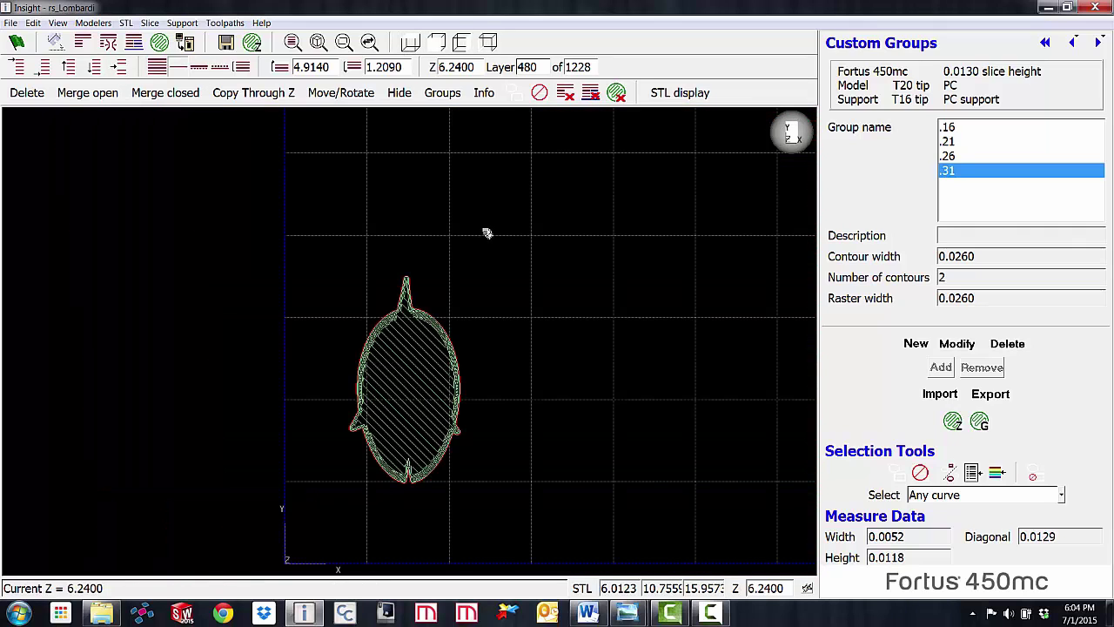
Step through the layers where the football merges into the stand and stop at layer 501, just above the football.
key(Down)
key(Down)
key(Down)
key(Down)
key(Down)
key(Down)
scroll(391, 329, up, 3)
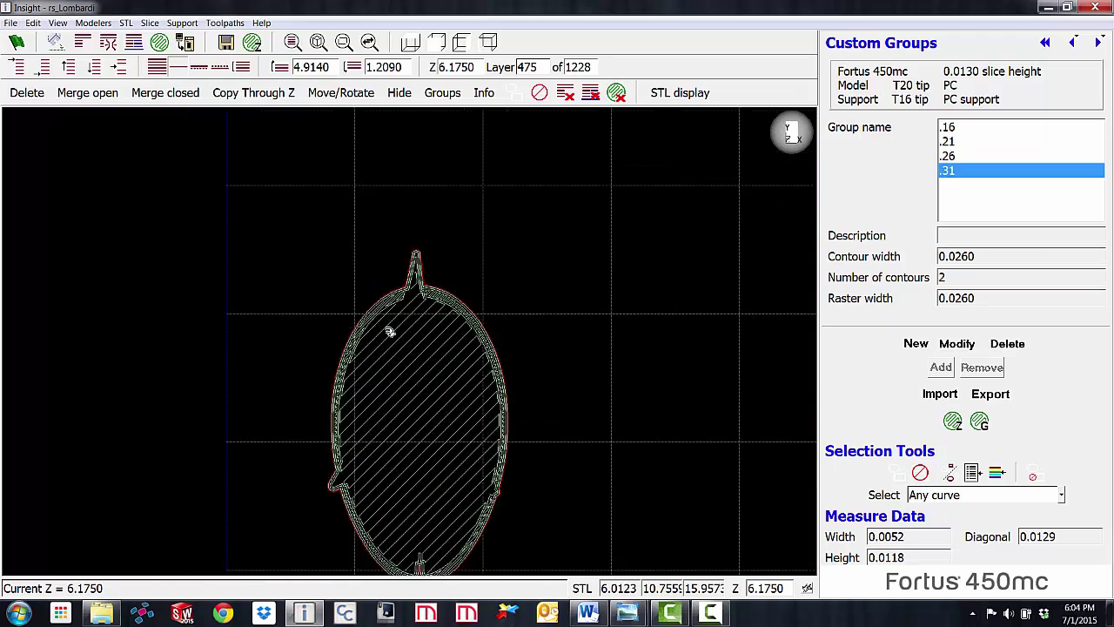
key(Up)
key(Up)
key(Up)
key(Up)
key(Up)
key(Up)
key(Up)
key(Up)
key(Up)
key(Up)
key(Up)
key(Up)
key(Up)
key(Up)
key(Up)
key(Up)
key(Up)
key(Up)
key(Up)
key(Up)
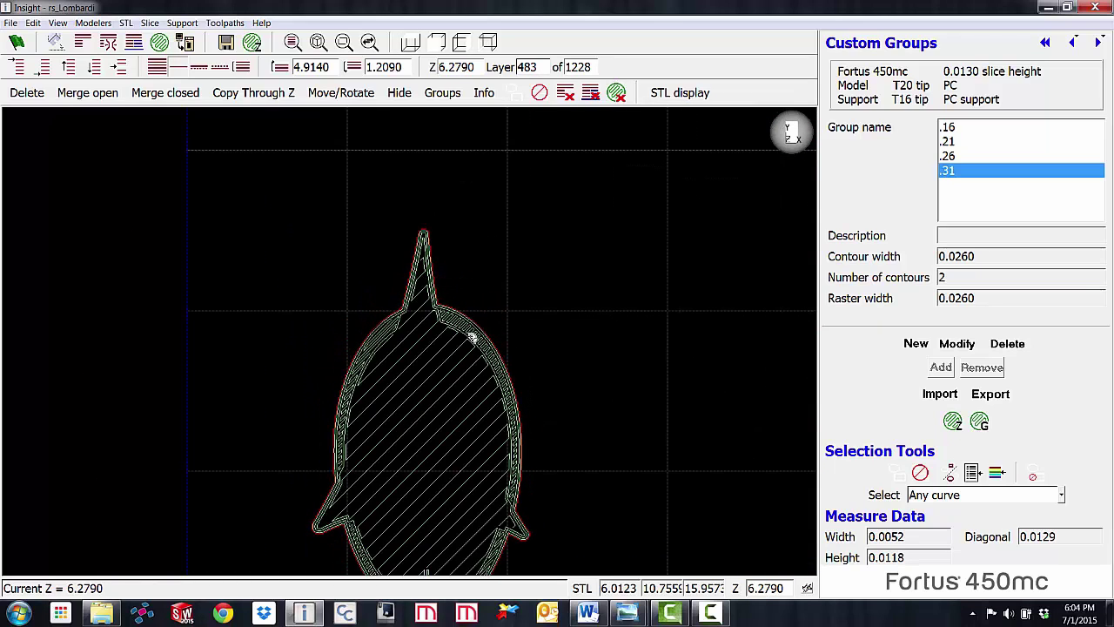
key(Up)
key(Up)
key(Up)
key(Up)
key(Up)
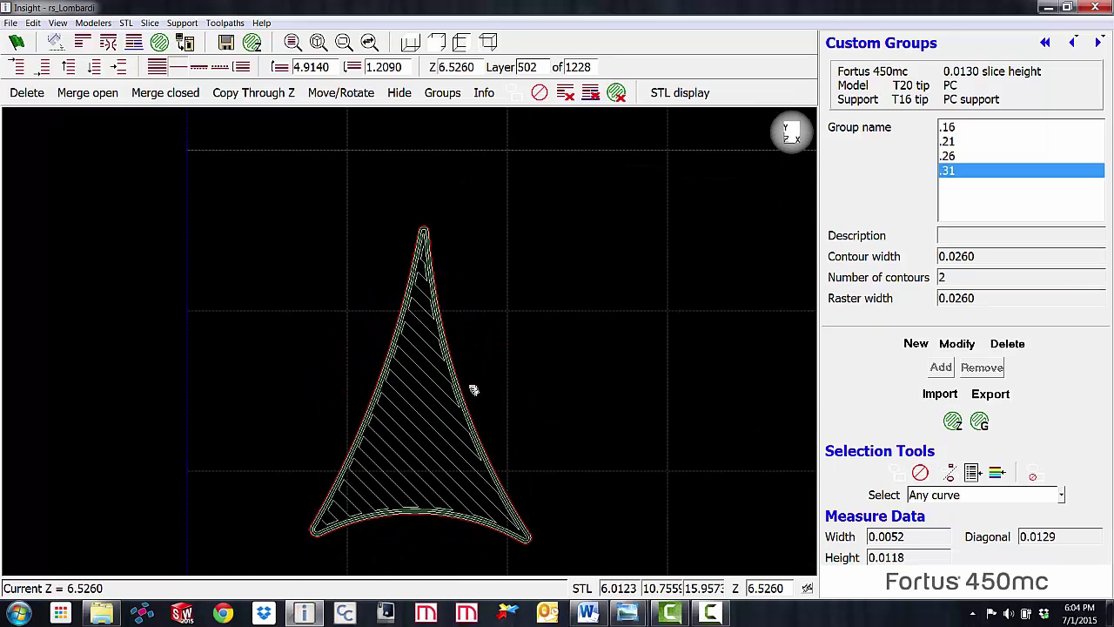
scroll(478, 398, down, 3)
scroll(450, 450, up, 2)
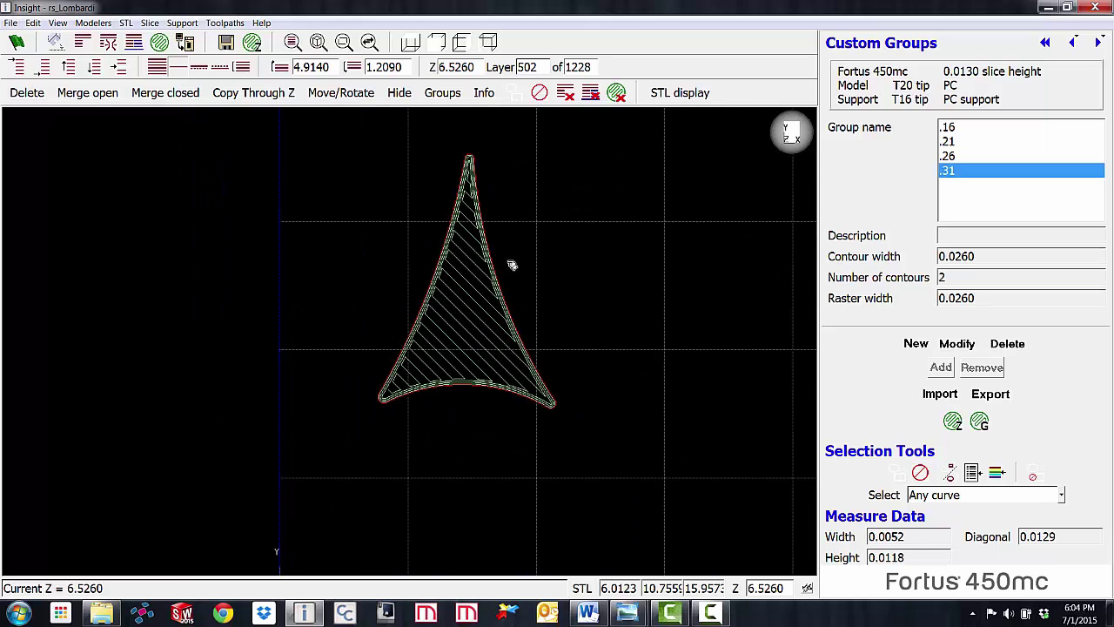
key(Down)
key(Down)
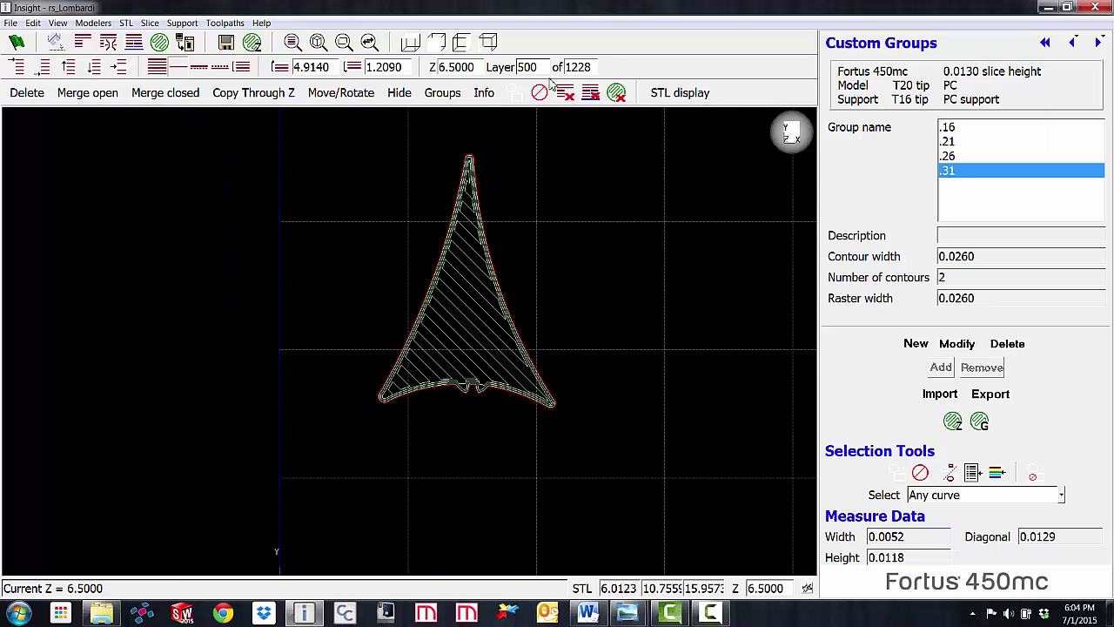
key(Up)
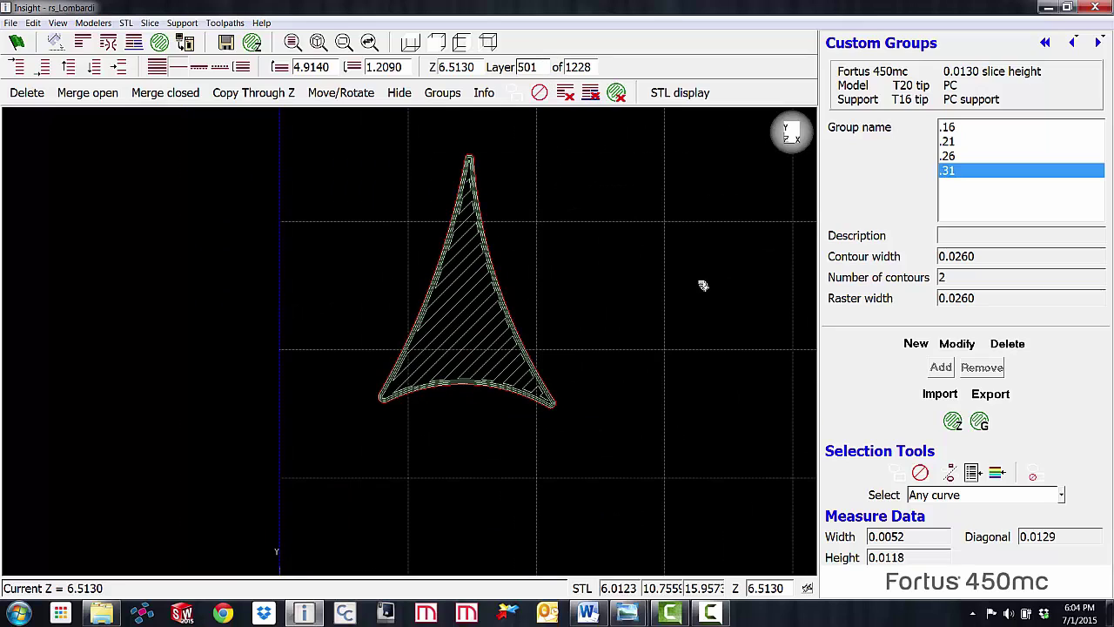
Set the layer range bottom to 6.5130 at layer 501 and its top to 6.5780 at layer 506.
click(353, 67)
key(Up)
key(Up)
key(Up)
key(Up)
key(Up)
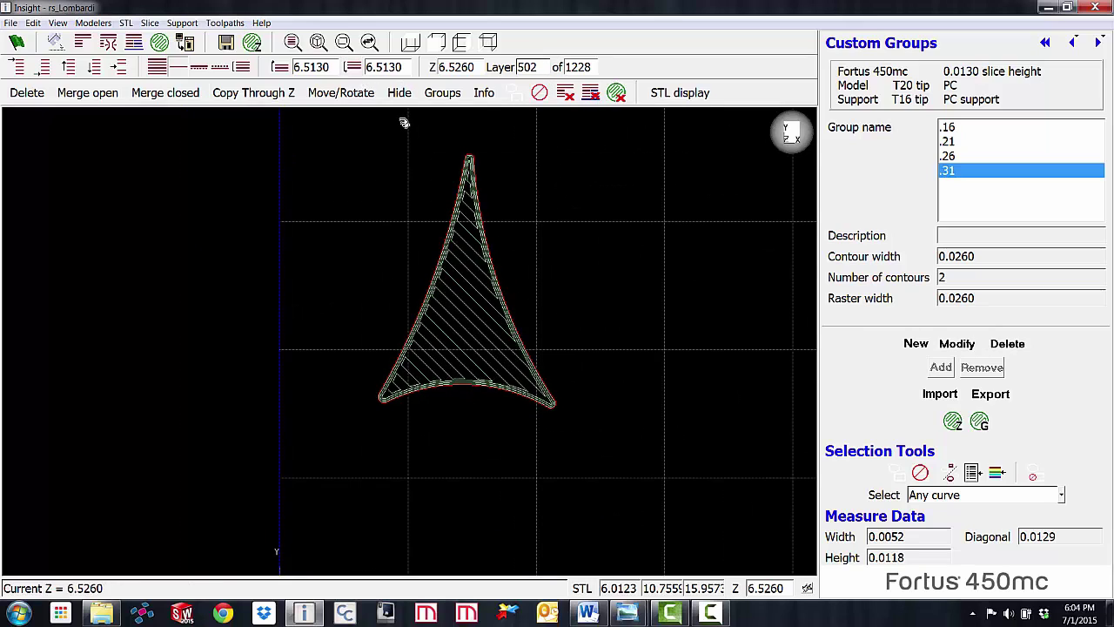
click(280, 69)
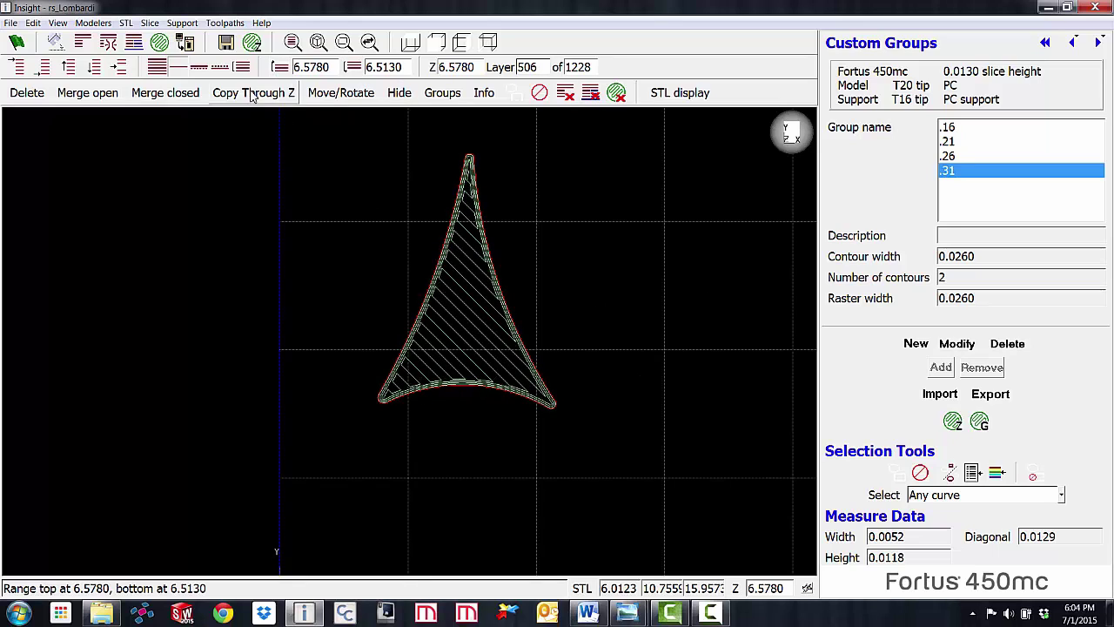
Add the stand boundary curves in the range from 6.5130 to 6.5780 to the .16 group.
click(949, 127)
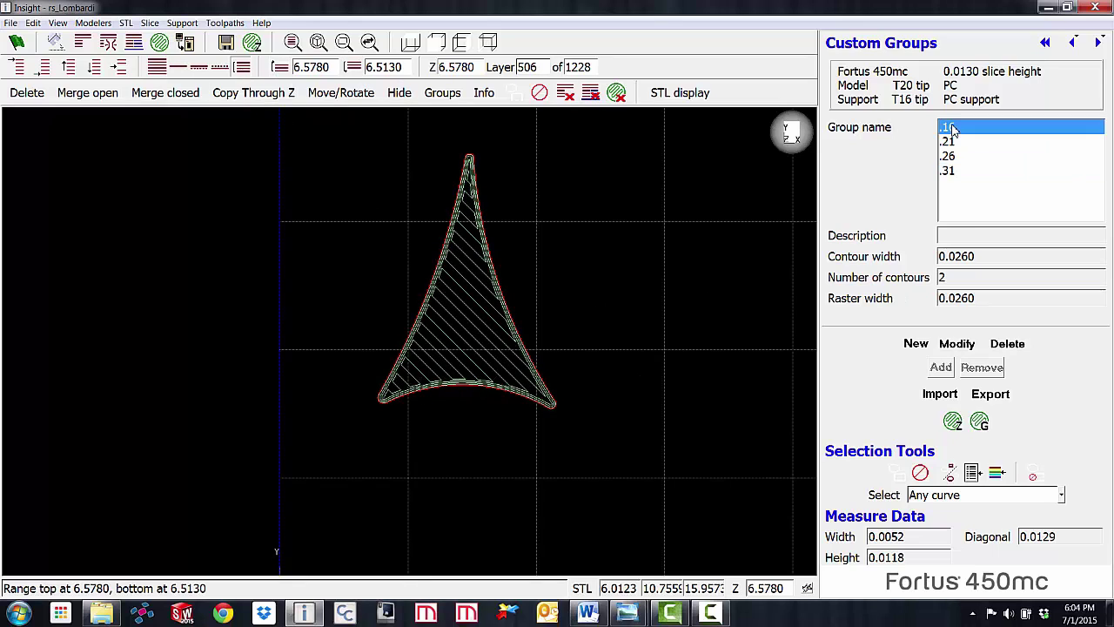
drag(545, 260, 451, 303)
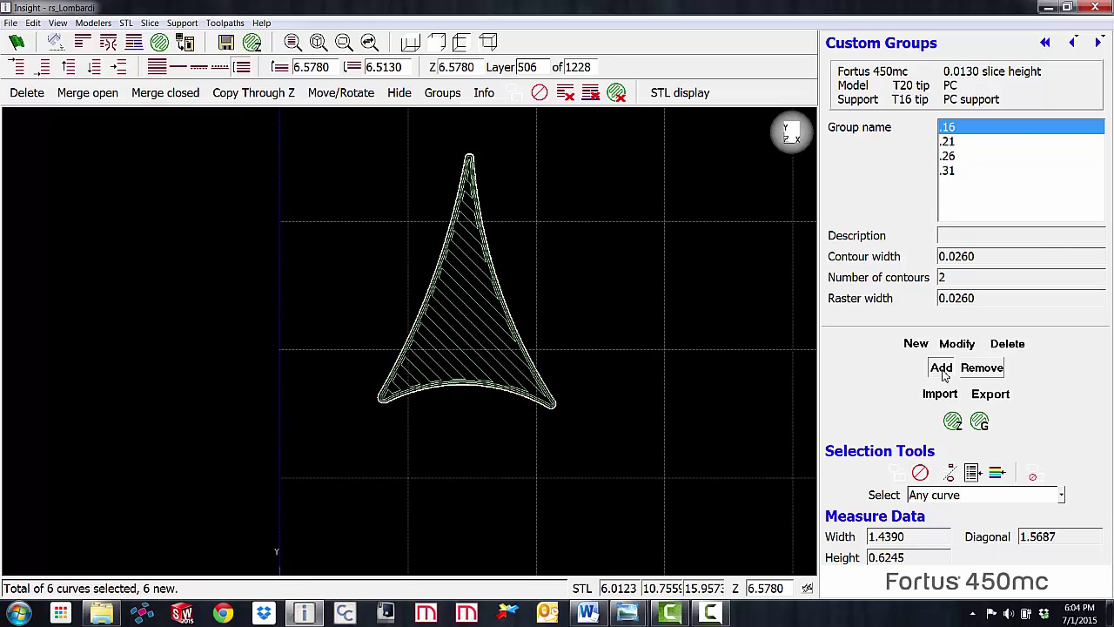
click(941, 368)
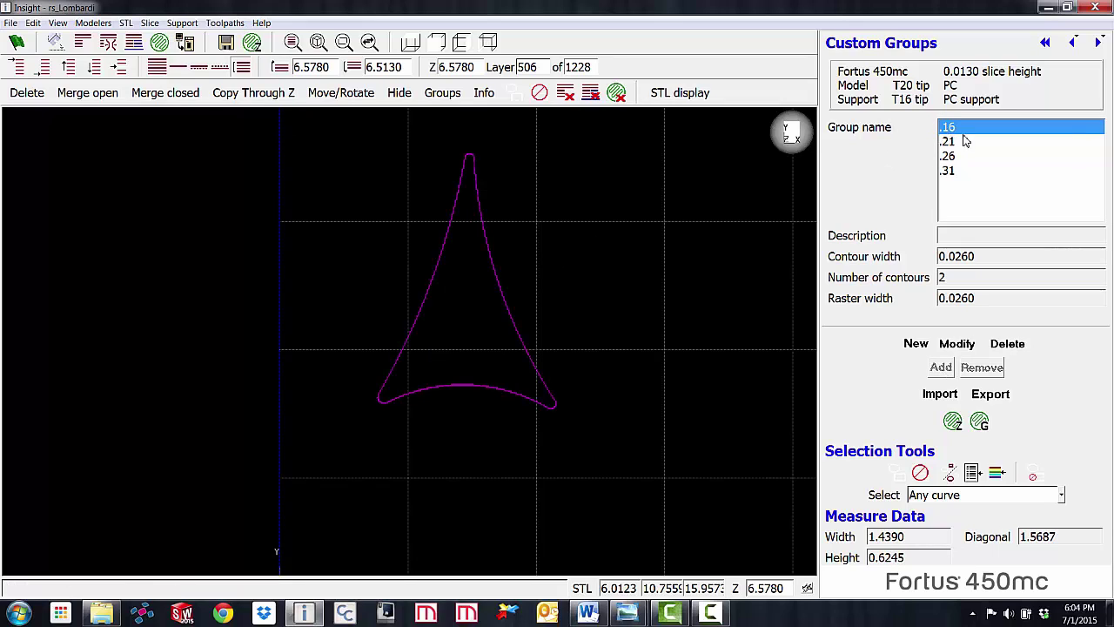
Set the layer range bottom to 6.5910 at layer 507 and its top to 6.6560 at layer 512, and display the range.
key(Up)
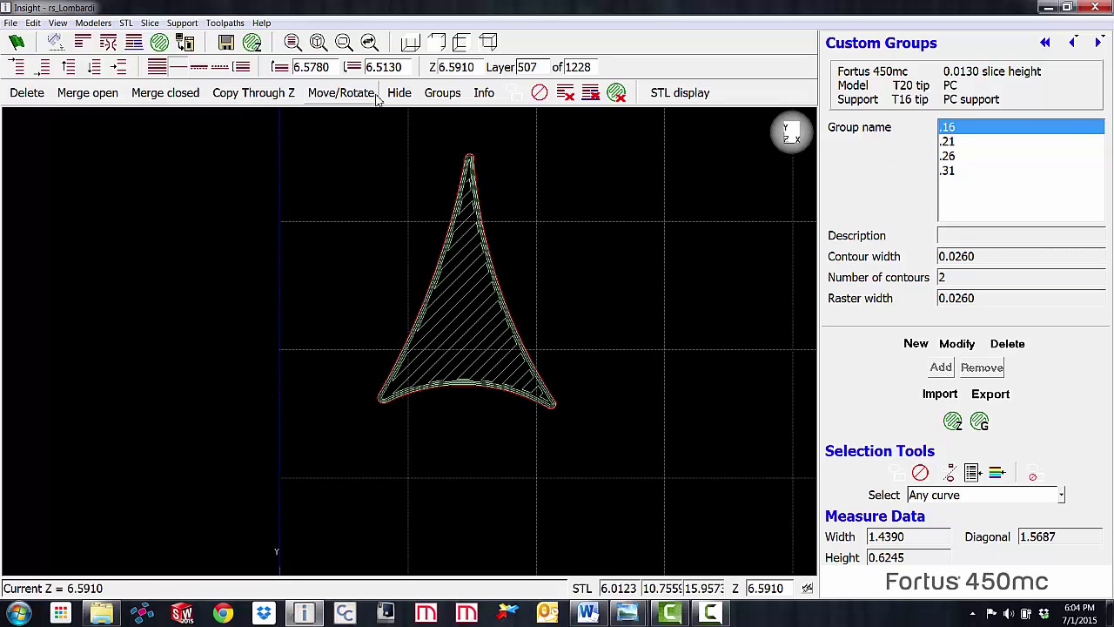
click(351, 67)
key(Up)
key(Up)
key(Up)
key(Up)
key(Up)
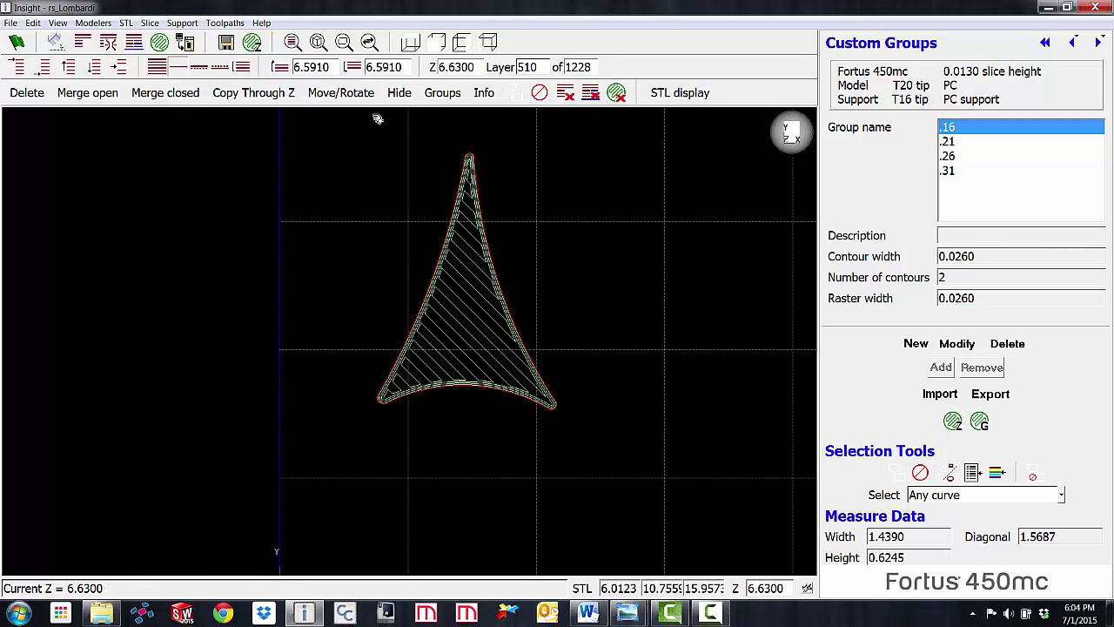
click(242, 70)
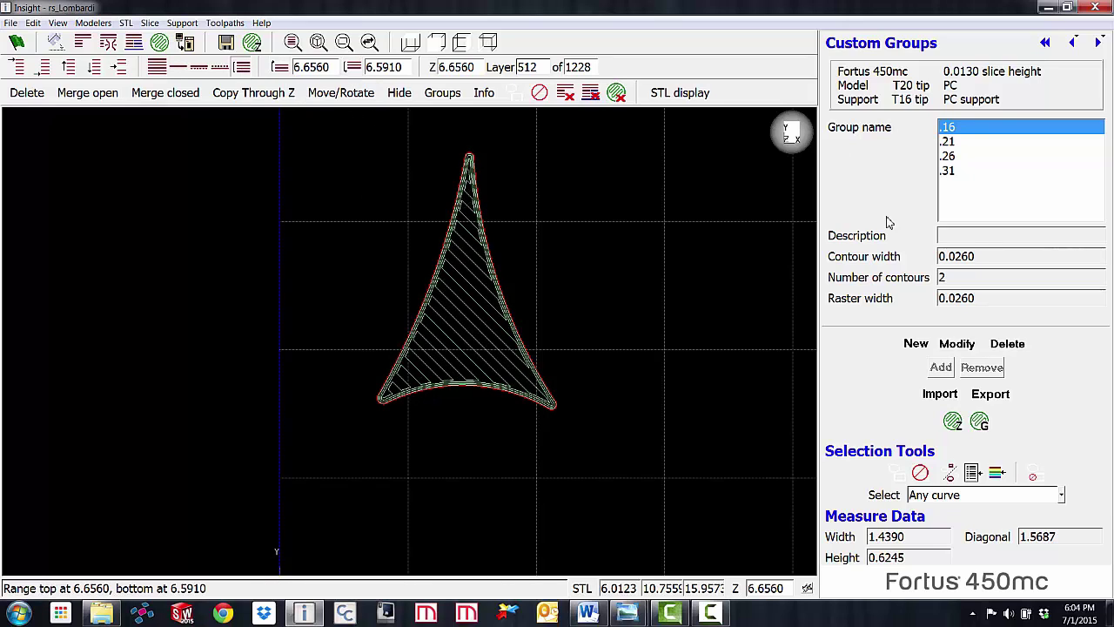
Add the stand boundary curves in the range from 6.5910 to 6.6560 to the .21 group.
click(965, 142)
drag(536, 283, 492, 305)
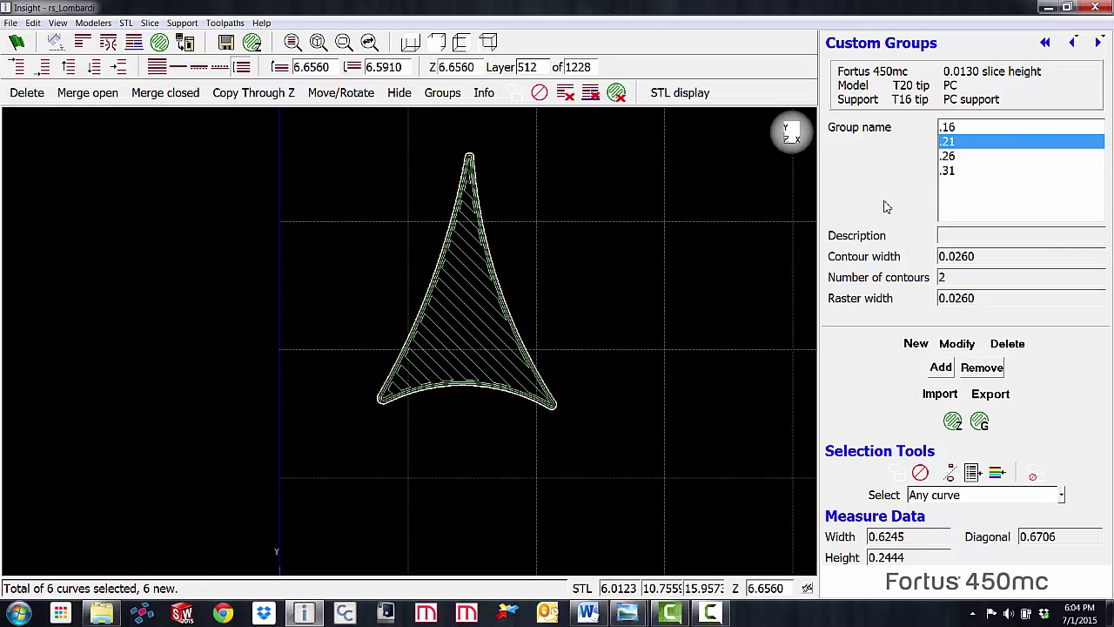
click(942, 367)
Set the layer range bottom to 6.6690 at layer 513 and its top to 6.7340 at layer 518.
key(Up)
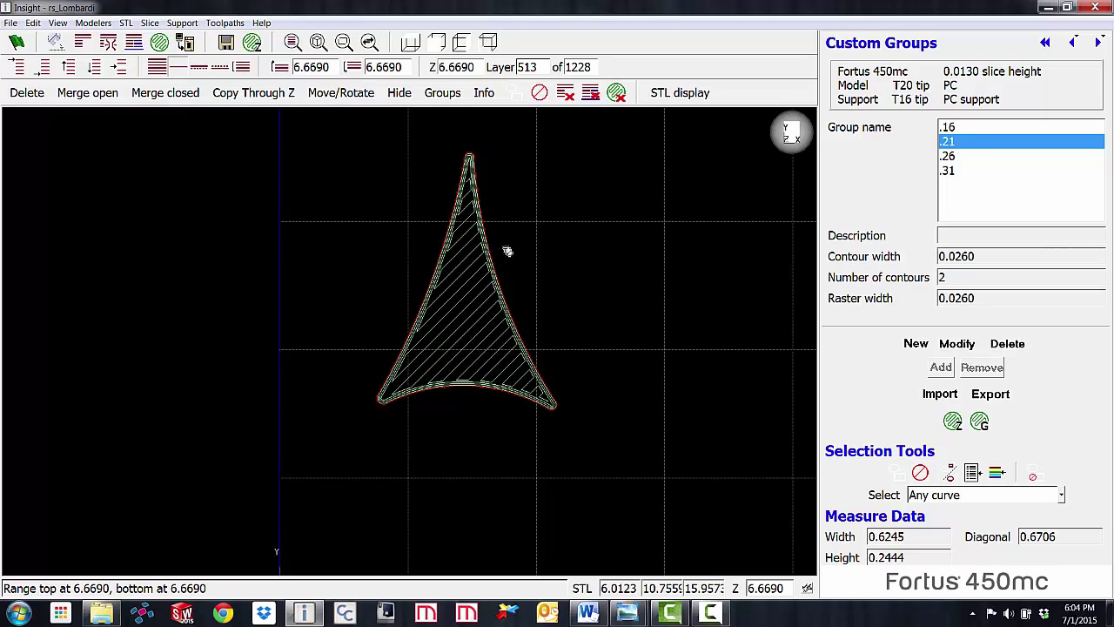
key(Up)
key(Up)
key(Up)
key(Up)
key(Up)
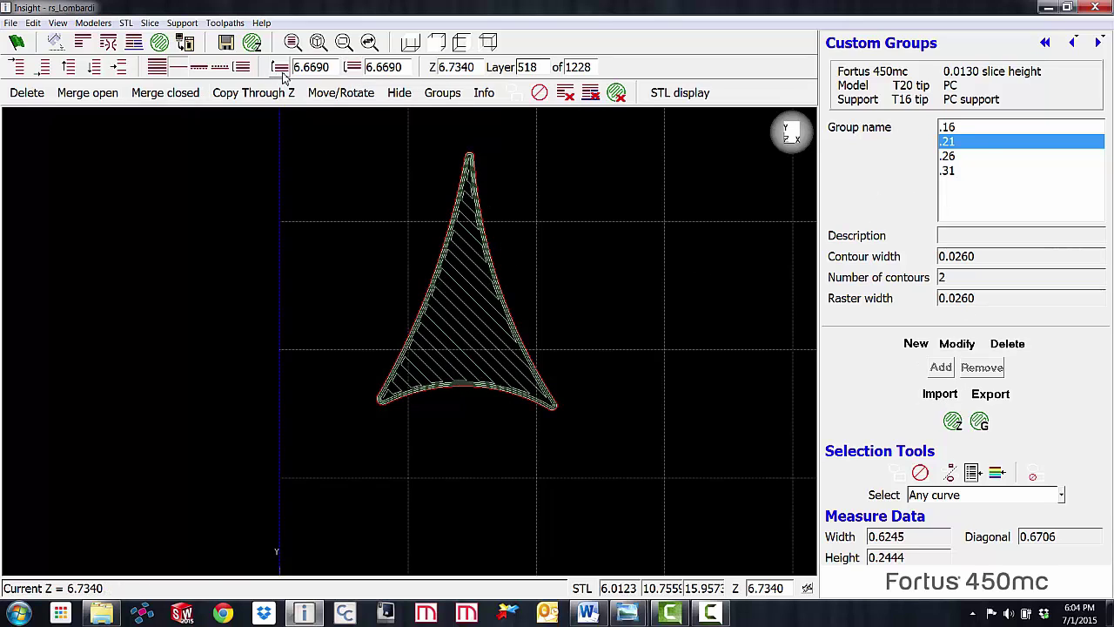
click(280, 70)
Add the stand boundary curves in the range from 6.6690 to 6.7340 to the .26 group.
click(949, 156)
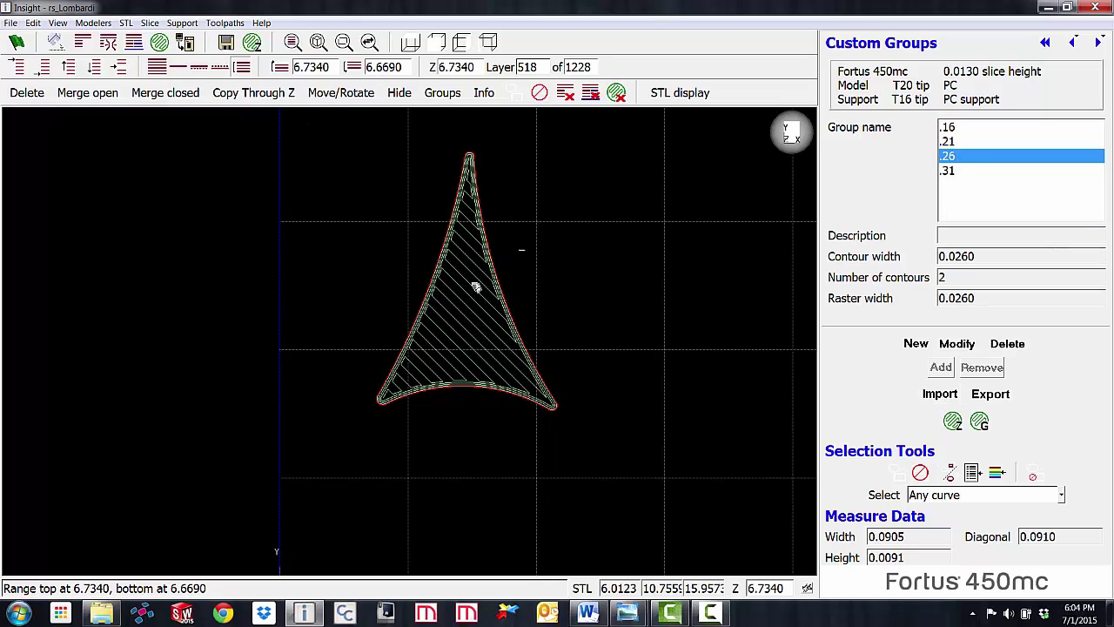
drag(517, 249, 460, 301)
click(941, 368)
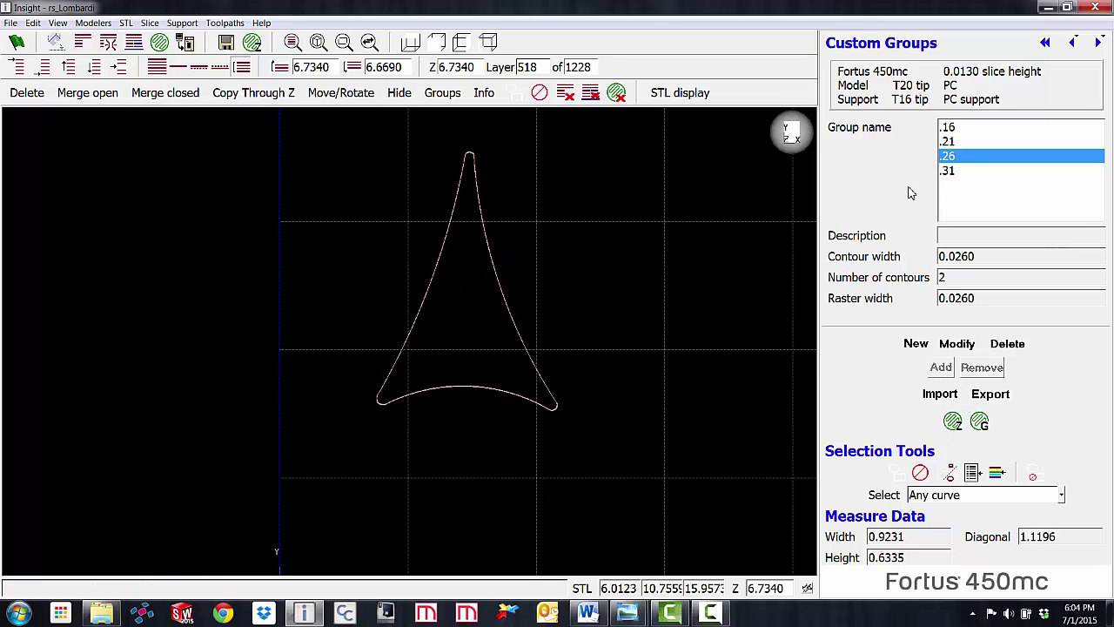
Go to the part's uppermost layer and examine the solid-to-sparse fill transition below it, stopping at layer 1219.
key(Up)
key(Up)
key(Up)
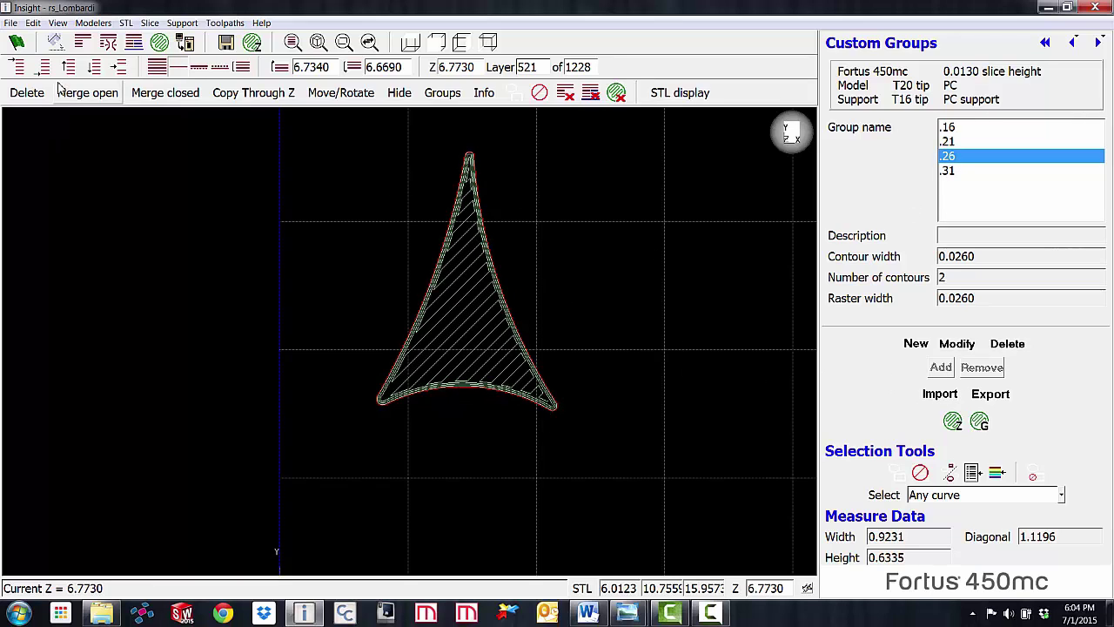
click(17, 67)
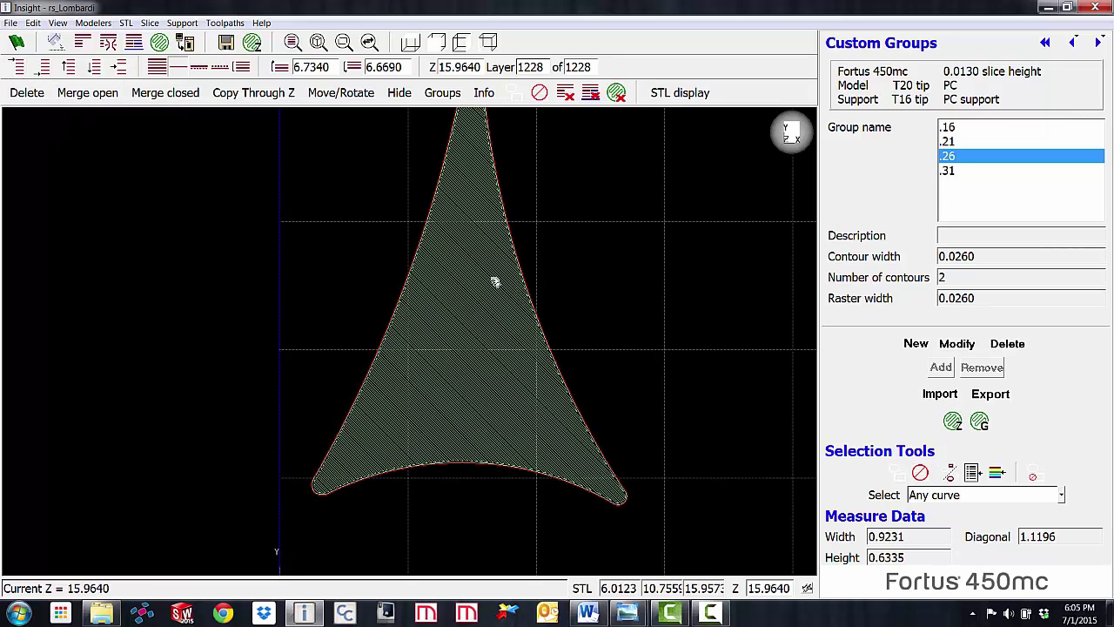
key(Down)
key(Down)
key(Down)
key(Down)
key(Down)
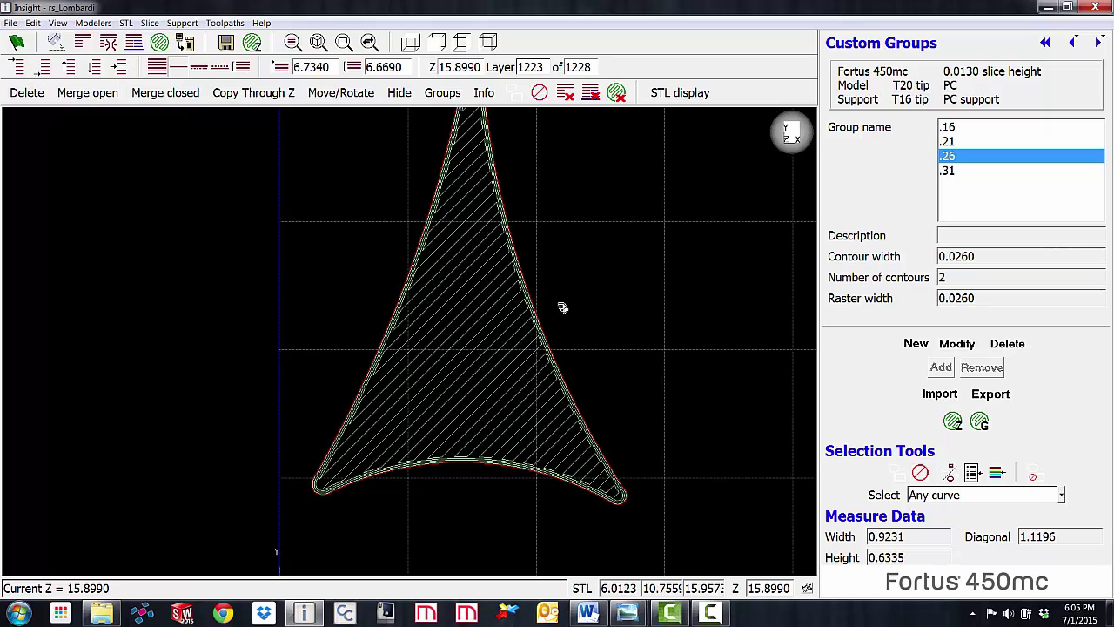
scroll(562, 307, down, 1)
key(Down)
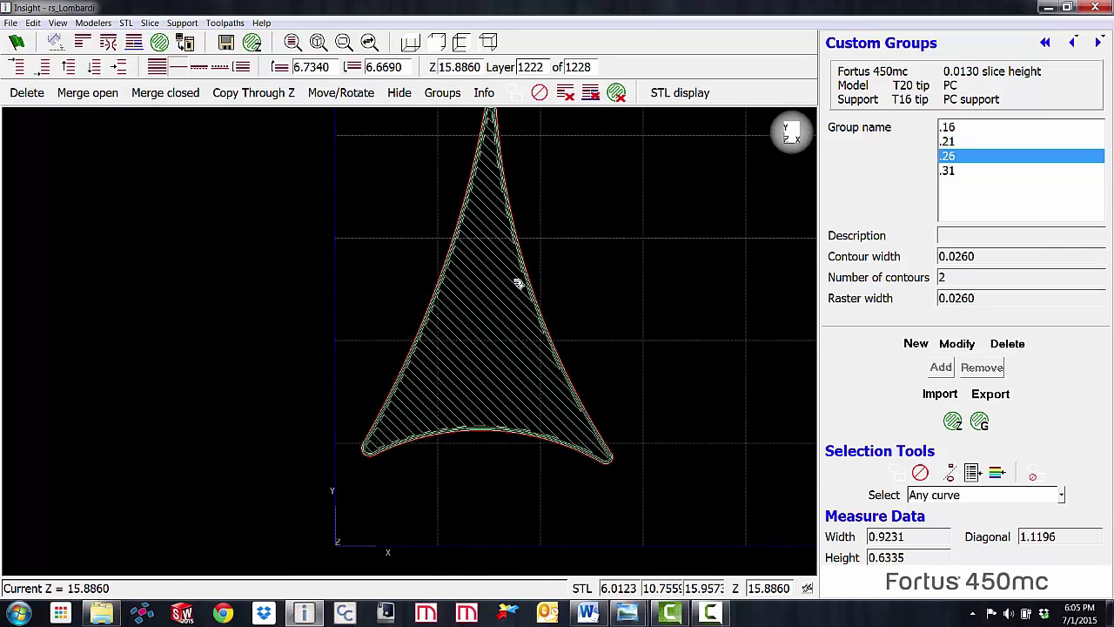
key(Down)
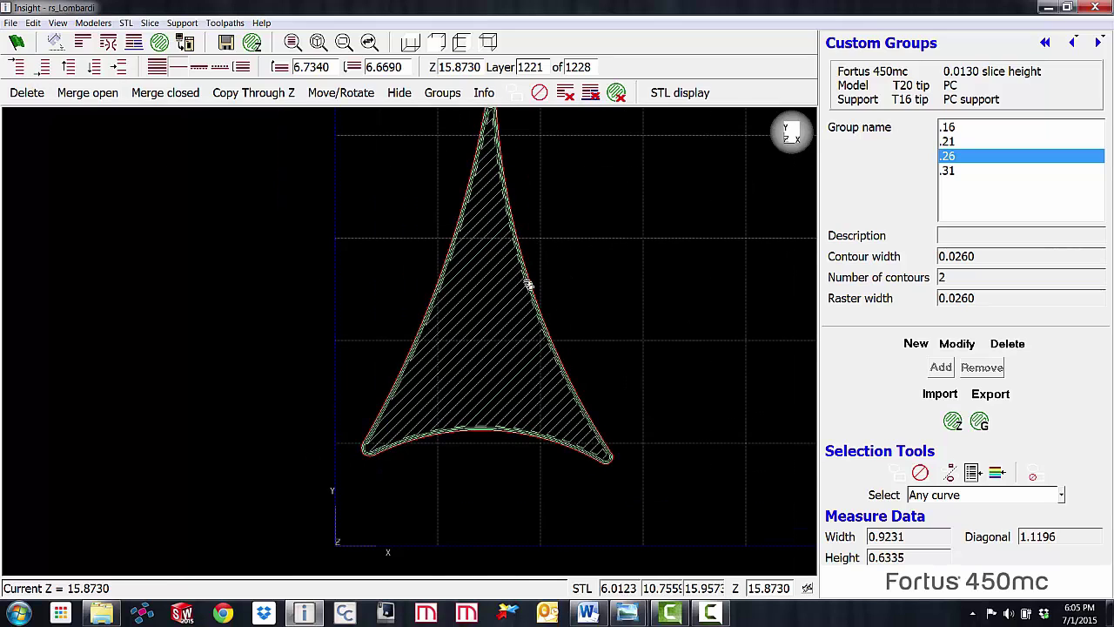
key(Up)
key(Up)
key(Up)
key(Up)
key(Up)
key(Down)
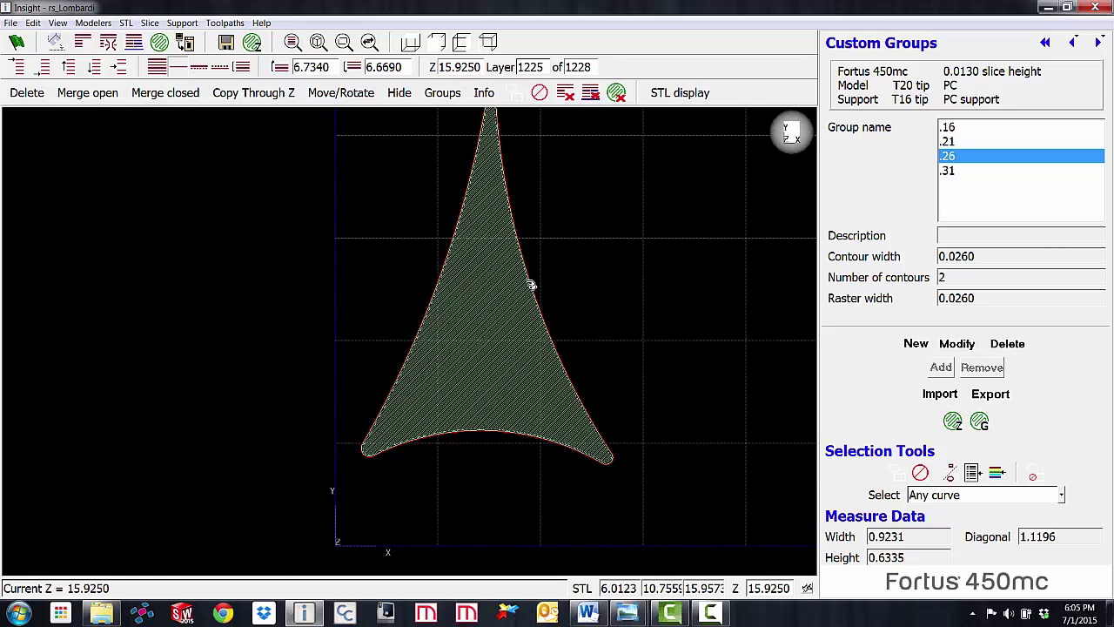
key(Down)
key(Down)
key(Down)
key(Down)
key(Down)
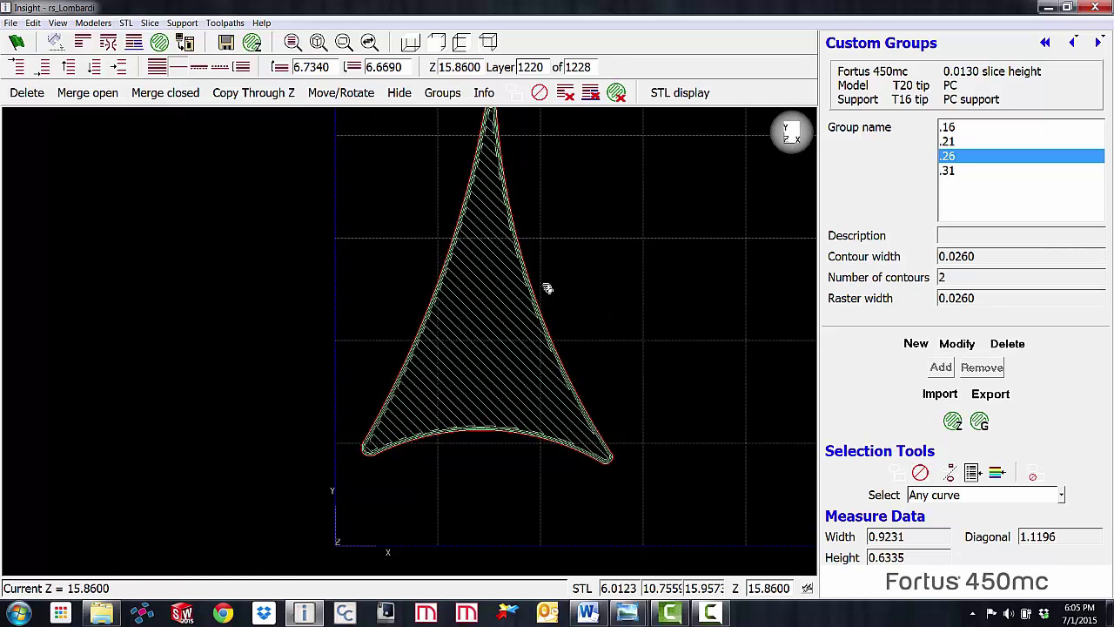
key(Down)
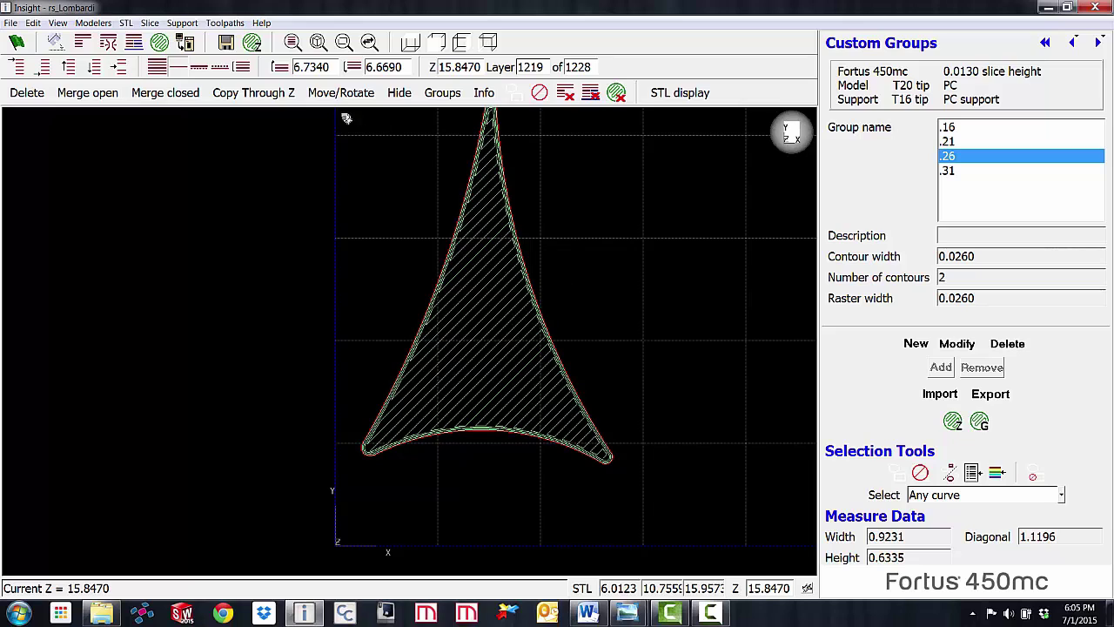
Set the layer range top to 15.8470 at layer 1219 and its bottom to 15.7820 at layer 1214.
click(280, 68)
key(Down)
key(Down)
key(Down)
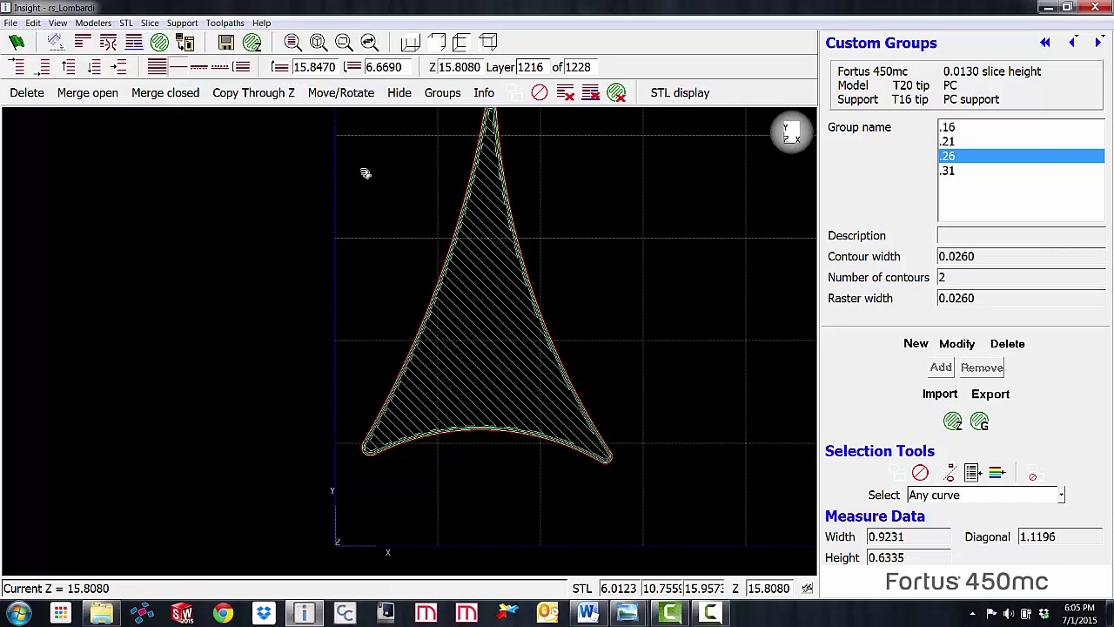
key(Down)
key(Down)
click(353, 67)
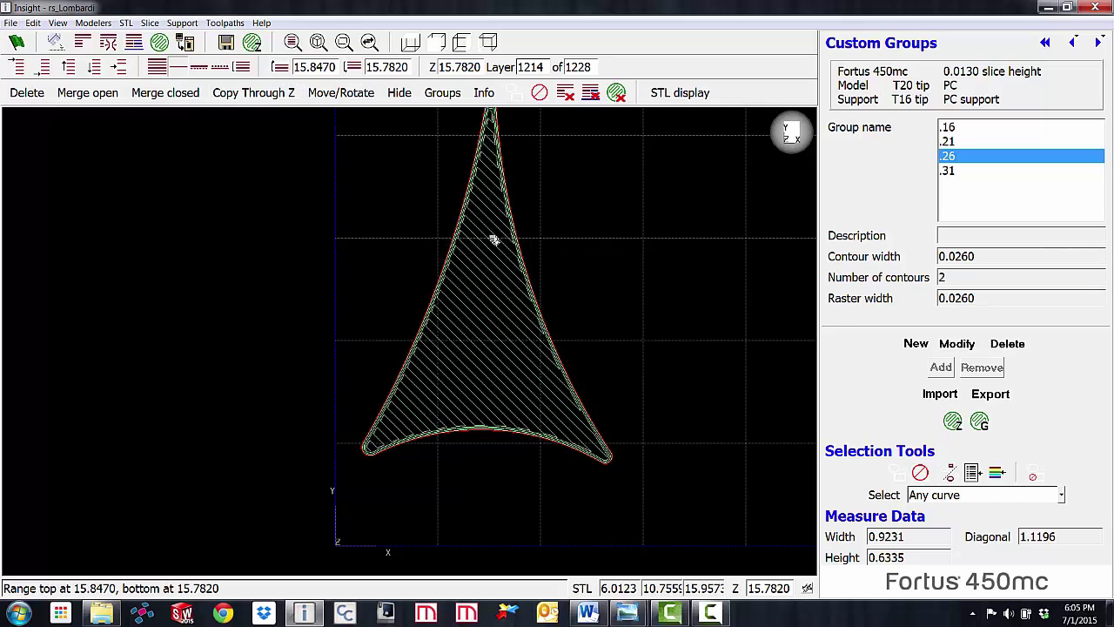
Display the range from 15.7820 to 15.8470 and add its stand boundary curves to the .16 group.
click(958, 128)
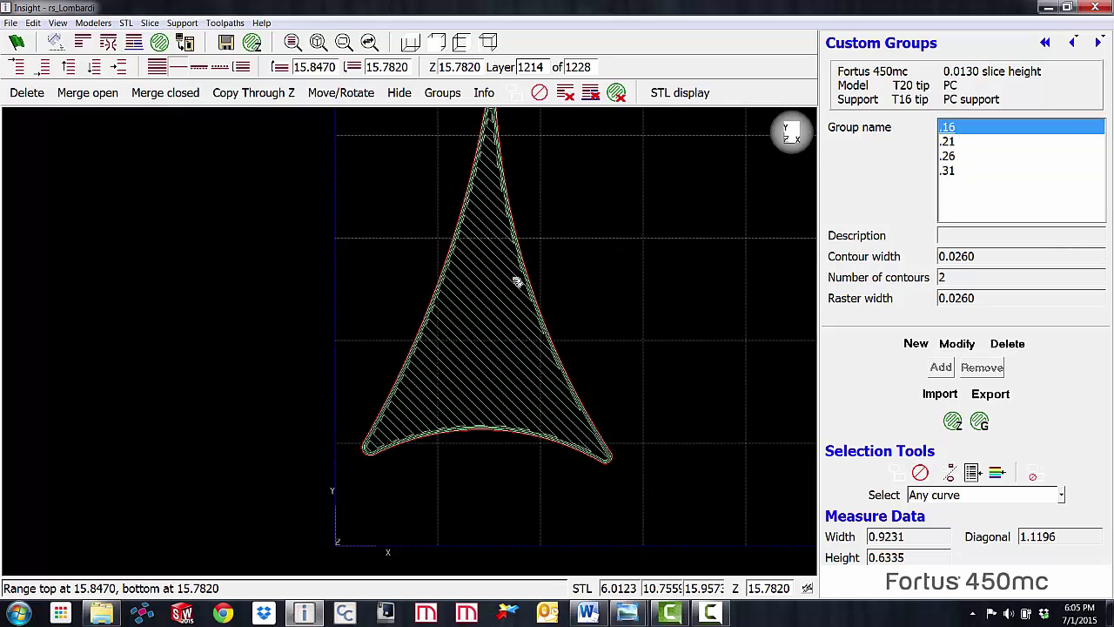
click(243, 68)
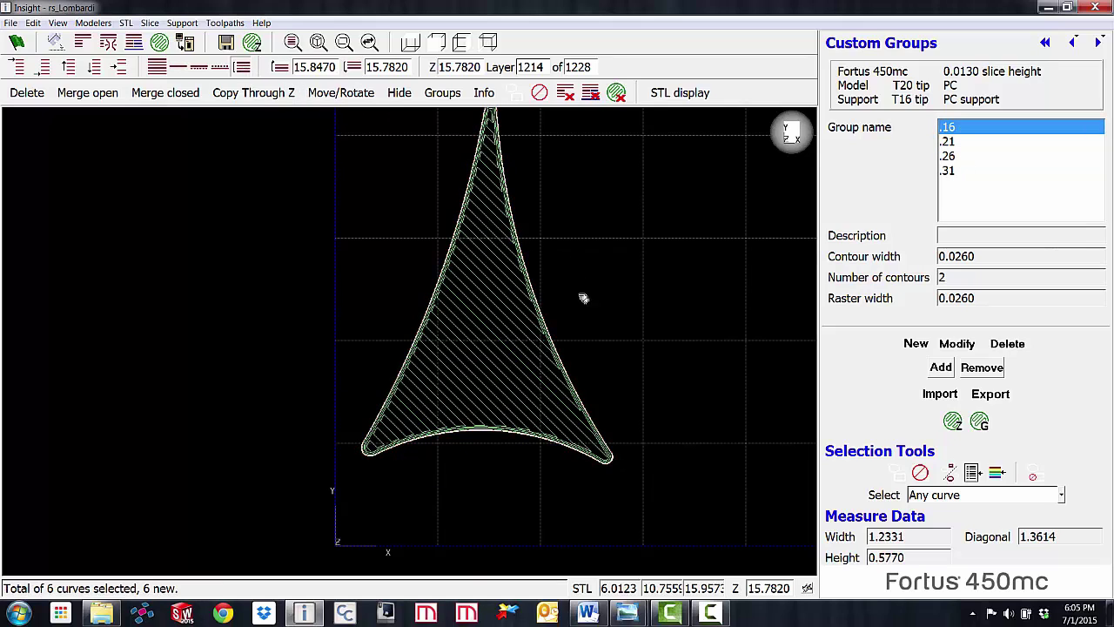
click(941, 368)
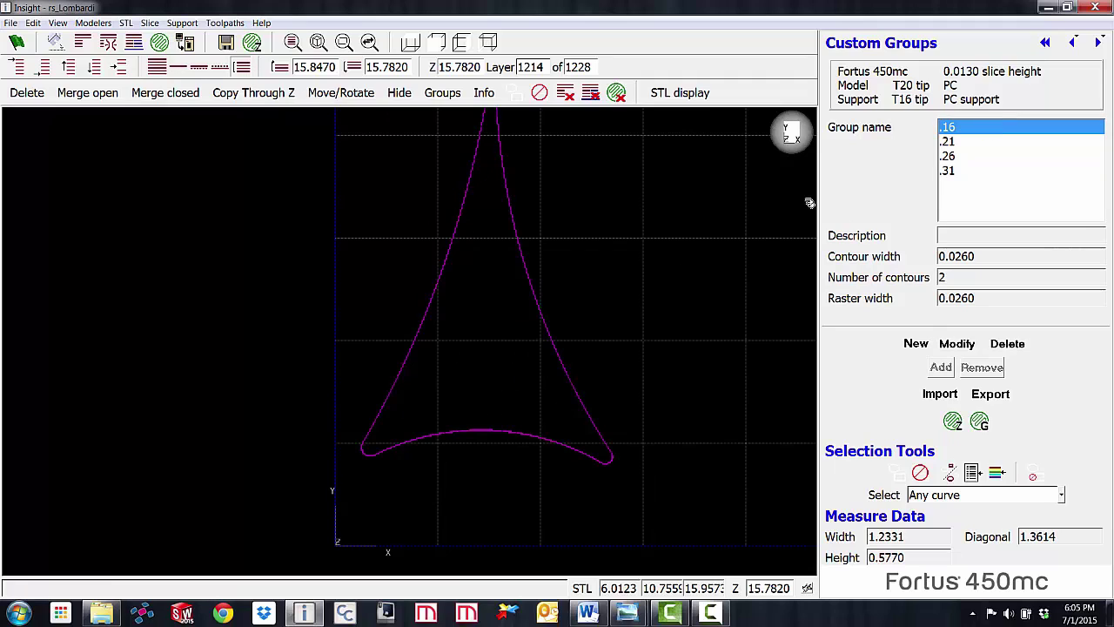
Set the layer range top to 15.7690 at layer 1213 and its bottom to 15.7040 at layer 1208.
key(Down)
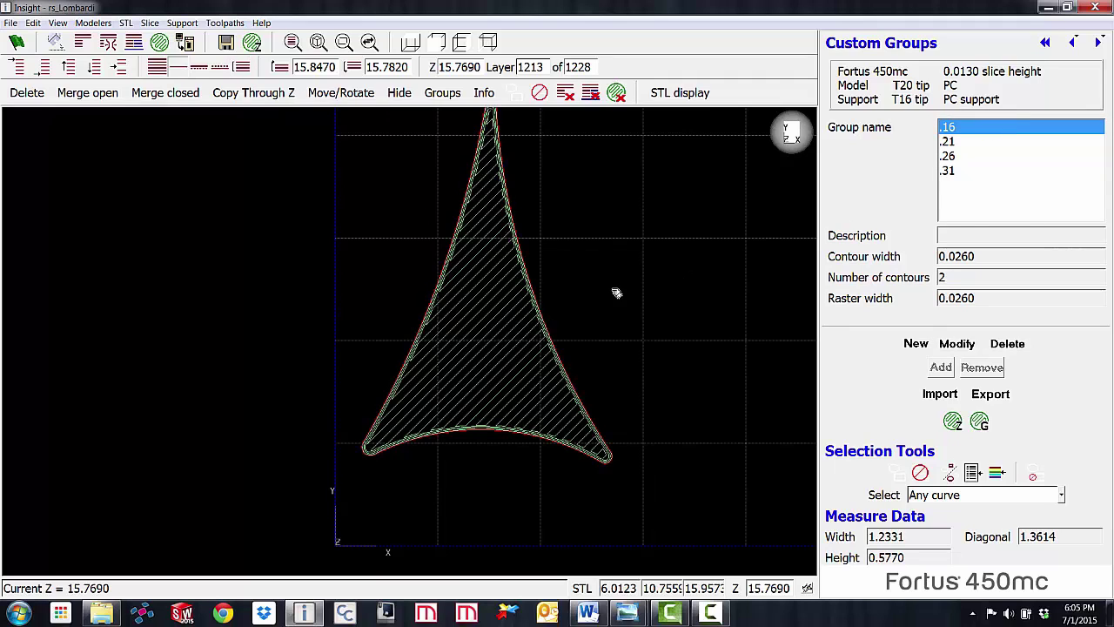
click(280, 67)
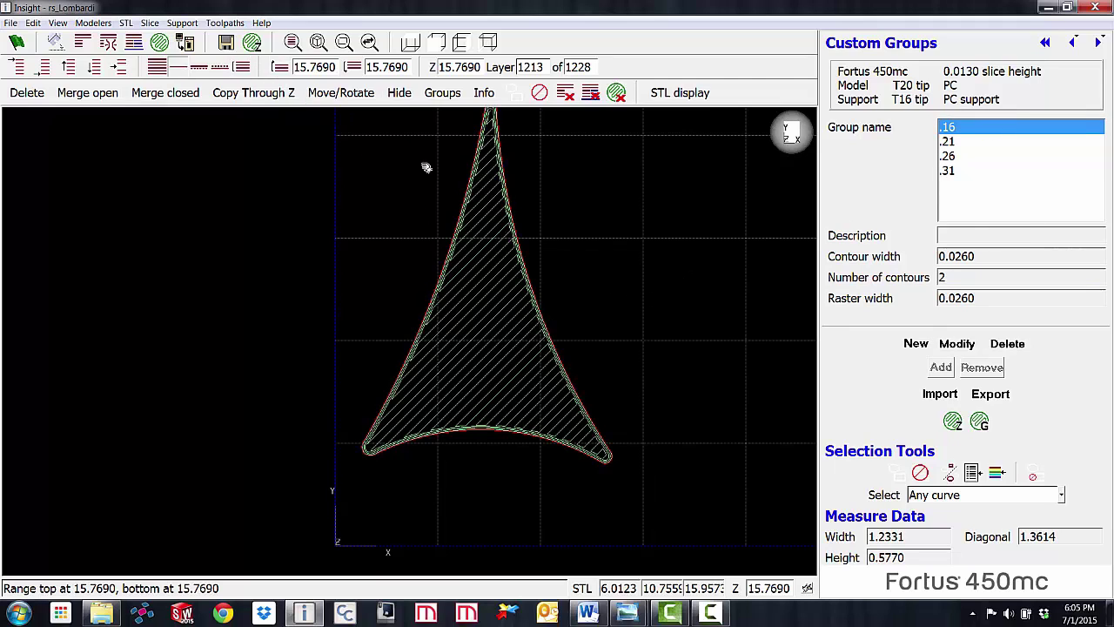
key(Down)
key(Down)
key(Down)
key(Down)
key(Down)
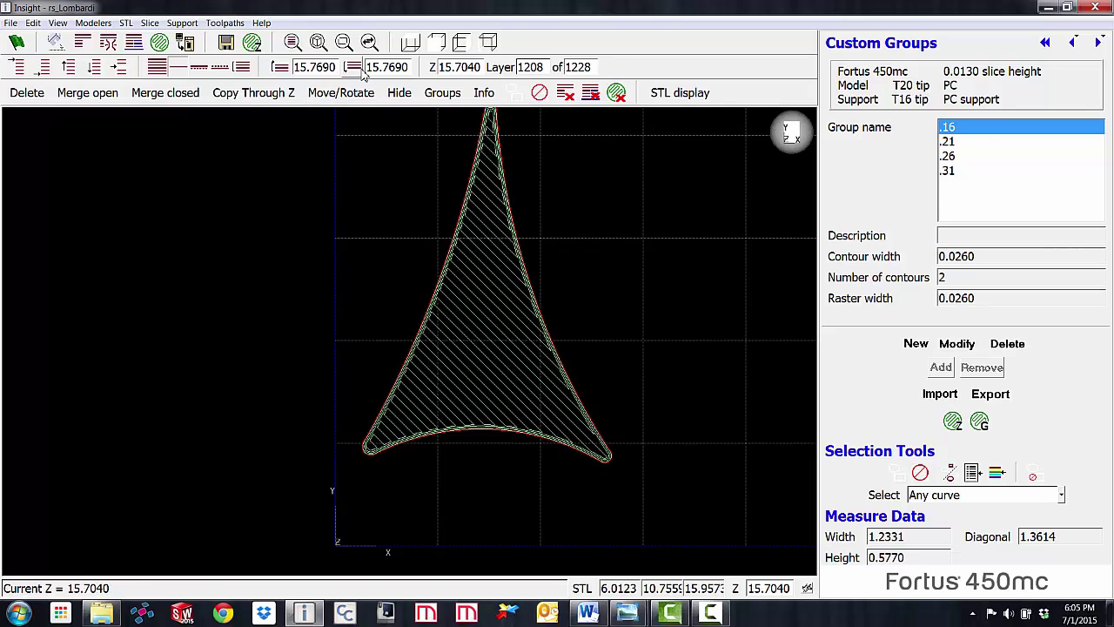
click(353, 67)
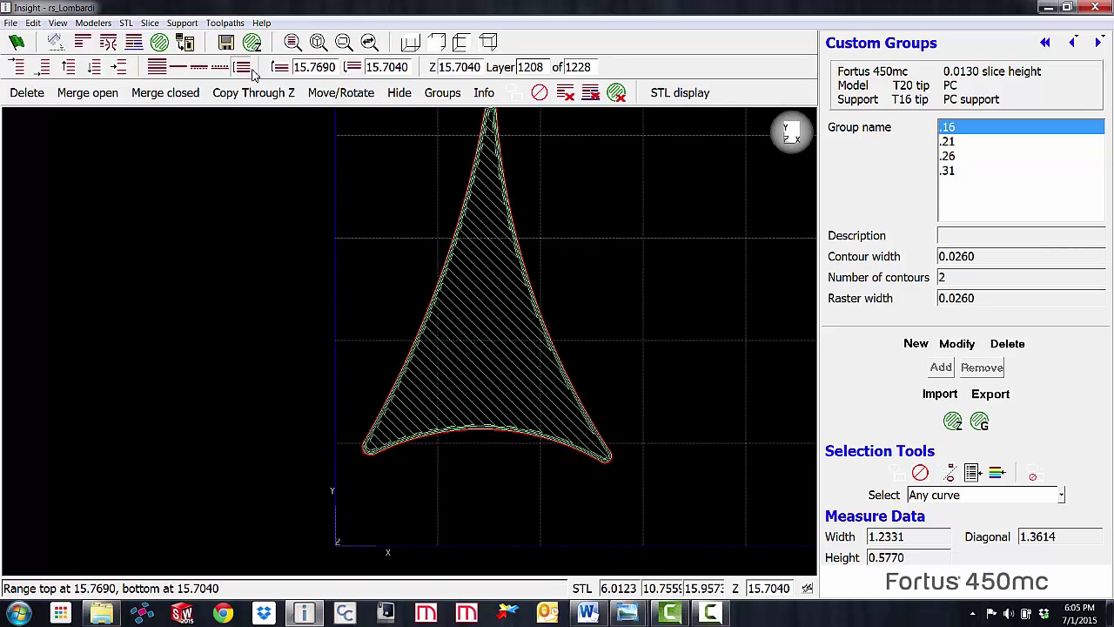
Add the stand boundary curves in the range from 15.7040 to 15.7690 to the .21 group.
click(958, 142)
drag(577, 274, 510, 311)
click(941, 368)
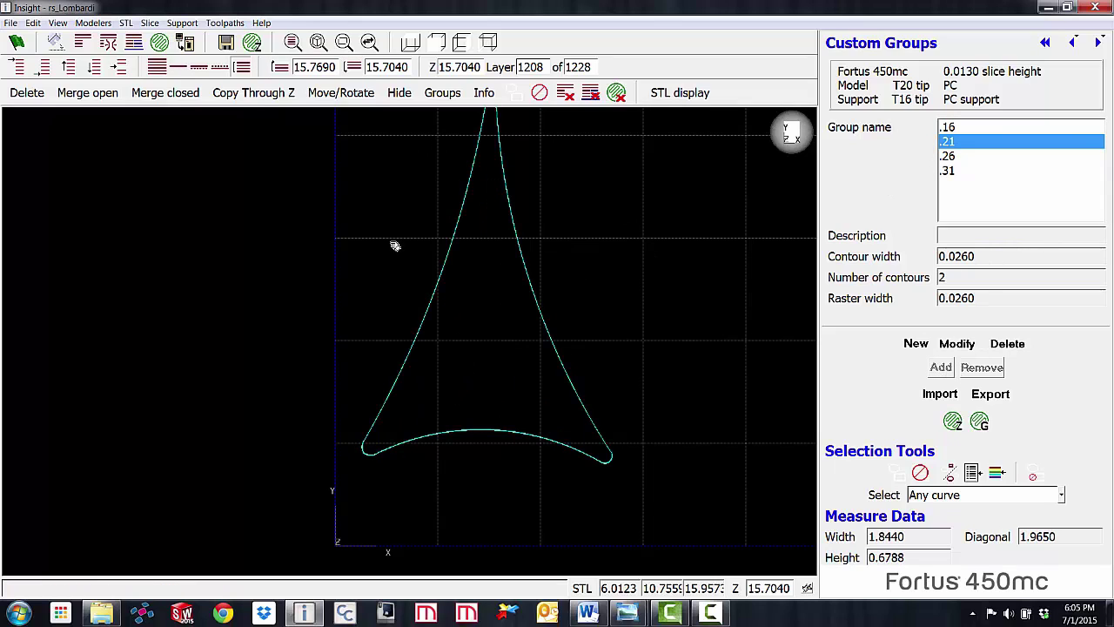
Set the layer range top to 15.6910 at layer 1207 and its bottom to 15.6260 at layer 1202.
key(Page_Down)
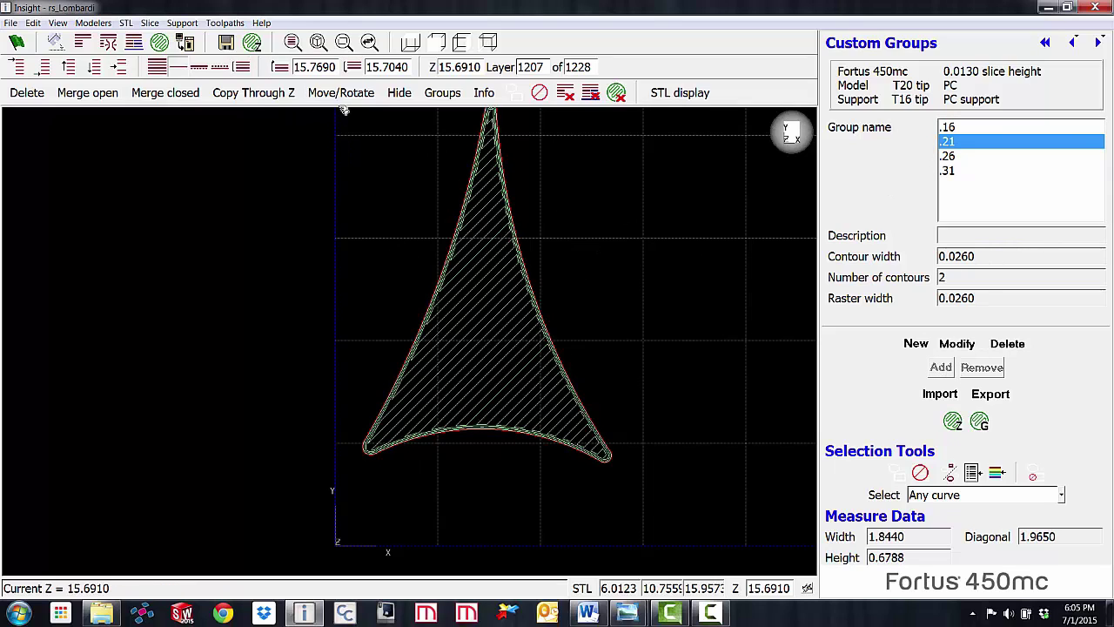
click(281, 67)
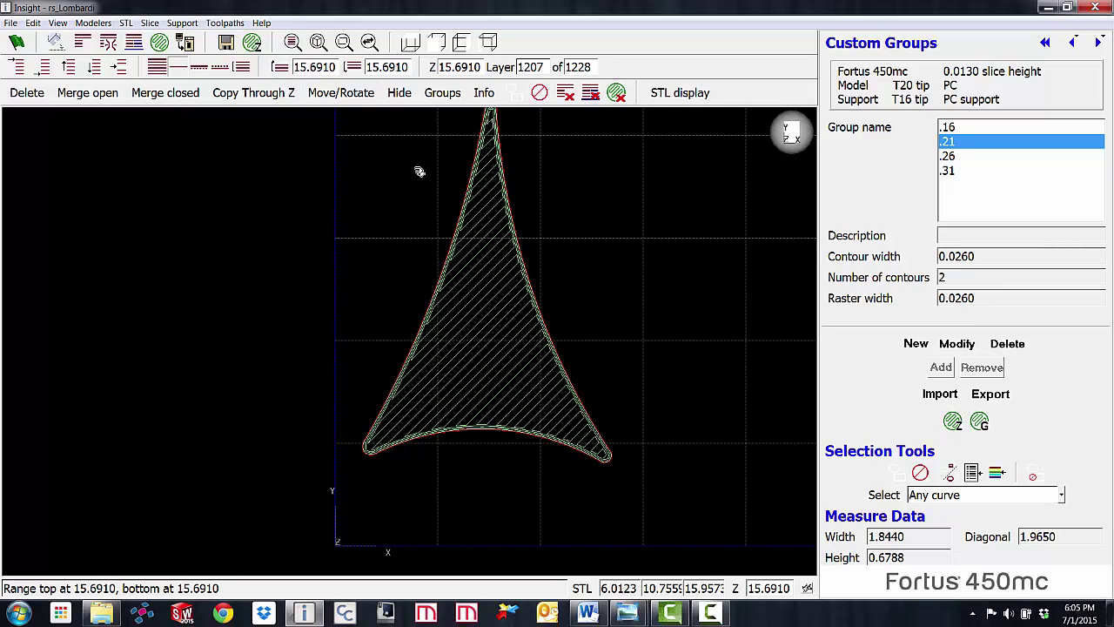
key(Page_Down)
key(Page_Down)
key(Page_Down)
key(Page_Down)
key(Page_Down)
click(352, 67)
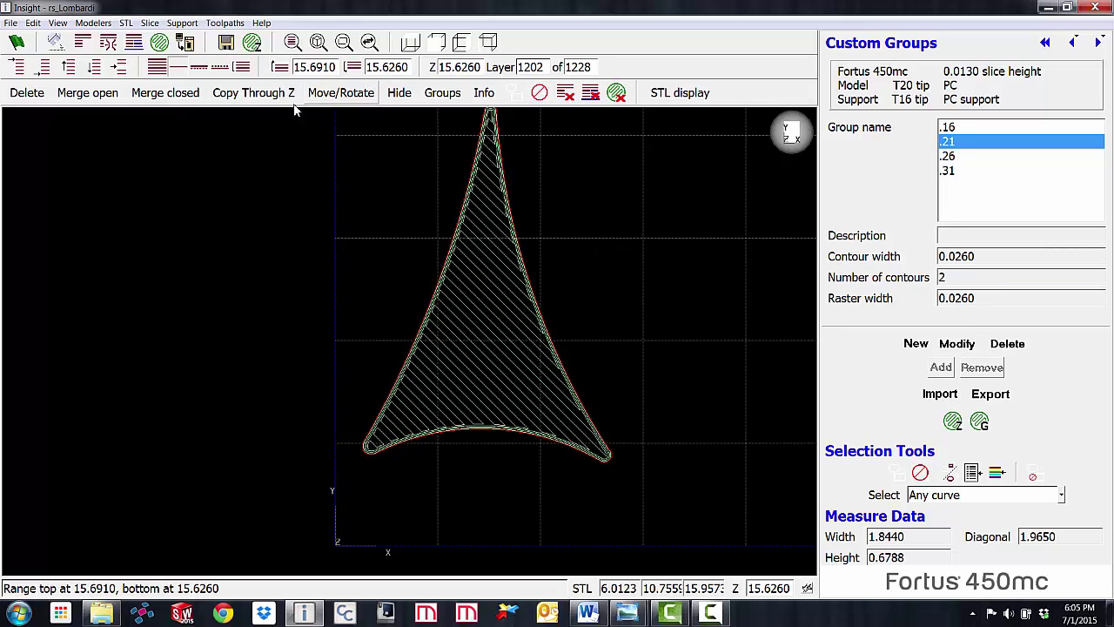
Add the stand boundary curves in the range from 15.6260 to 15.6910 to the .26 group.
click(949, 157)
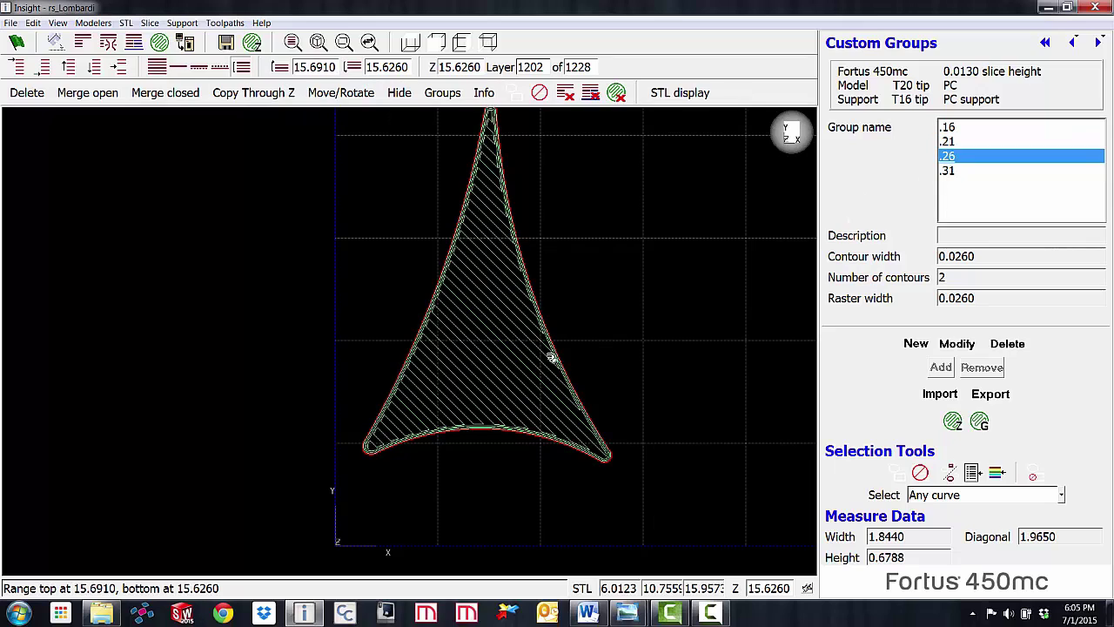
click(510, 323)
click(940, 368)
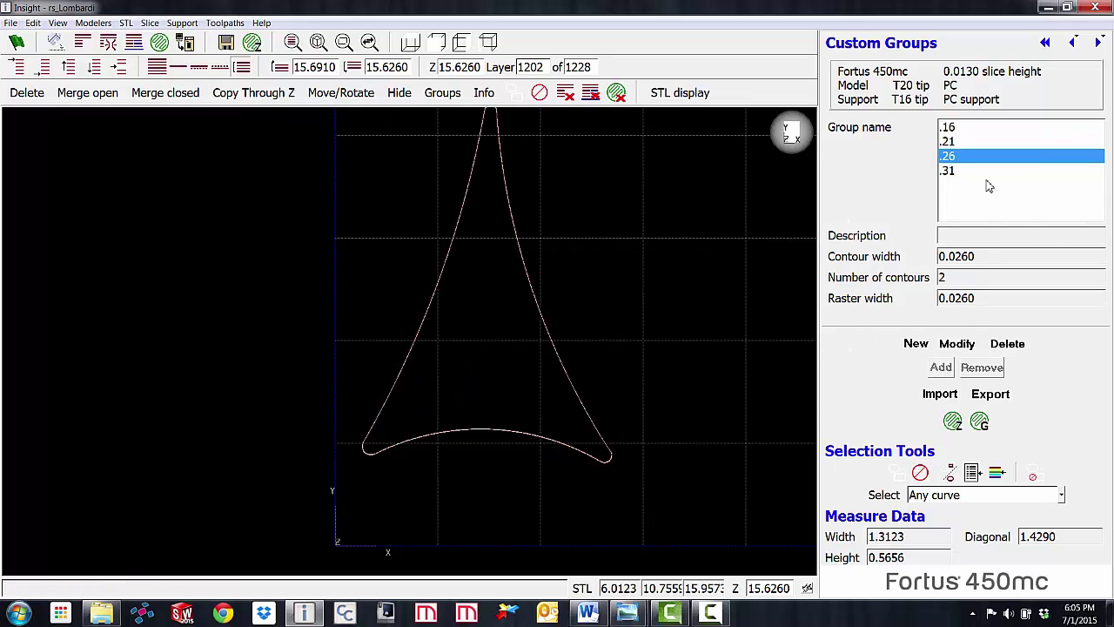
Set the layer range top to 15.6130 at layer 1201 and its bottom to 6.7470 at layer 519, just above the .26 group's lower stand curves.
key(Page_Down)
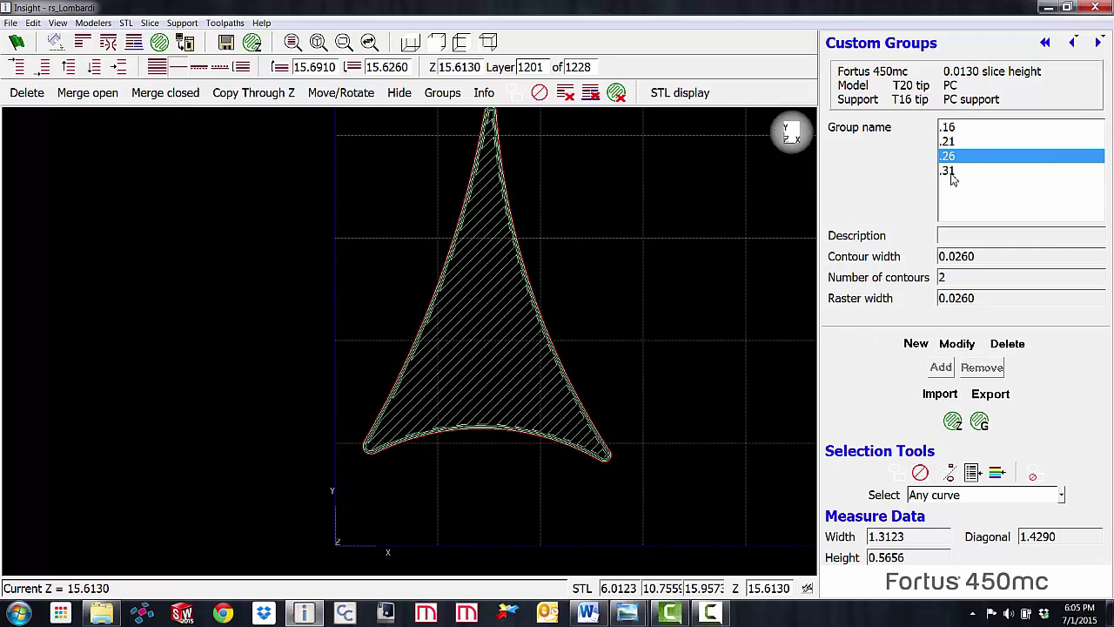
click(280, 67)
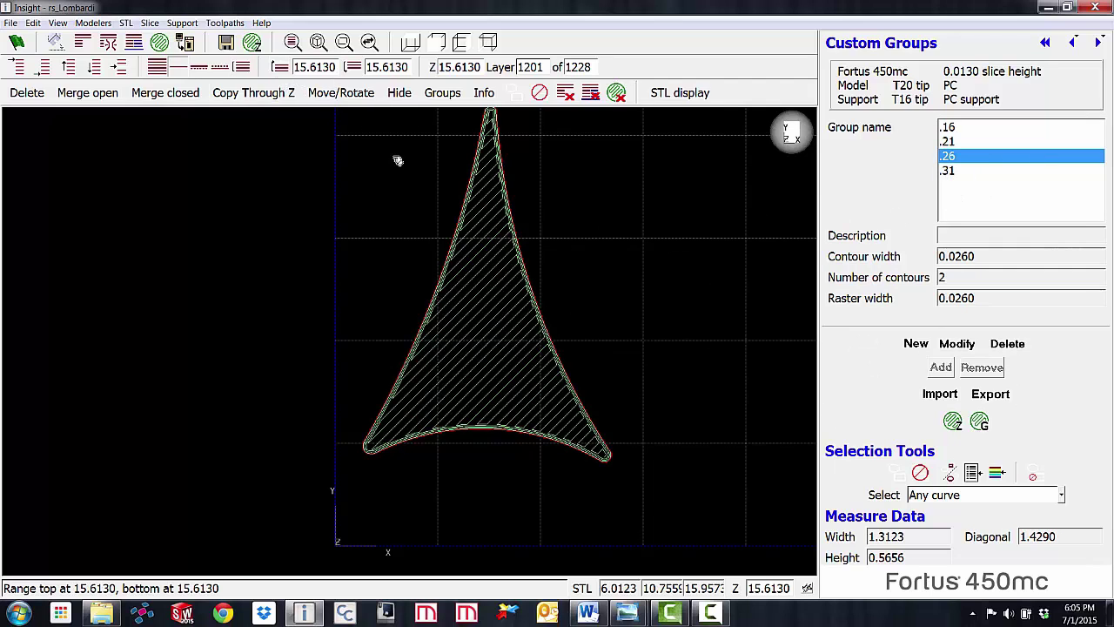
key(Page_Down)
key(Page_Down)
key(Page_Down)
key(Page_Down)
key(Page_Down)
key(Page_Down)
key(Page_Down)
key(Page_Down)
key(Page_Down)
key(Page_Down)
key(Page_Down)
key(Page_Down)
key(Page_Down)
key(Page_Down)
key(Page_Down)
key(Page_Down)
key(Page_Down)
key(Page_Down)
key(Page_Down)
key(Page_Down)
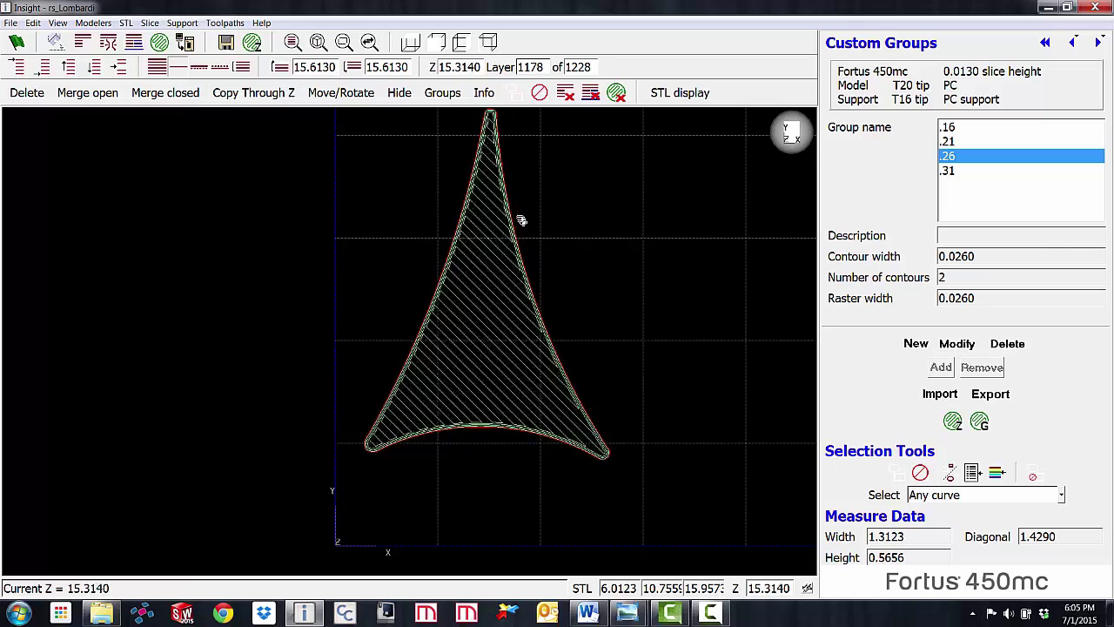
key(Page_Down)
key(Page_Down)
key(Page_Down)
key(Page_Down)
key(Page_Down)
key(Page_Down)
key(Page_Down)
key(Page_Down)
key(Page_Down)
key(Page_Down)
key(Page_Down)
key(Page_Down)
key(Page_Down)
key(Page_Down)
key(Page_Down)
key(Page_Down)
key(Page_Down)
key(Page_Down)
key(Page_Down)
key(Page_Down)
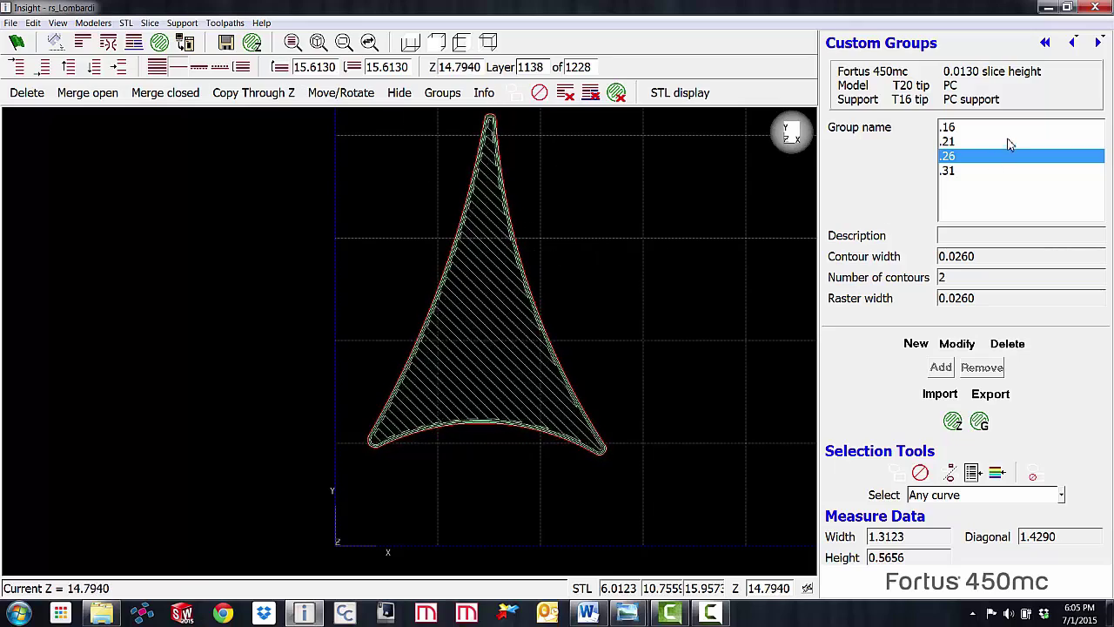
key(Page_Down)
key(Page_Down)
key(Page_Down)
key(Page_Down)
key(Page_Down)
key(Page_Down)
key(Page_Down)
key(Page_Down)
key(Page_Down)
key(Page_Down)
key(Page_Down)
key(Page_Down)
key(Page_Down)
key(Page_Down)
key(Page_Down)
key(Page_Down)
key(Page_Down)
key(Page_Down)
key(Page_Down)
key(Page_Down)
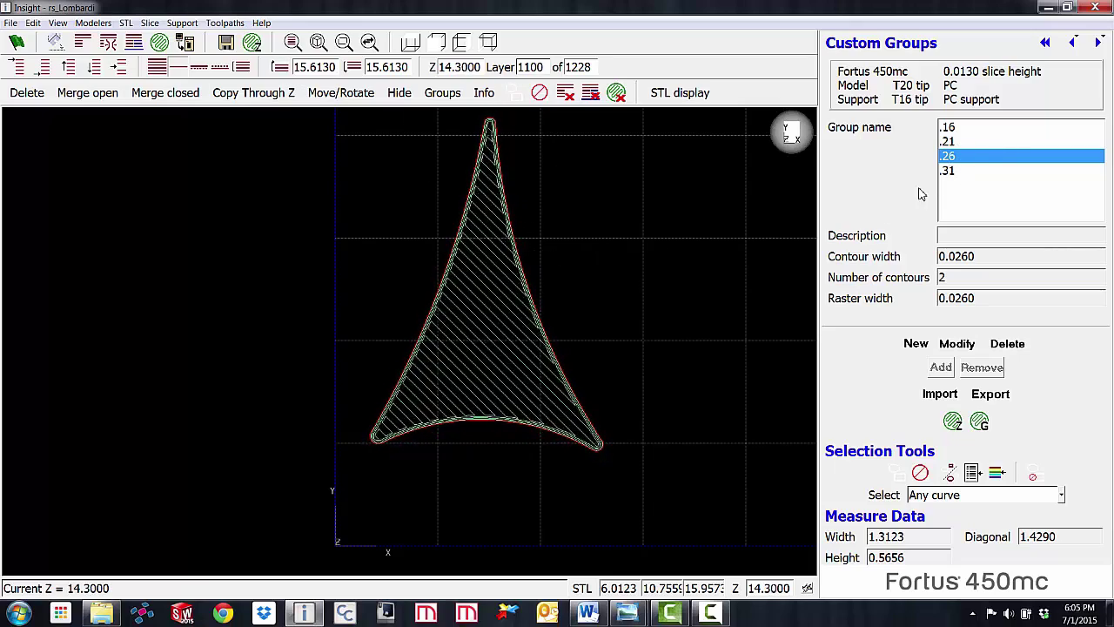
key(Page_Down)
key(Page_Down)
key(Page_Down)
key(Page_Down)
key(Page_Down)
key(Page_Down)
key(Page_Down)
key(Page_Down)
key(Page_Down)
key(Page_Down)
key(Page_Down)
key(Page_Down)
key(Page_Down)
key(Page_Down)
key(Page_Down)
key(Page_Down)
key(Page_Down)
key(Page_Down)
key(Page_Down)
key(Page_Down)
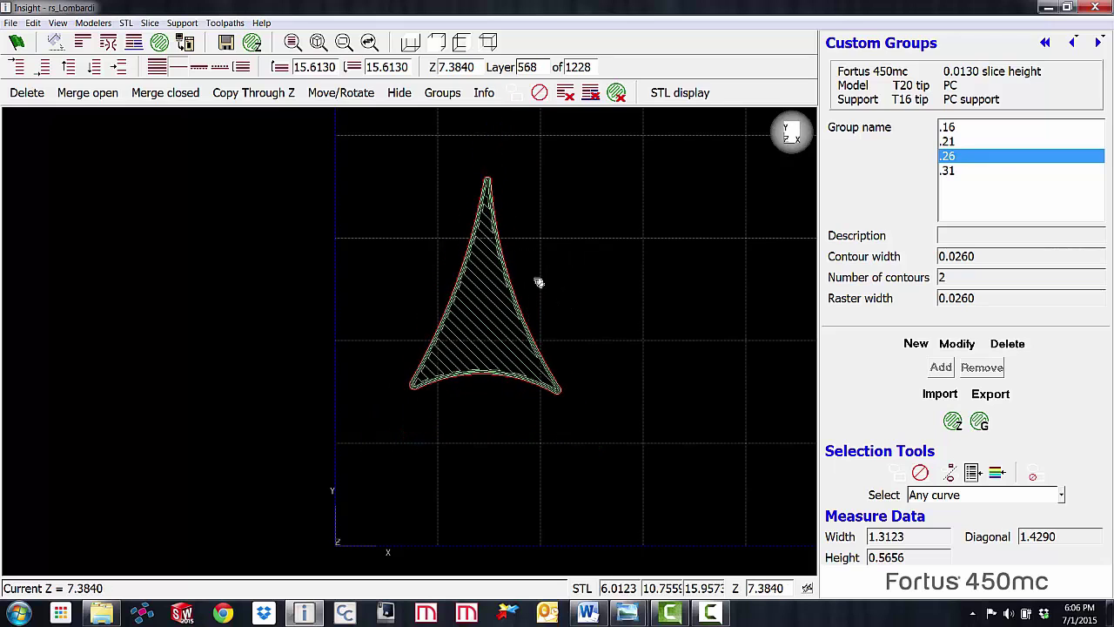
key(Page_Down)
key(Page_Down)
key(Page_Down)
key(Page_Down)
key(Page_Down)
key(Page_Down)
key(Page_Down)
key(Page_Down)
key(Page_Down)
key(Page_Down)
key(Page_Down)
key(Page_Down)
key(Page_Down)
key(Page_Down)
key(Page_Down)
key(Page_Down)
key(Page_Down)
key(Page_Down)
key(Page_Down)
key(Page_Down)
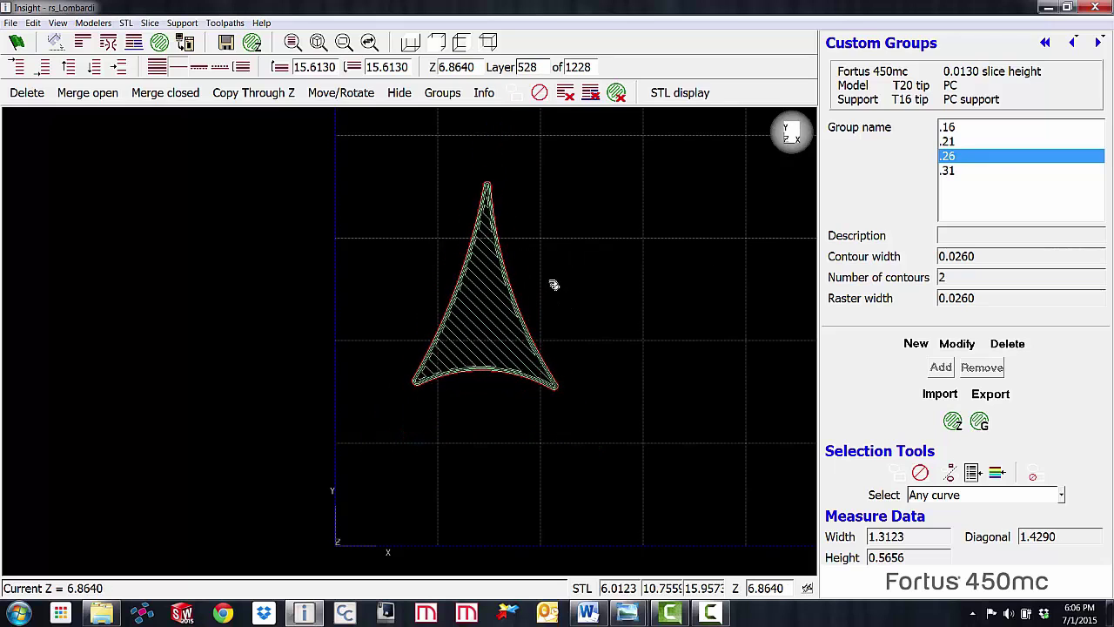
key(Page_Down)
key(Page_Down)
key(Page_Down)
key(Page_Down)
key(Page_Down)
key(Page_Down)
key(Page_Down)
key(Page_Down)
key(Page_Down)
key(Page_Down)
key(Page_Down)
key(Page_Down)
key(Page_Down)
key(Page_Down)
key(Page_Down)
key(Page_Down)
key(Page_Down)
key(Page_Down)
key(Page_Up)
key(Page_Up)
key(Page_Up)
key(Page_Up)
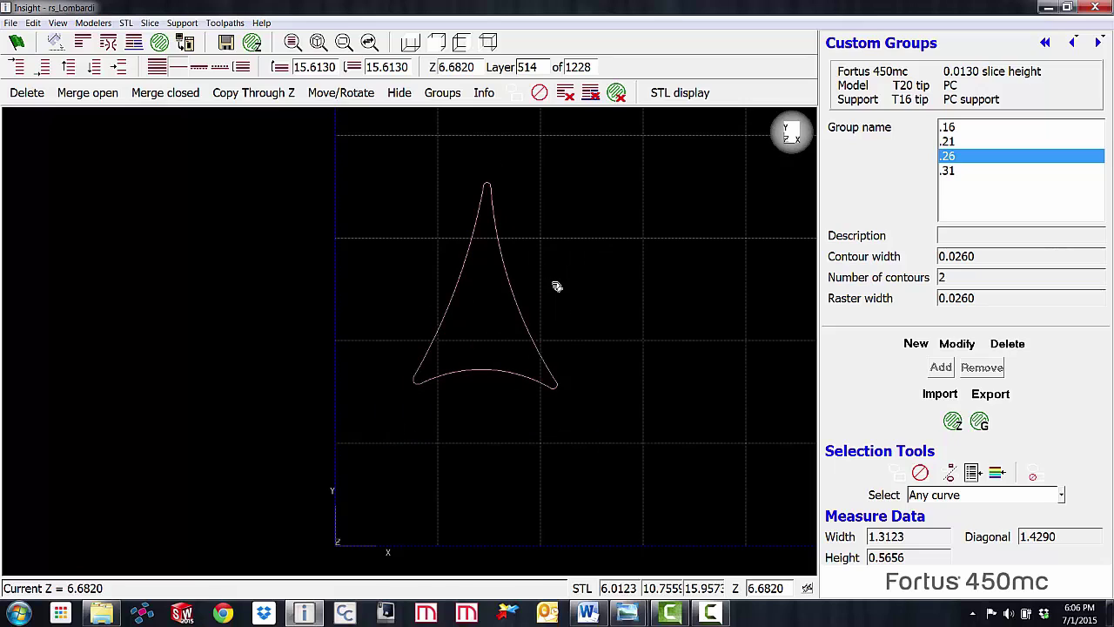
key(Page_Up)
key(Page_Up)
key(Page_Up)
key(Page_Up)
key(Page_Up)
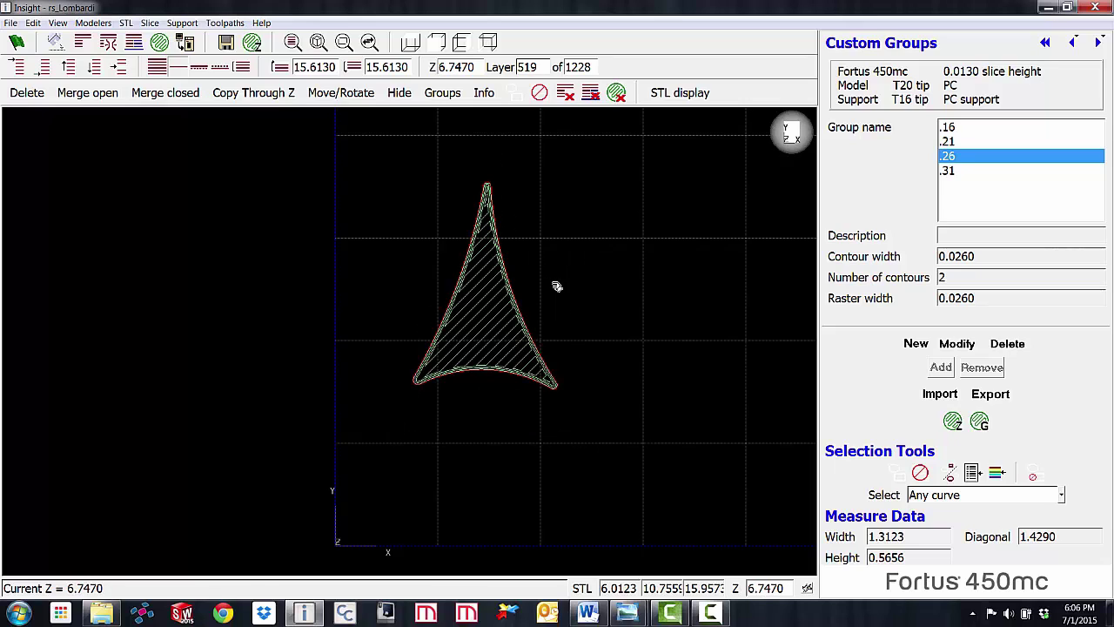
click(353, 70)
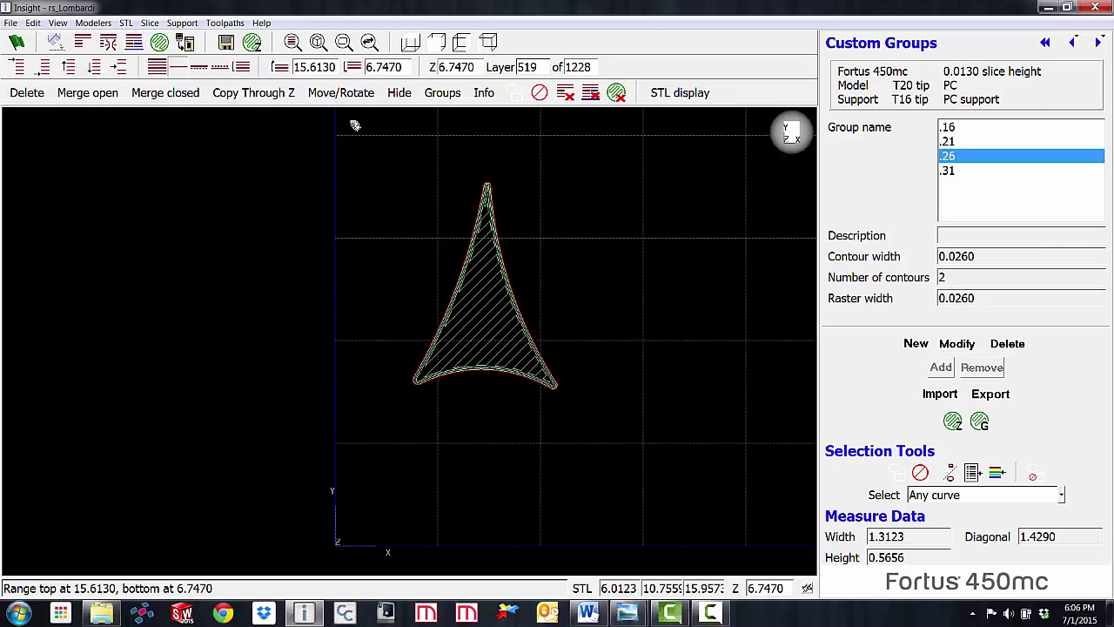
Display the range from 6.7470 to 15.6130 in isometric view and add all its stand boundary curves to the .31 group.
click(243, 68)
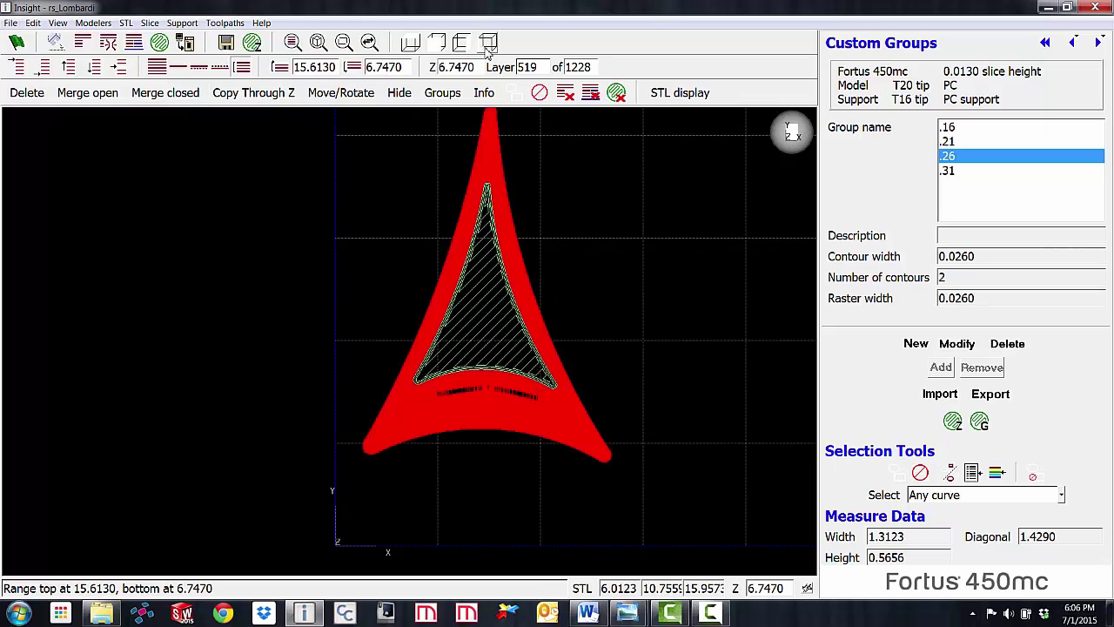
click(489, 42)
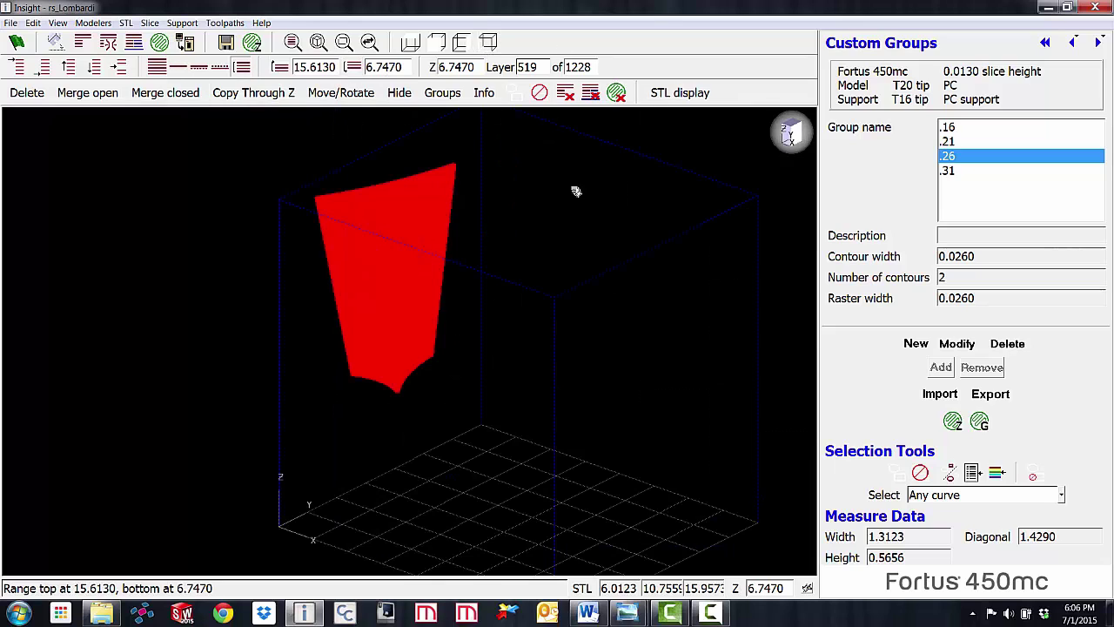
click(963, 174)
drag(350, 150, 488, 455)
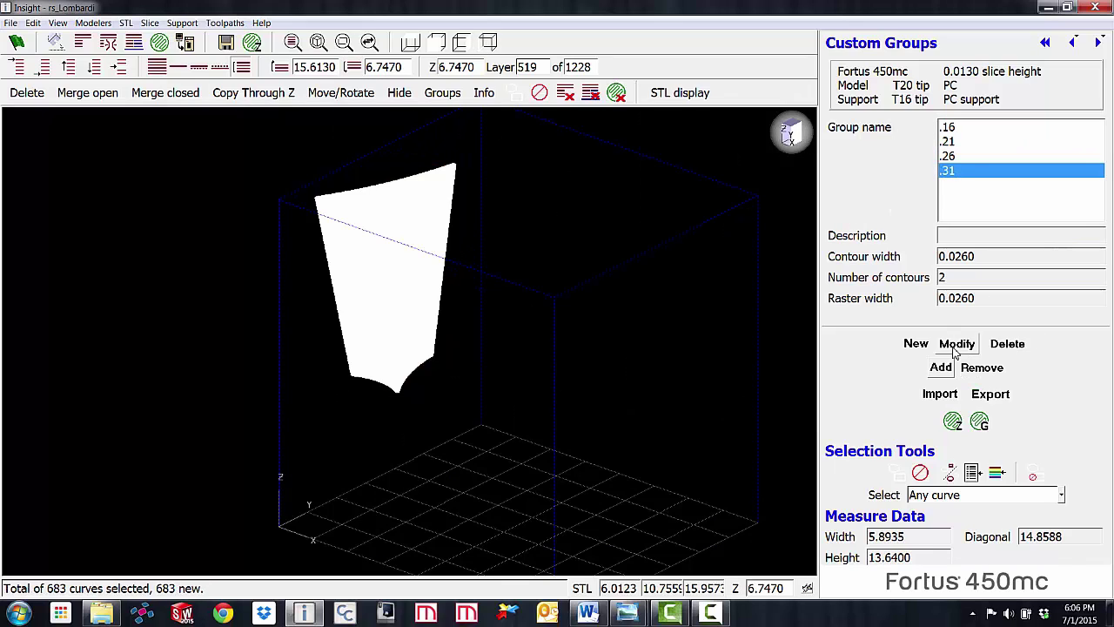
click(941, 368)
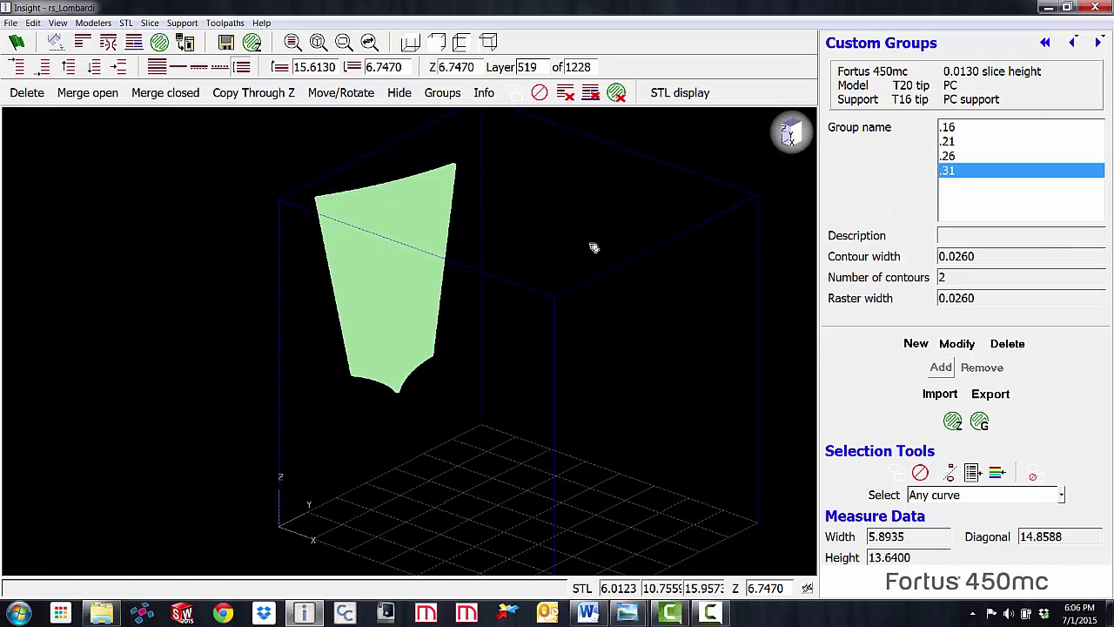
Generate the toolpaths for the custom groups and show the topmost layer, 1228, in top view.
click(159, 43)
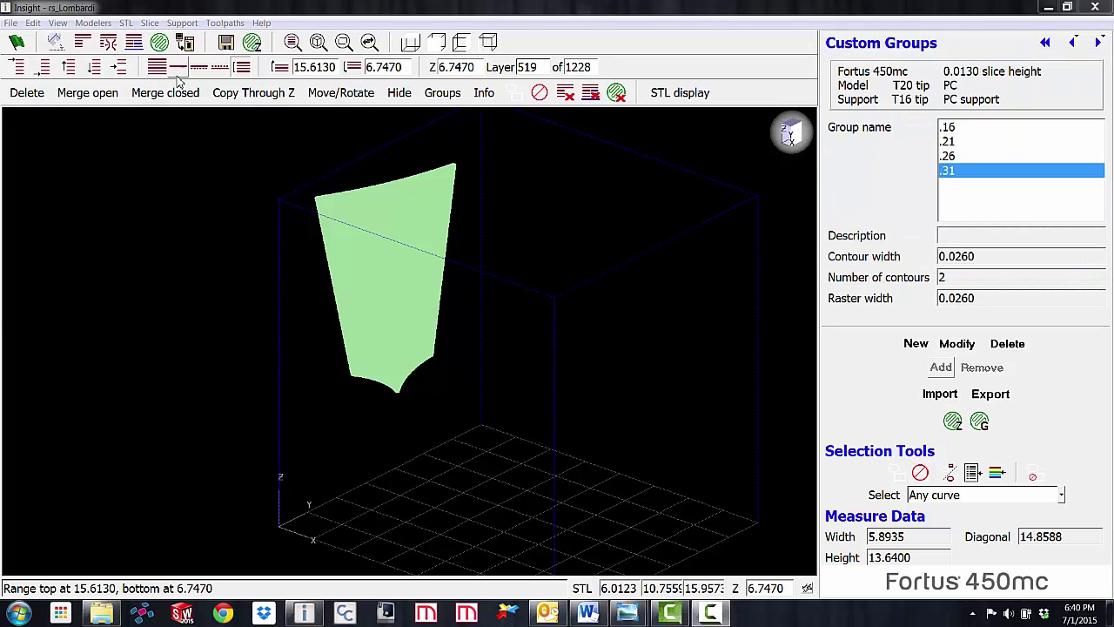
click(24, 69)
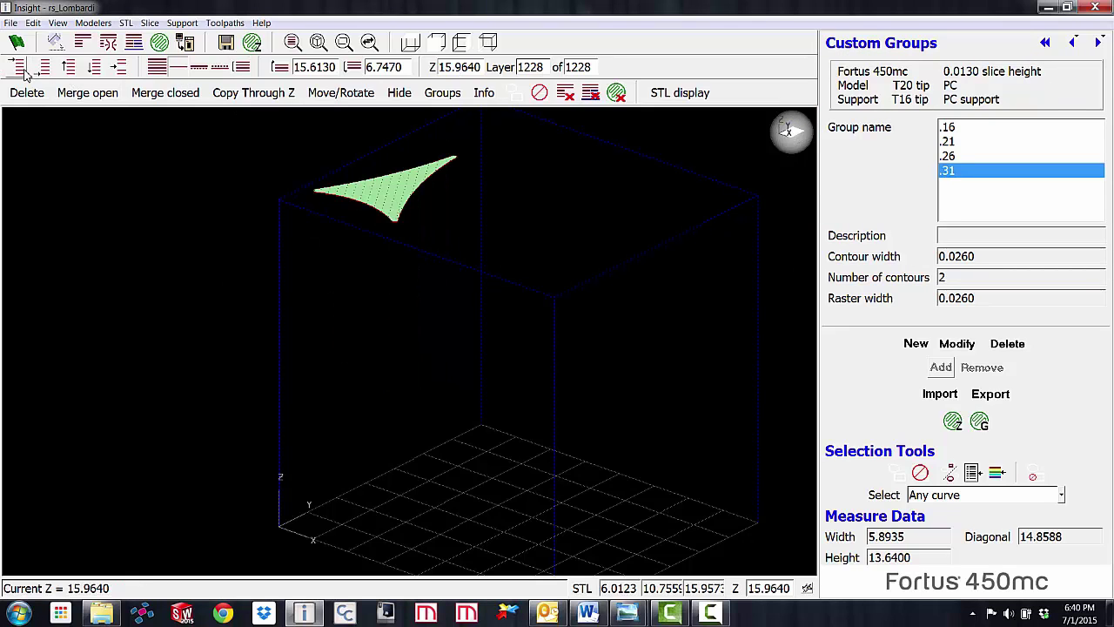
click(411, 42)
Step down through the stand layers from 1228 to 1190 to examine how the raster spacing changes between the custom groups.
key(Down)
key(Down)
key(Down)
key(Down)
key(Down)
key(Down)
key(Down)
key(Down)
key(Down)
key(Down)
key(Down)
key(Down)
key(Down)
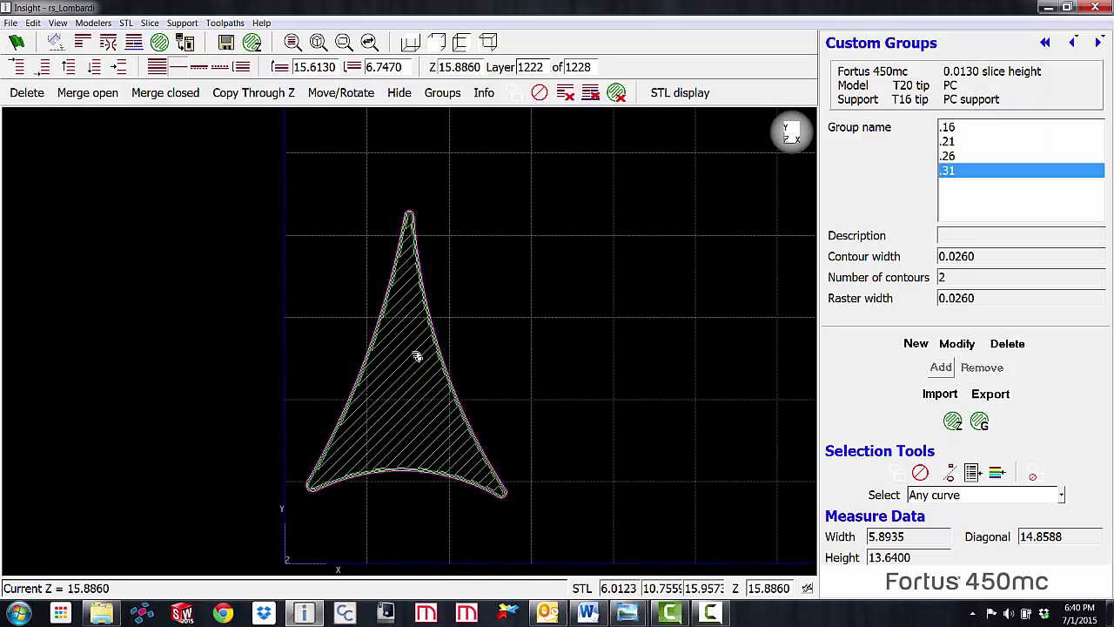
scroll(410, 352, up, 2)
key(Down)
key(Down)
key(Down)
key(Down)
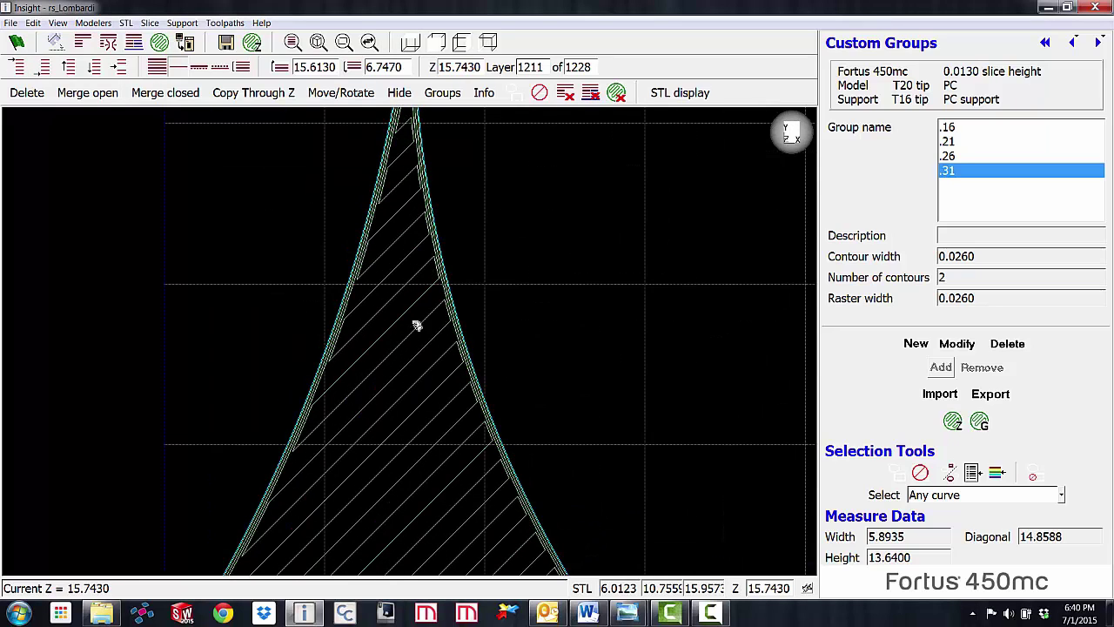
key(Down)
key(Down)
key(Down)
key(Down)
key(Down)
key(Down)
key(Down)
key(Down)
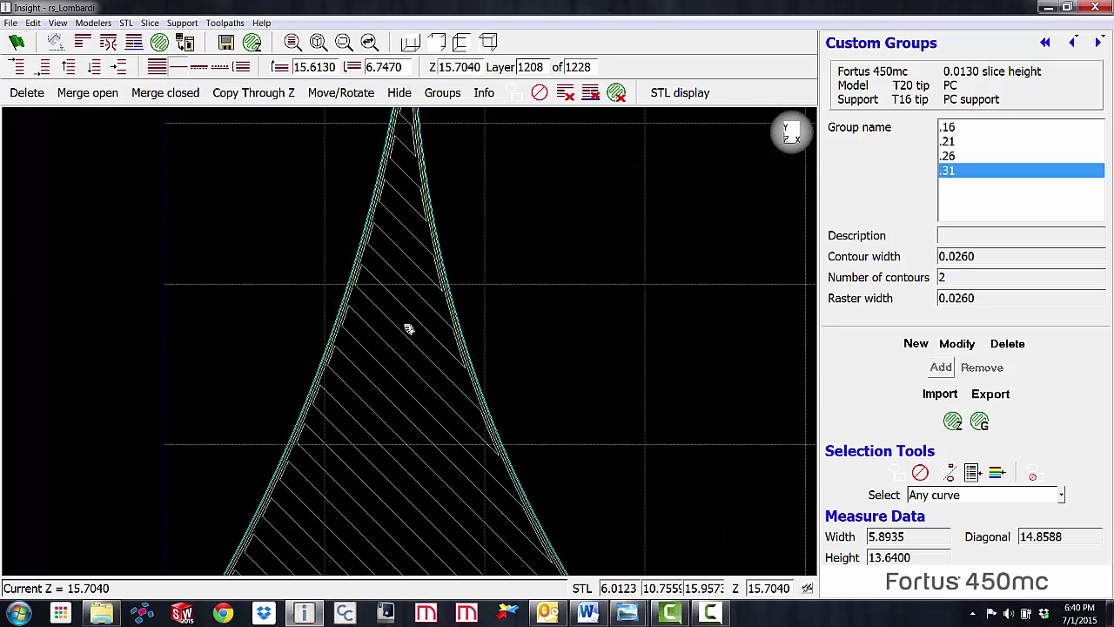
key(Down)
key(Down)
key(Down)
key(Down)
key(Down)
key(Down)
key(Down)
key(Down)
key(Down)
key(Down)
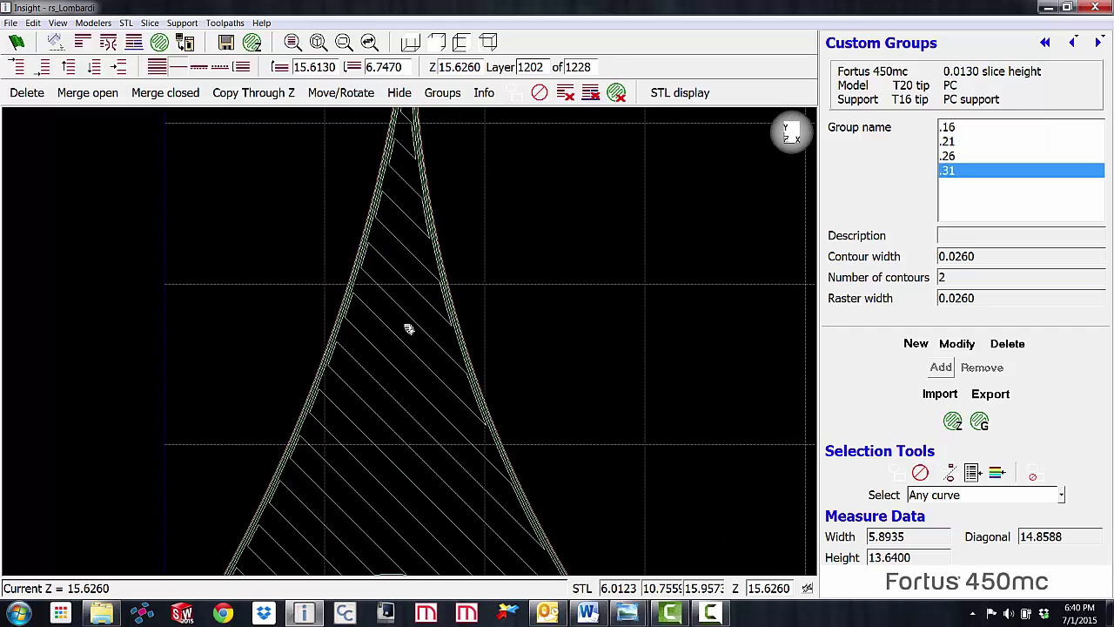
key(Down)
key(Down)
key(Down)
key(Down)
key(Down)
key(Down)
key(Down)
key(Down)
key(Down)
key(Down)
key(Down)
key(Down)
key(Down)
key(Down)
key(Down)
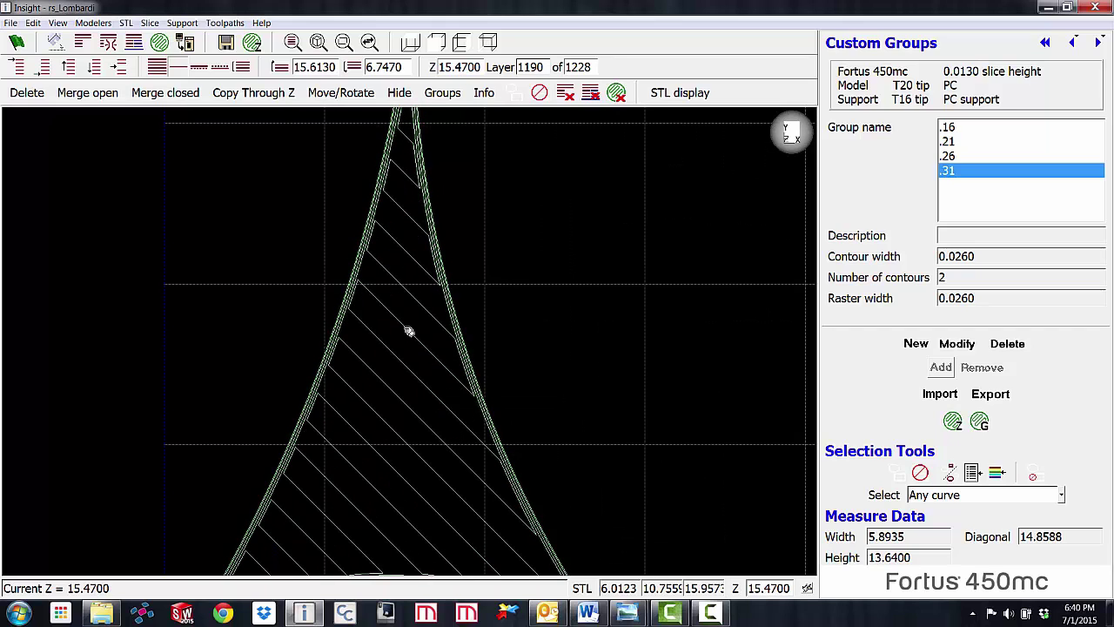
Display the toolpaths at their real width on layer 1175 and examine the sparse raster fill of the stand.
scroll(408, 342, down, 3)
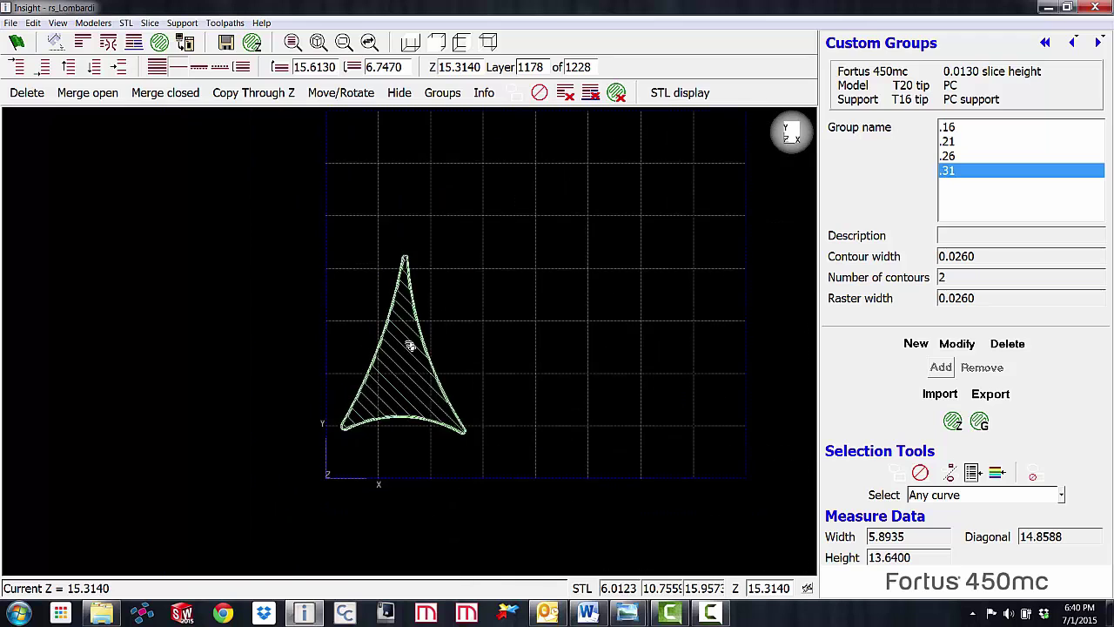
scroll(408, 374, up, 1)
key(Down)
key(Down)
key(Down)
right_click(407, 348)
click(448, 300)
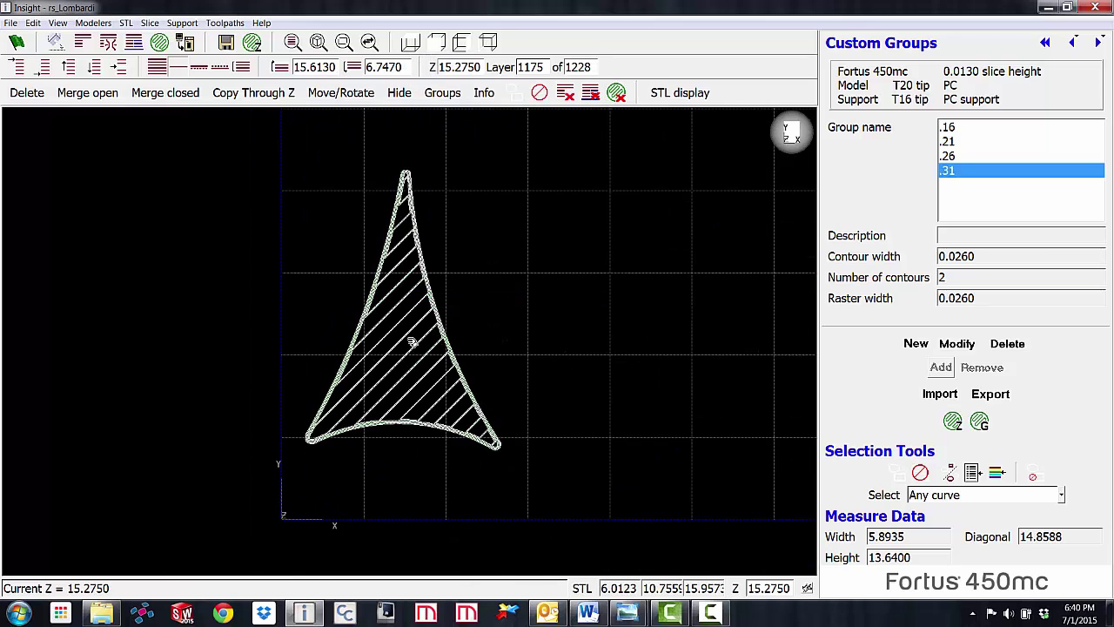
scroll(411, 341, up, 3)
scroll(411, 340, down, 3)
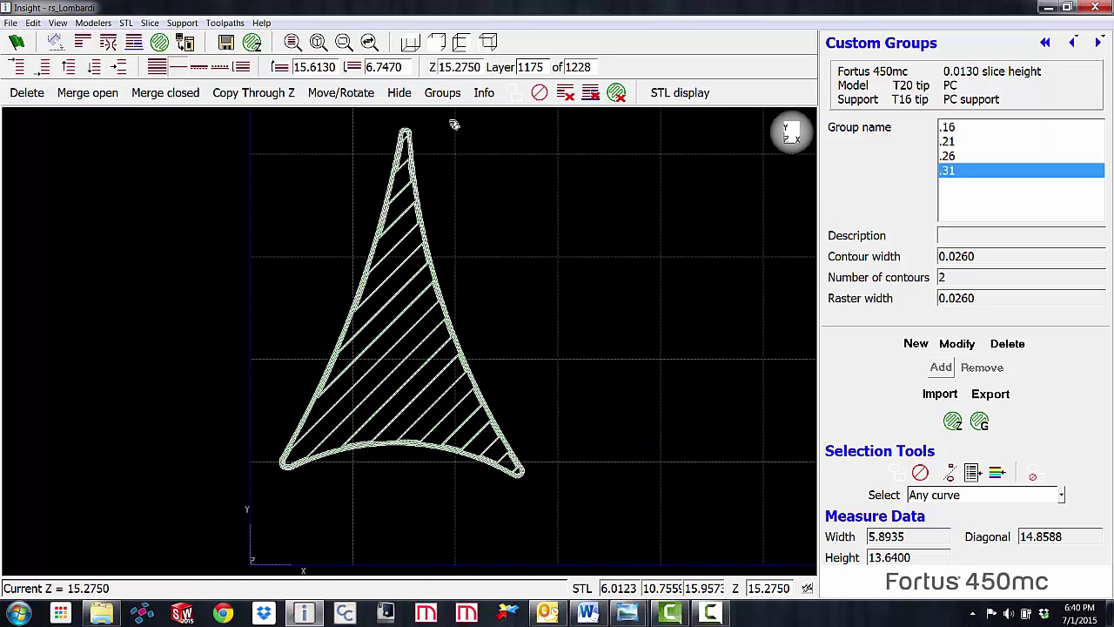
Generate the supports, accepting deletion of the existing toolpaths, and display all layers in isometric view.
click(489, 42)
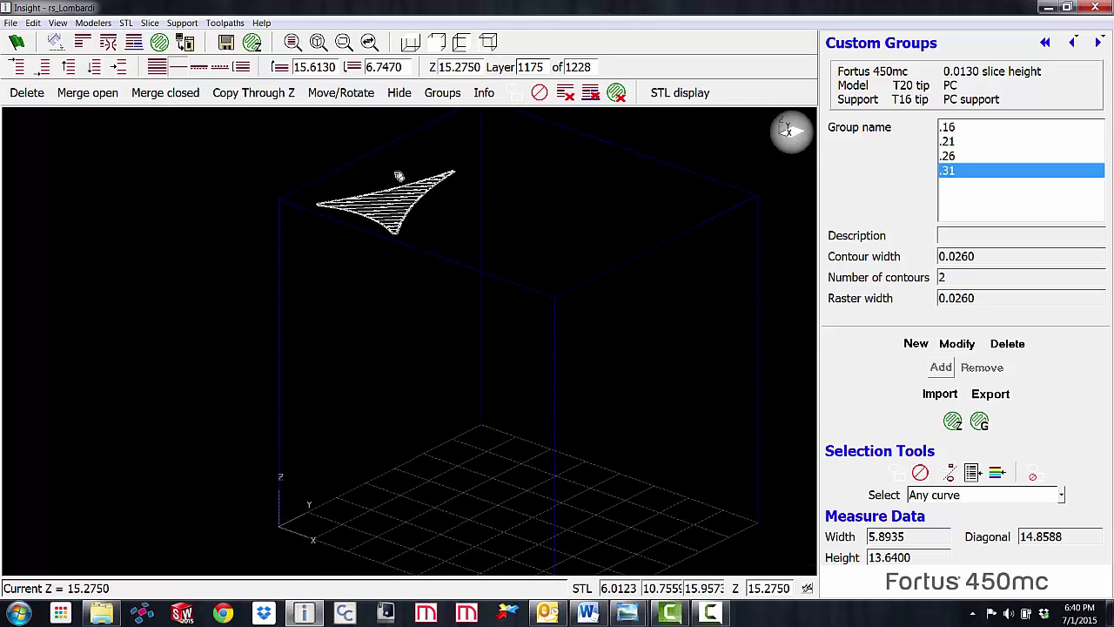
click(136, 47)
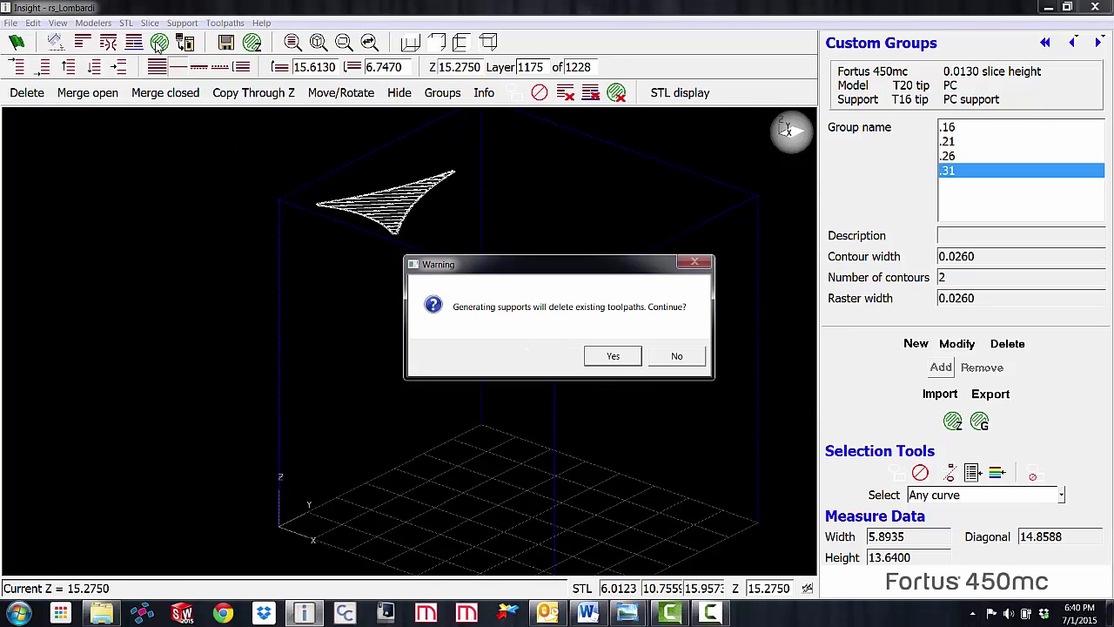
click(609, 359)
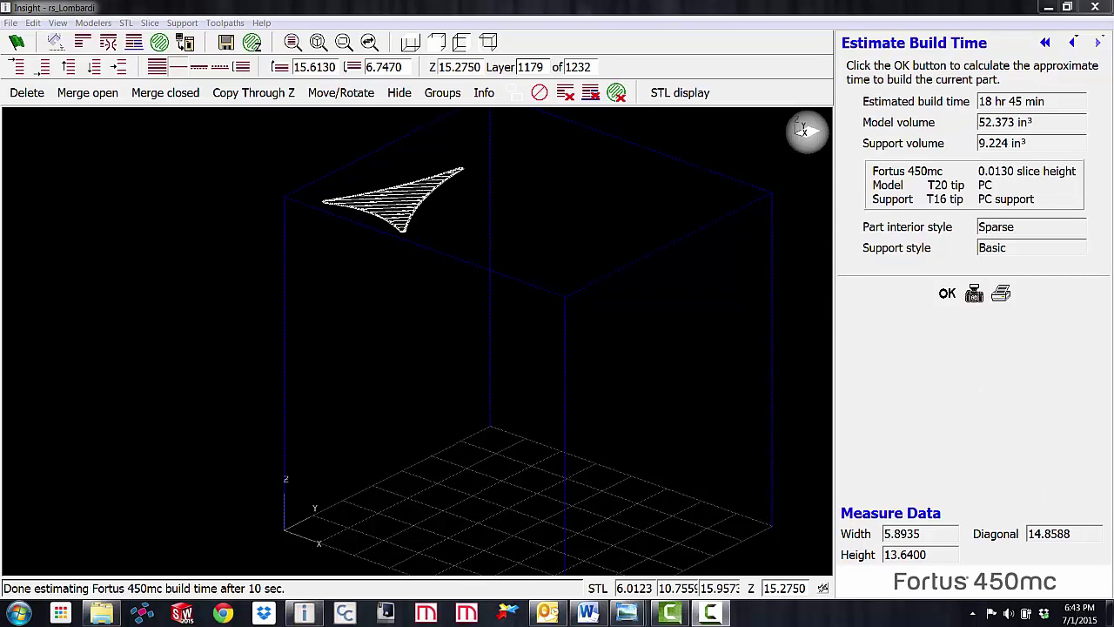
click(805, 130)
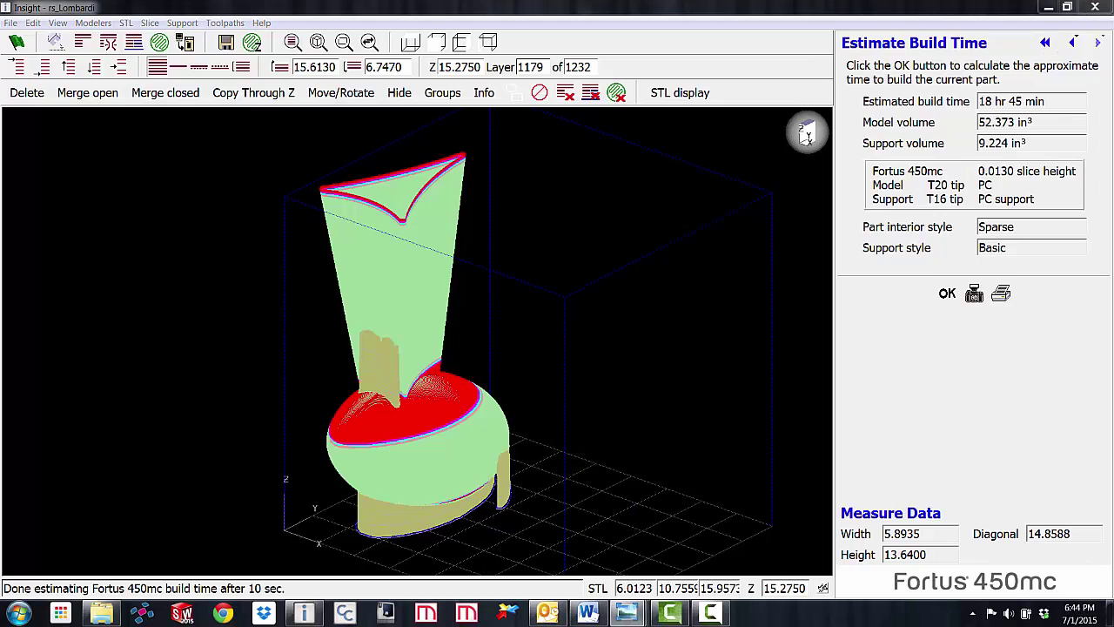
Switch to Windows Photo Viewer and examine the exposed raster infill of the printed football in photo 20150630_133951.jpg.
key(alt+Tab)
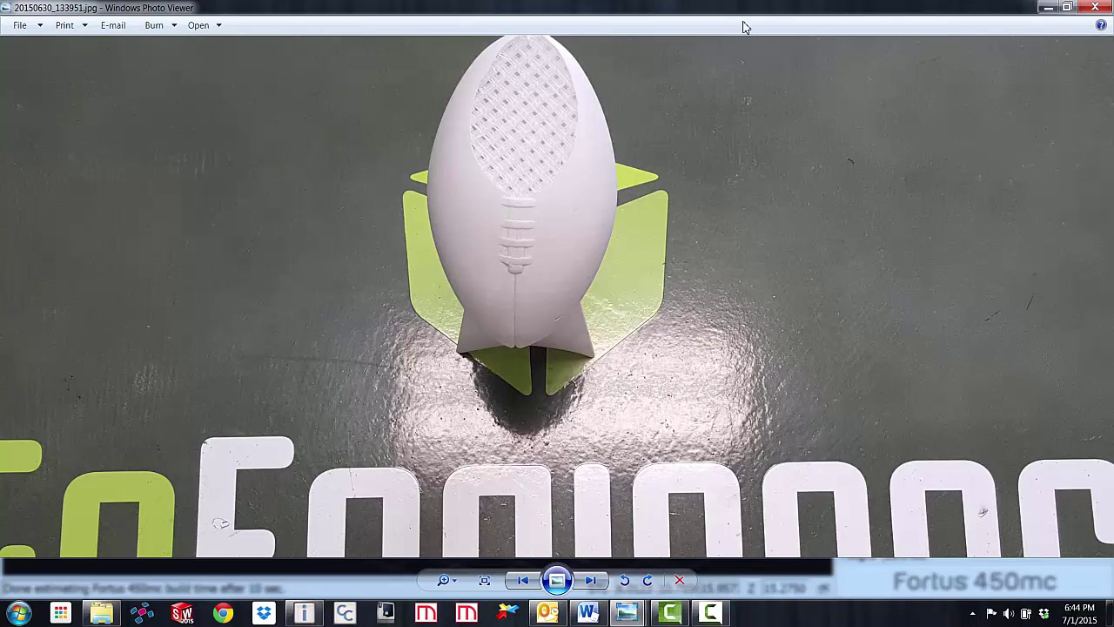
scroll(531, 78, up, 5)
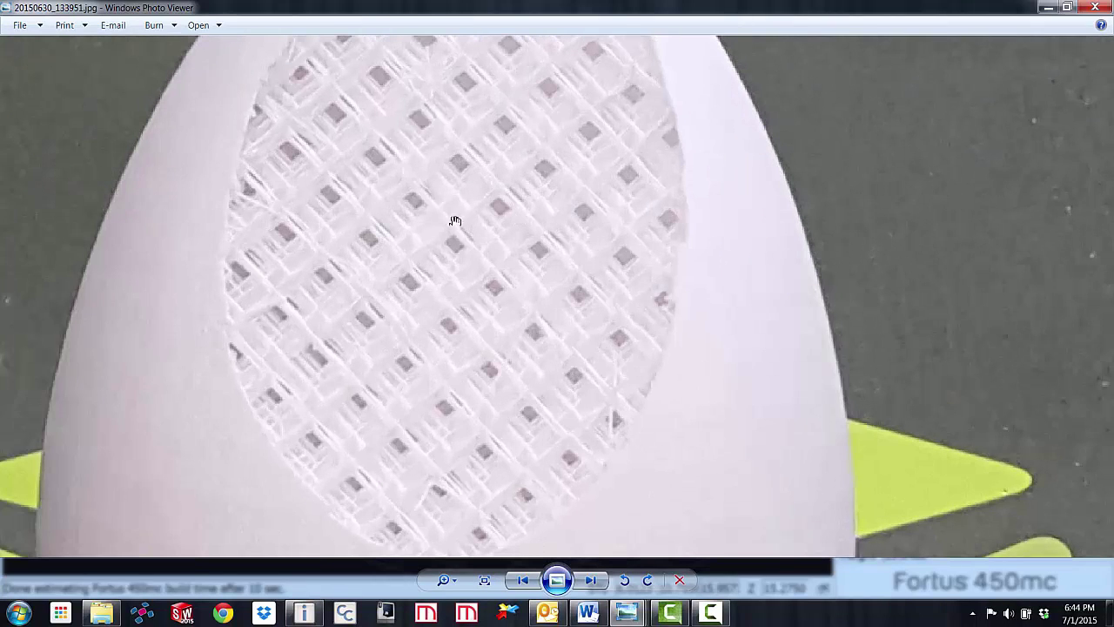
scroll(459, 221, down, 2)
scroll(470, 223, down, 2)
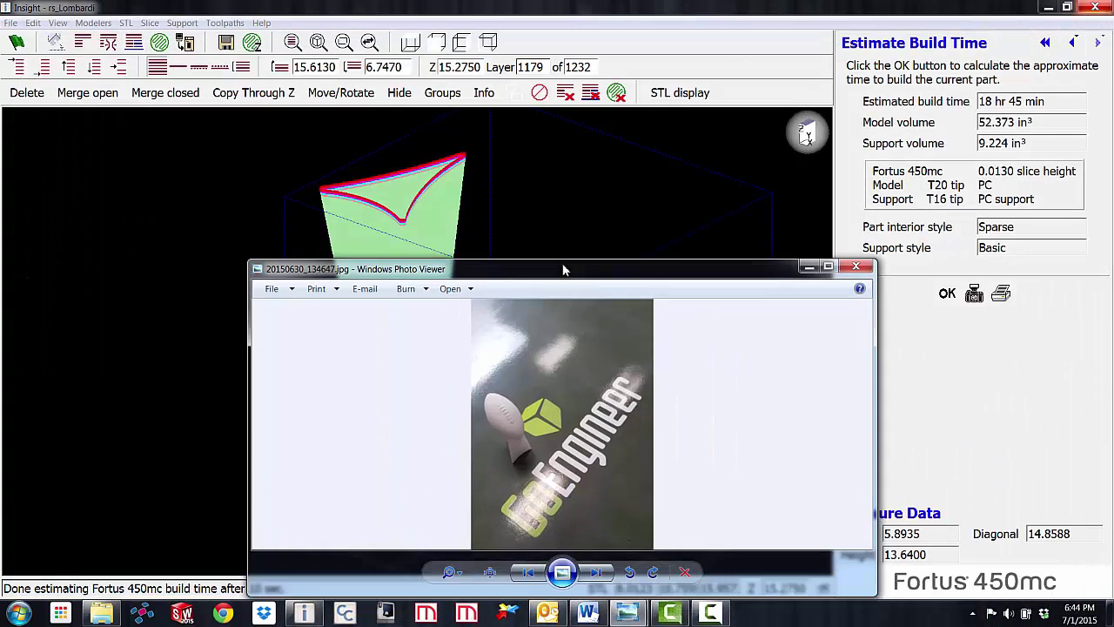
Examine the surface of the finished printed trophy up close in photo 20150630_134647.jpg.
scroll(428, 252, up, 1)
scroll(360, 348, up, 1)
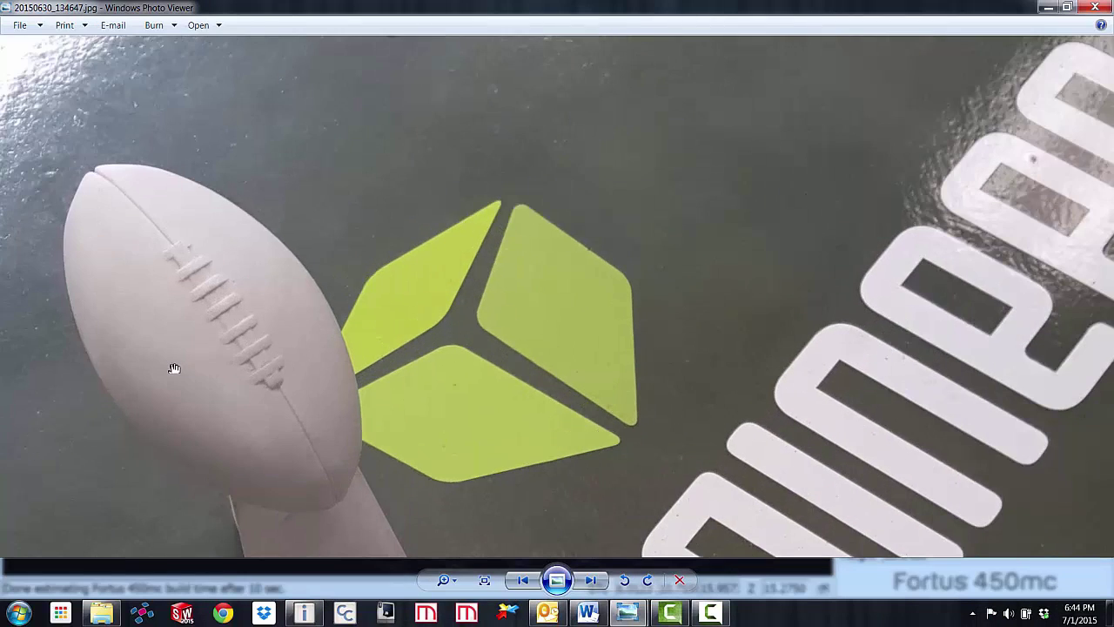
scroll(181, 365, up, 1)
drag(226, 313, 416, 175)
drag(315, 252, 327, 332)
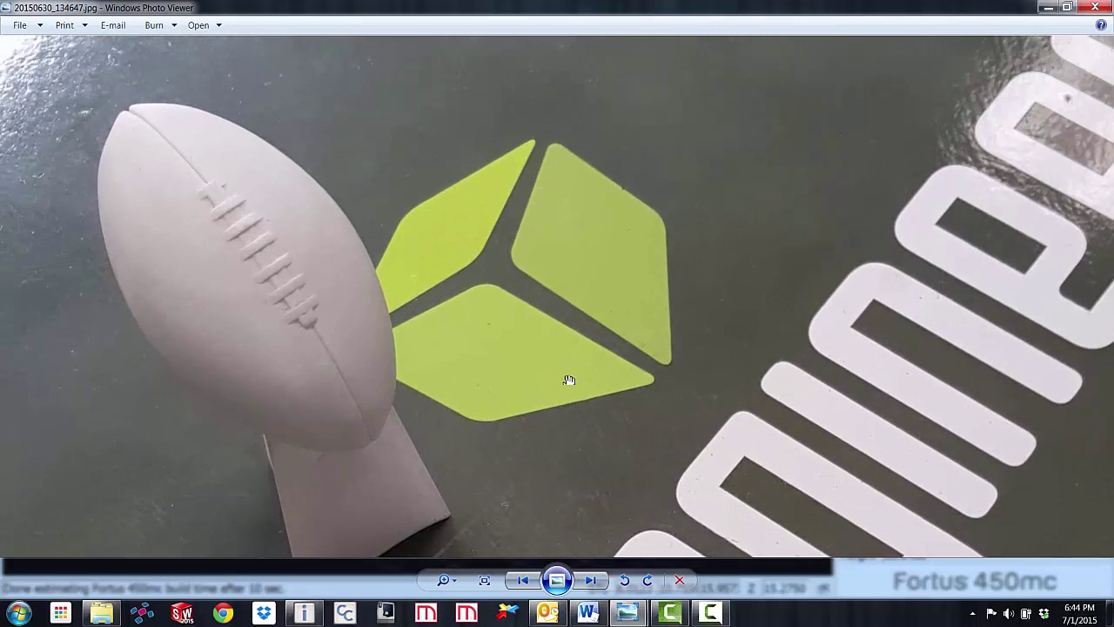